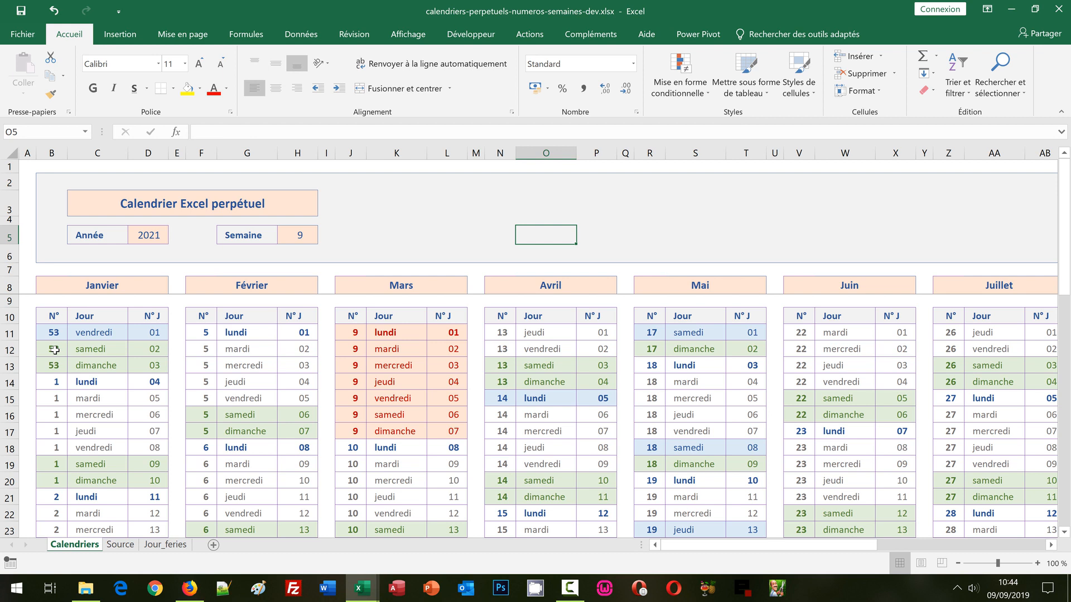
# Step: Set the calendar year in D5 to 2022
pyautogui.click(156, 236)
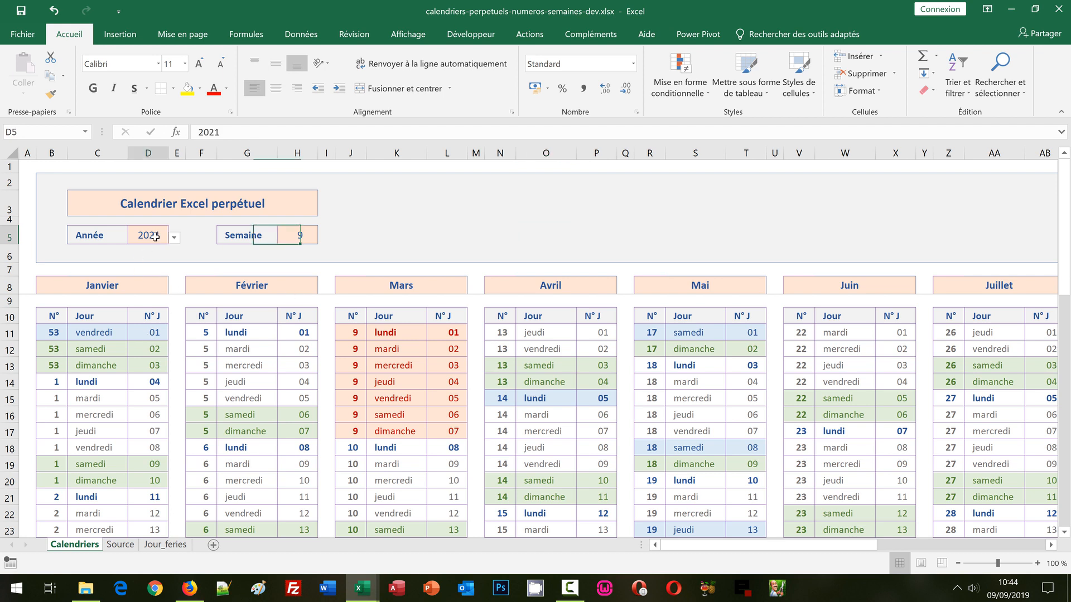
pyautogui.click(174, 239)
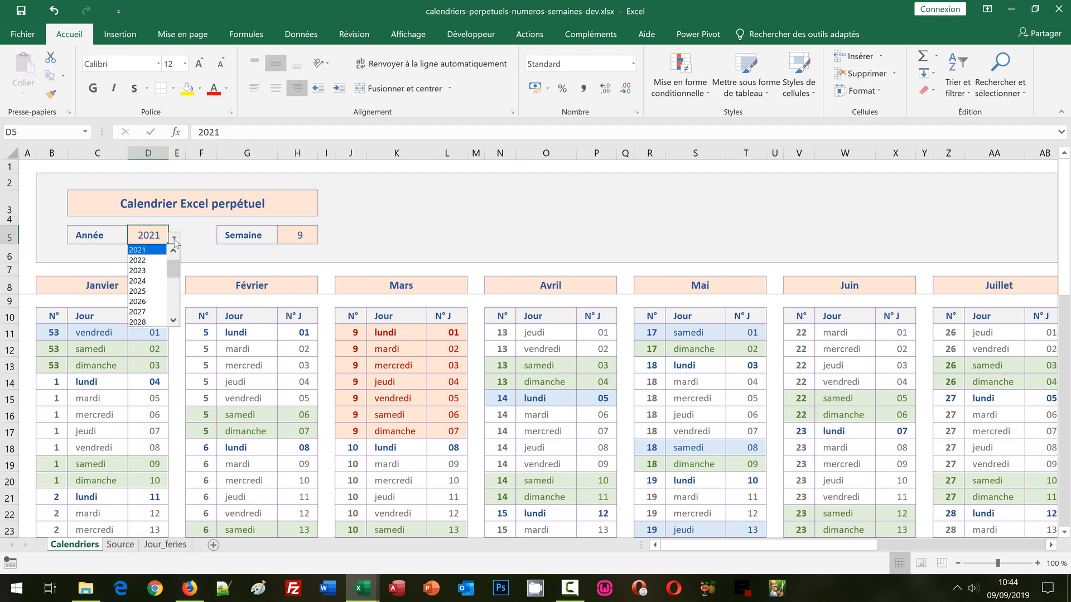
pyautogui.click(162, 262)
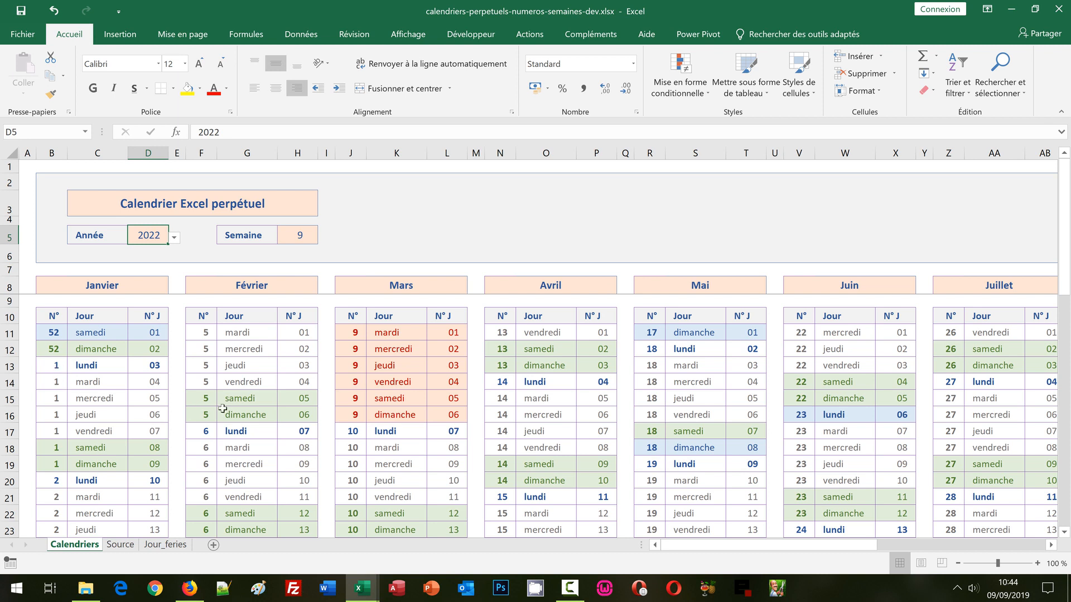
# Step: Set the week number in H5 to 17 to highlight that week in the calendars
pyautogui.click(302, 236)
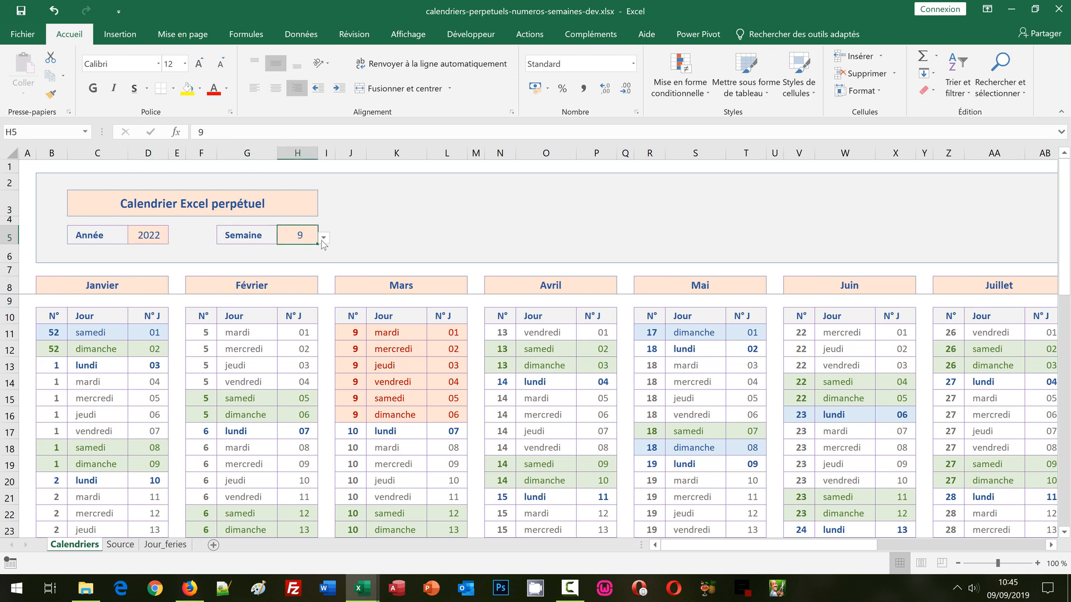
pyautogui.click(323, 238)
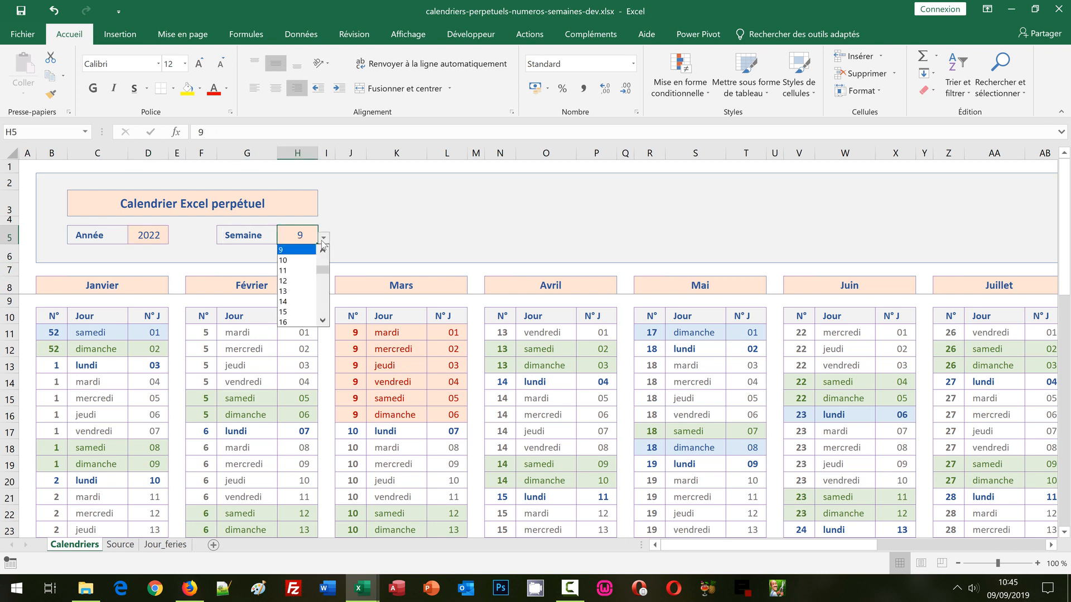
pyautogui.click(323, 320)
pyautogui.click(299, 322)
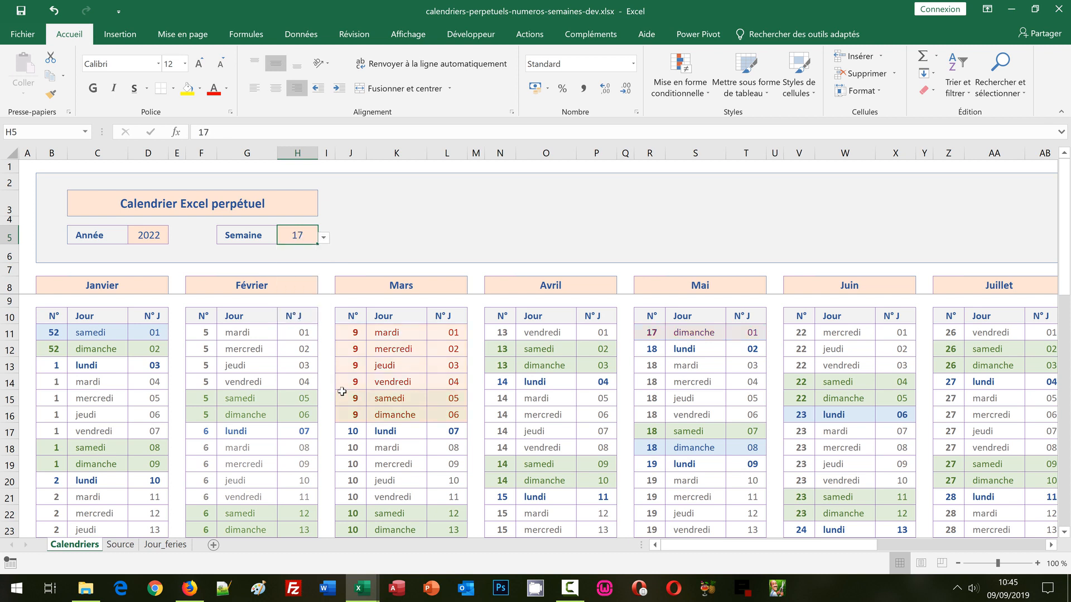
# Step: Set the week number in H5 to 13 and check the highlighted days at the end of Mars and start of Avril
pyautogui.click(323, 238)
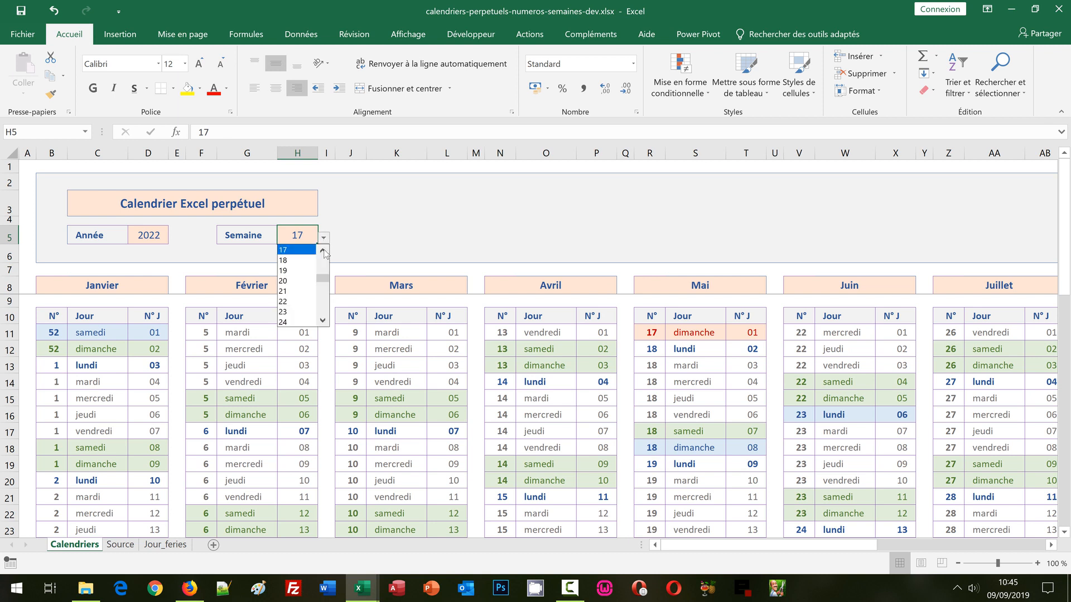
pyautogui.click(324, 252)
pyautogui.click(325, 253)
pyautogui.click(324, 253)
pyautogui.click(324, 252)
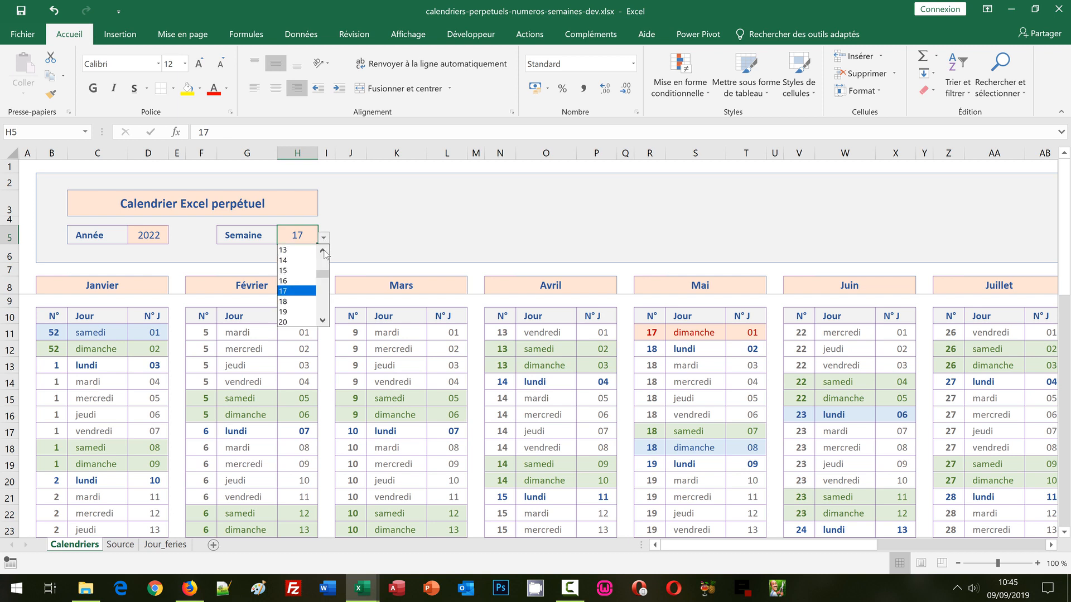
pyautogui.click(300, 252)
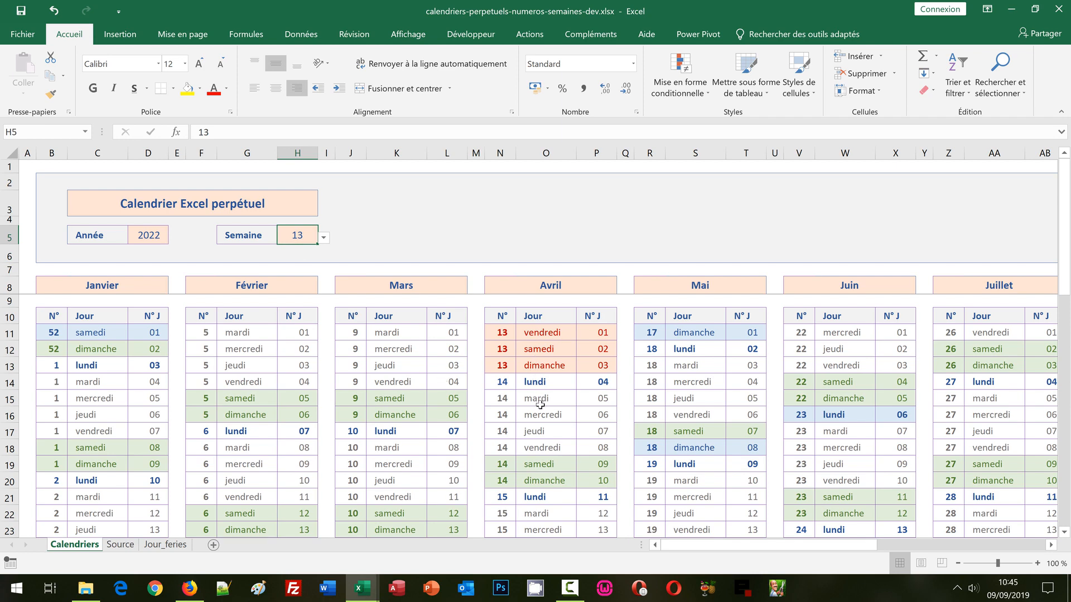
pyautogui.scroll(-2, 540, 405)
pyautogui.scroll(-4, 549, 417)
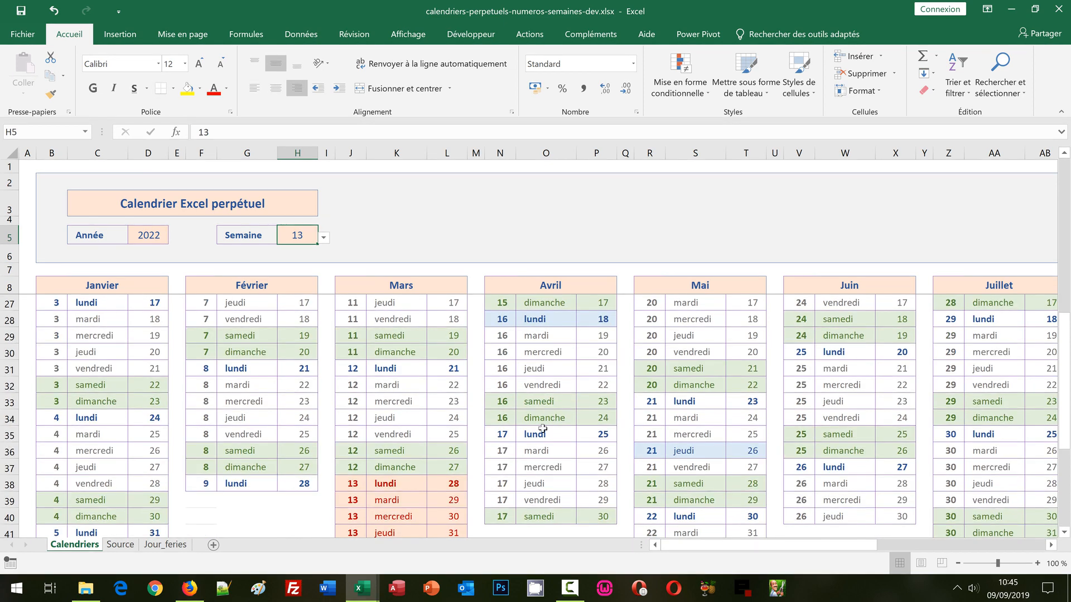
pyautogui.scroll(-2, 425, 458)
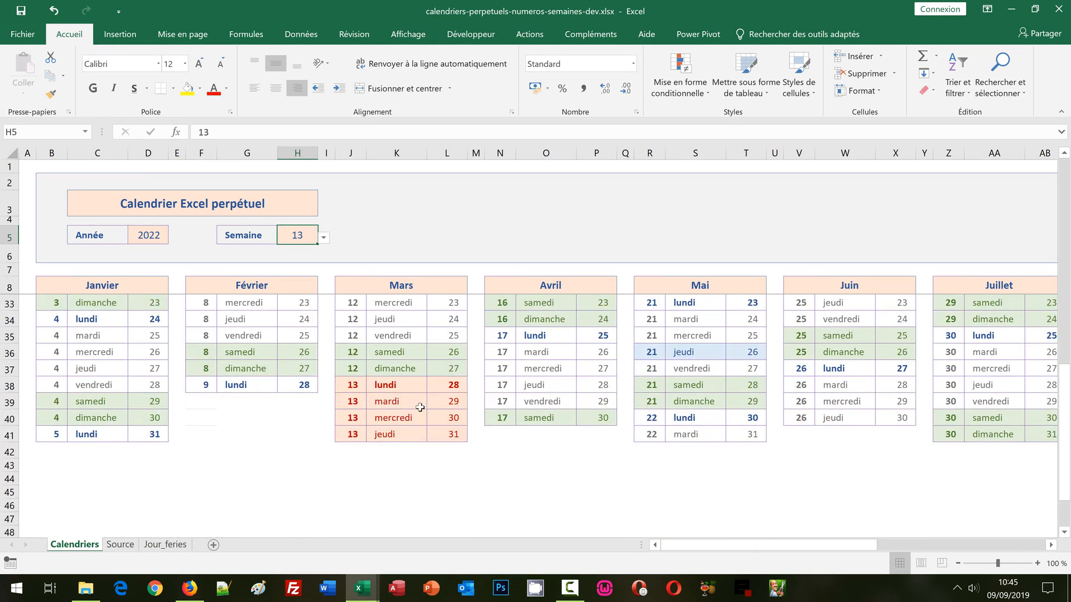
pyautogui.scroll(8, 476, 395)
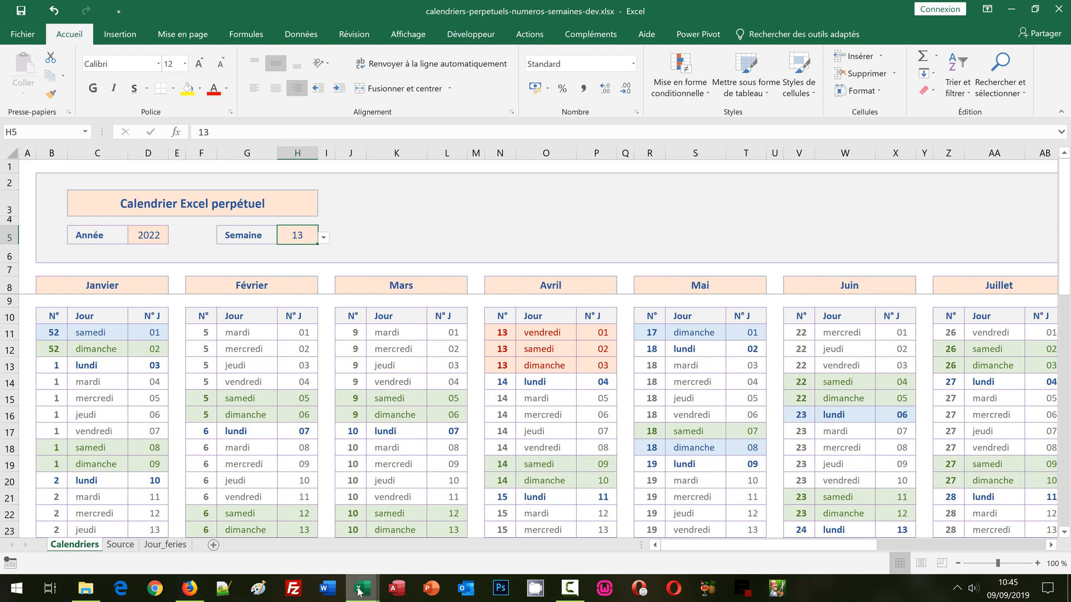
# Step: Switch to the calendriers-perpetuels-numeros-semaines.xlsx workbook, review its Source and Jour_feries sheets, and return to the Calendriers sheet
pyautogui.moveTo(360, 590)
pyautogui.click(421, 533)
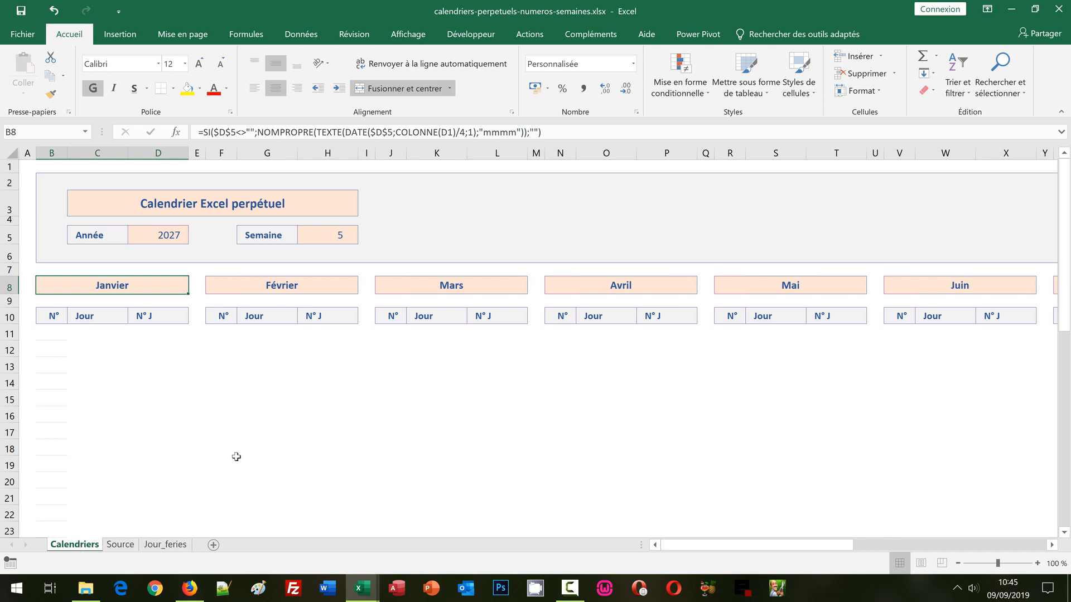
pyautogui.click(128, 548)
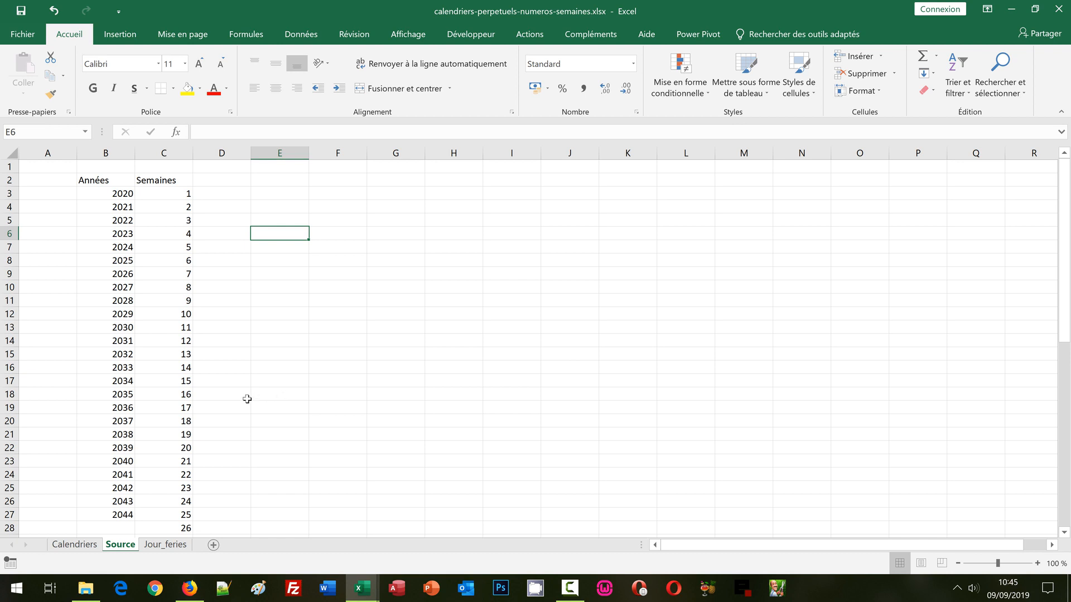
pyautogui.click(169, 547)
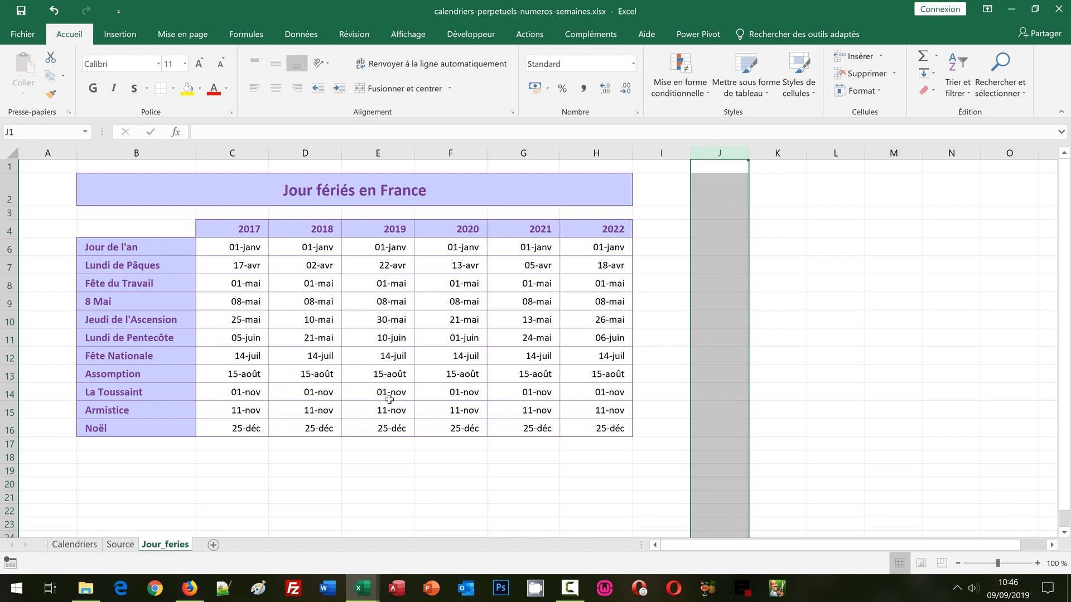
pyautogui.click(76, 545)
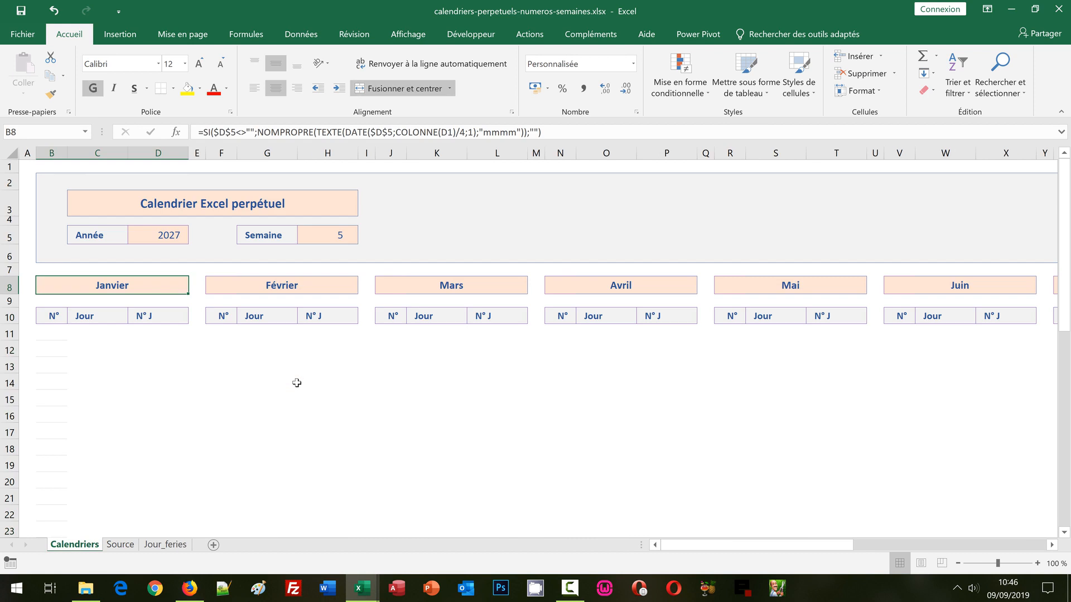
# Step: Copy the DATE($D$5;COLONNE(D1)/4;1) expression from the Janvier heading's formula in B8, leaving the formula as it is
pyautogui.click(117, 300)
pyautogui.click(113, 288)
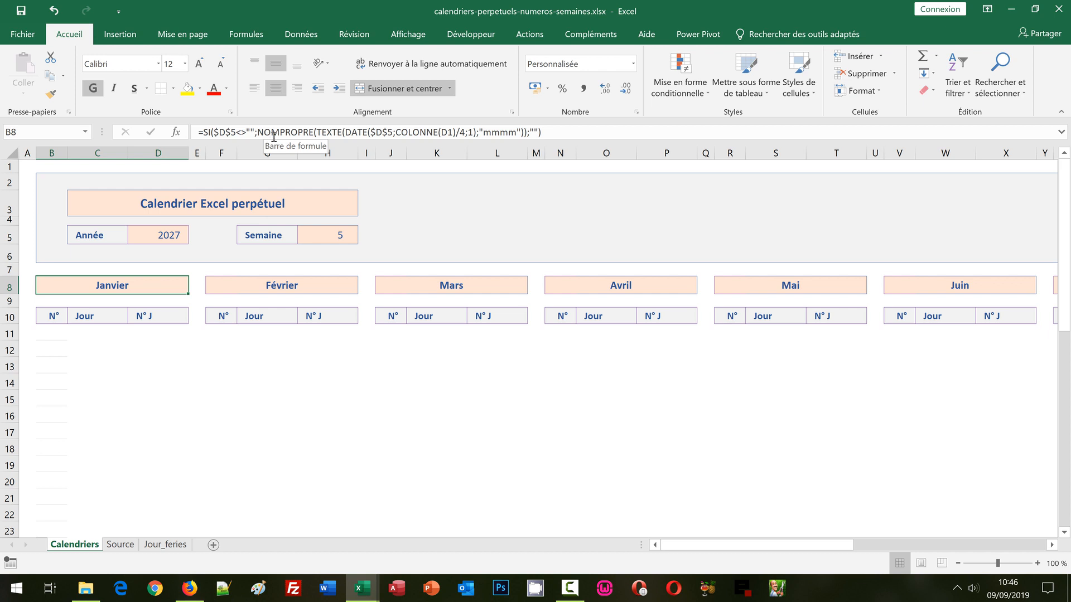
pyautogui.click(345, 131)
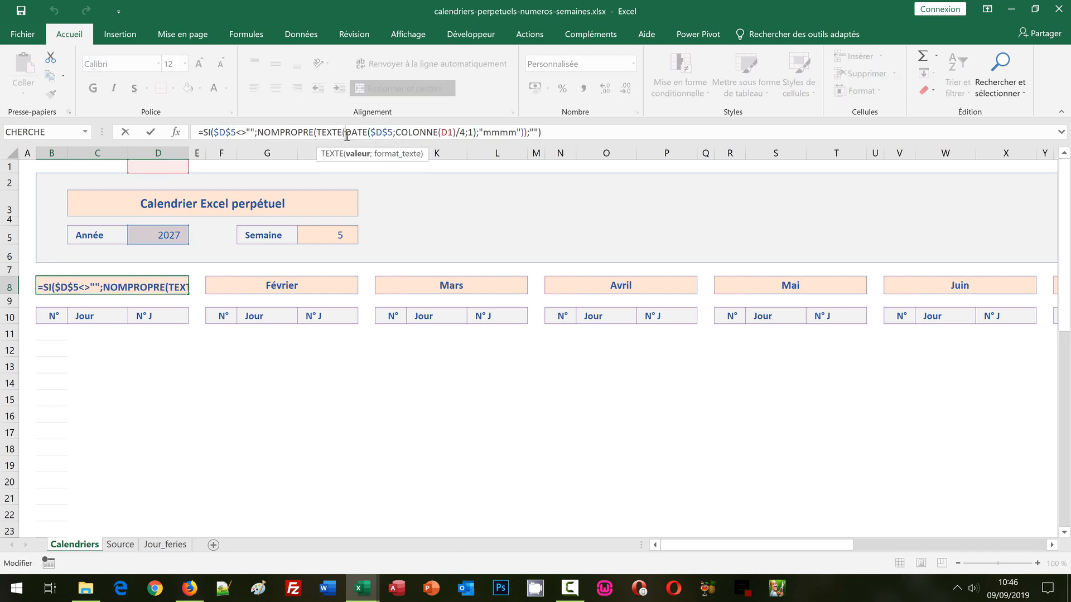
pyautogui.moveTo(346, 134); pyautogui.dragTo(477, 133)
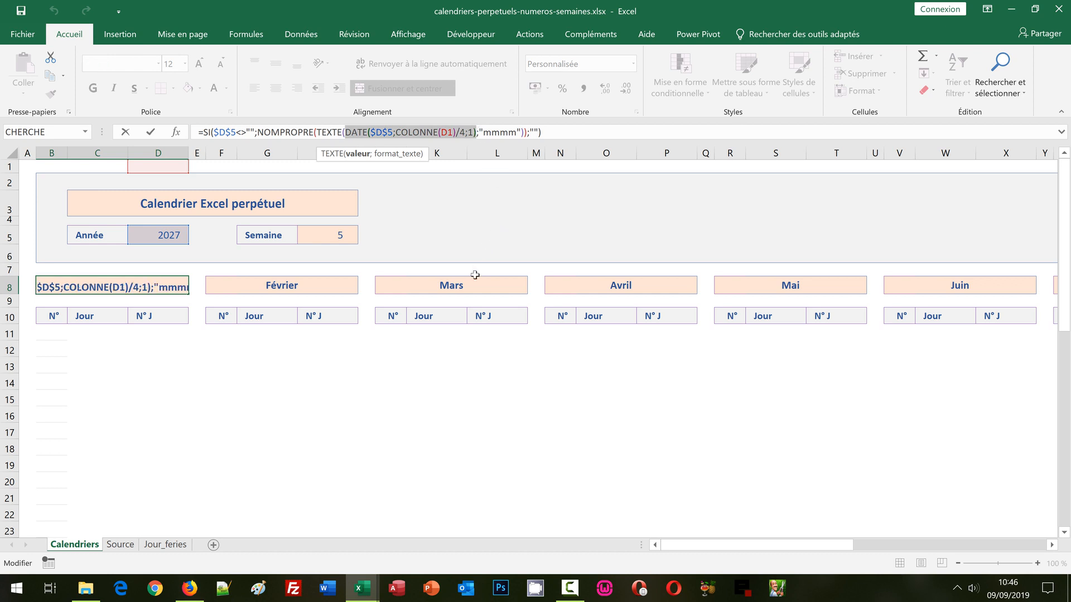
pyautogui.hotkey('ctrl', 'c')
pyautogui.press('Return')
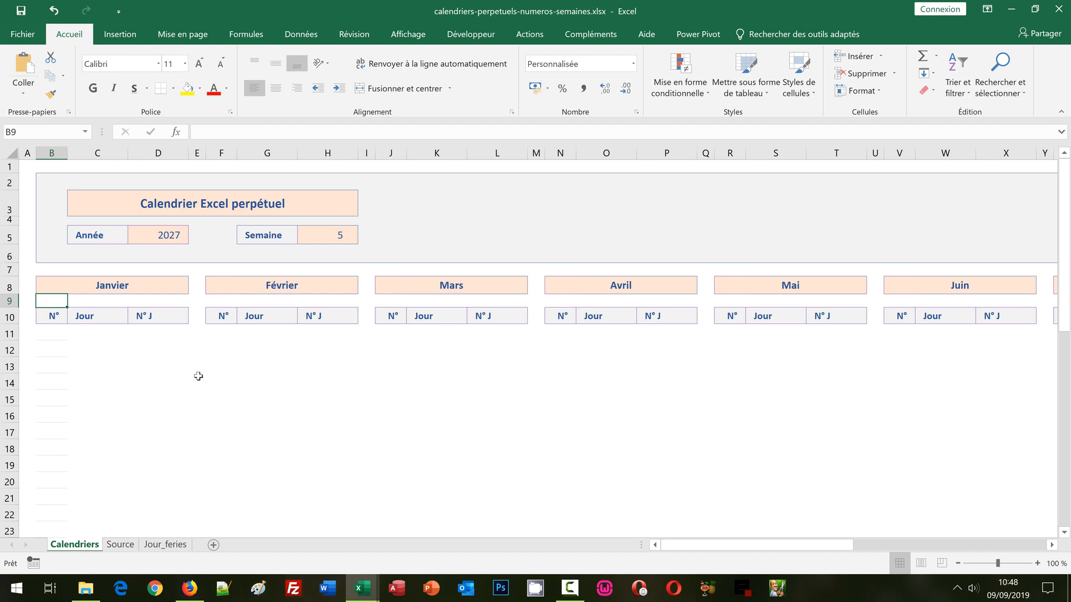
# Step: Begin a formula in D11 with =SiErreur(Si(D10="N° J"; to test whether the cell above is the column header
pyautogui.click(145, 328)
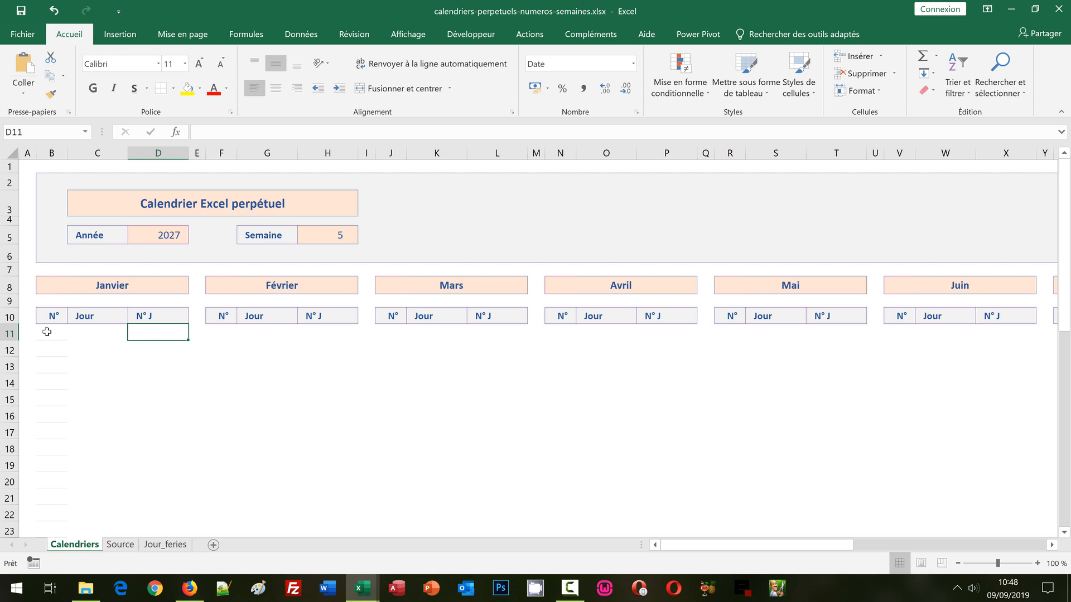
pyautogui.write('=')
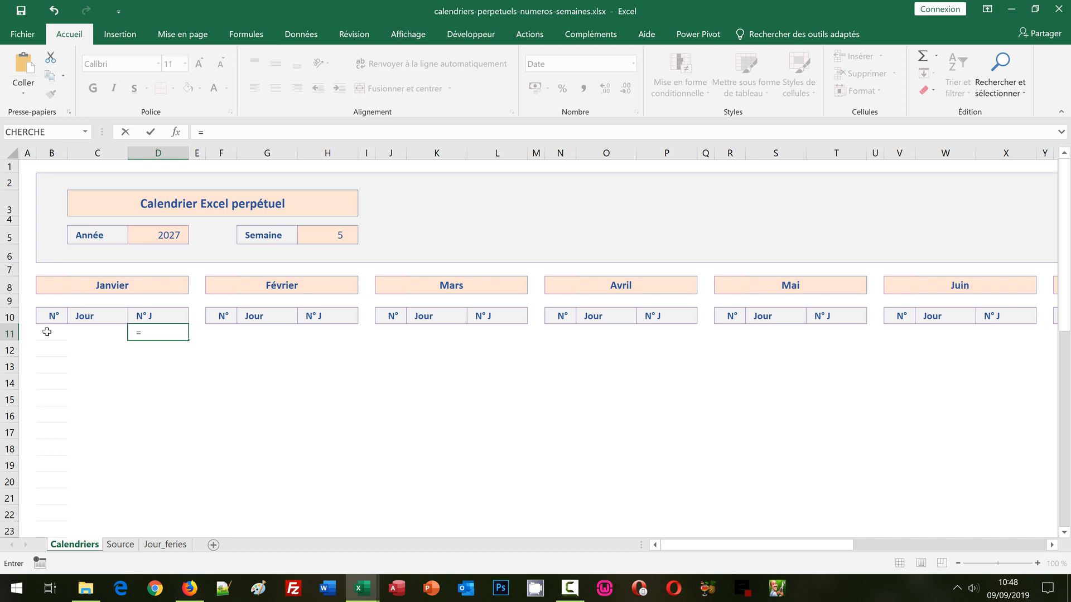
pyautogui.write('S')
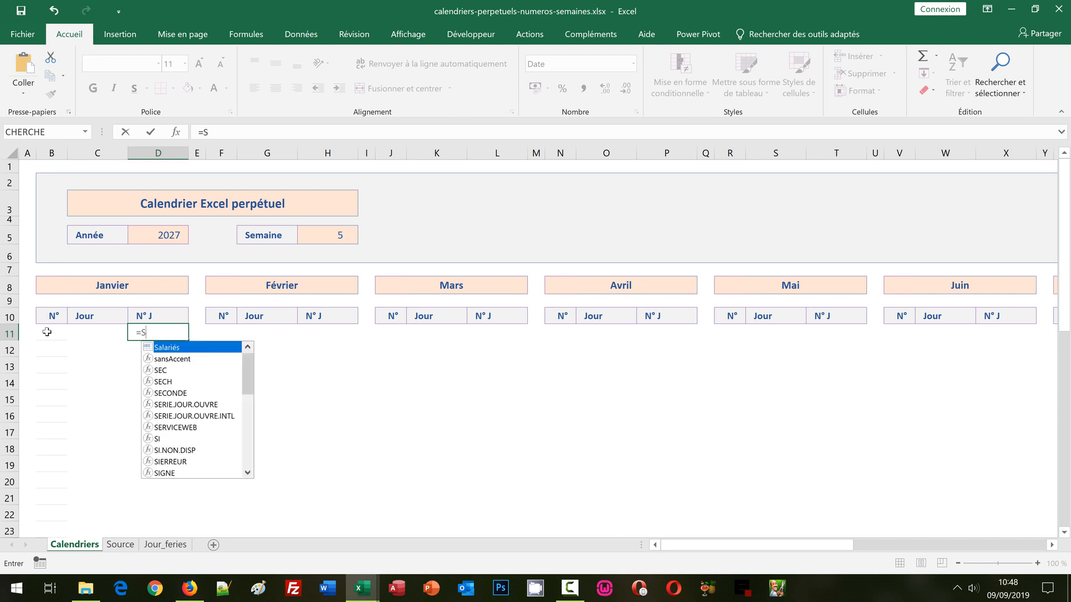
pyautogui.write('iErreur')
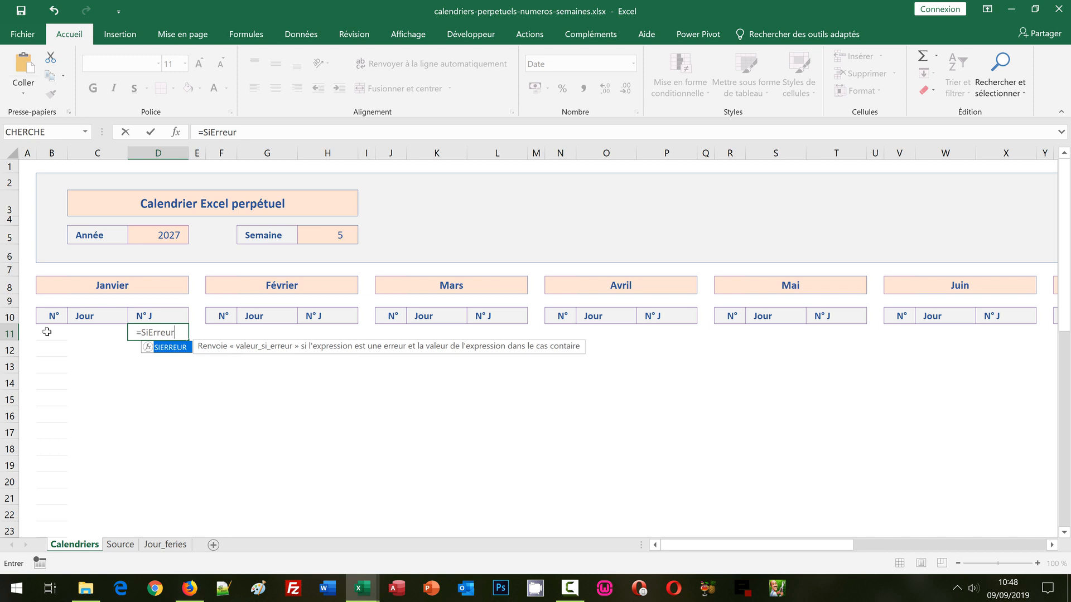
pyautogui.write('(')
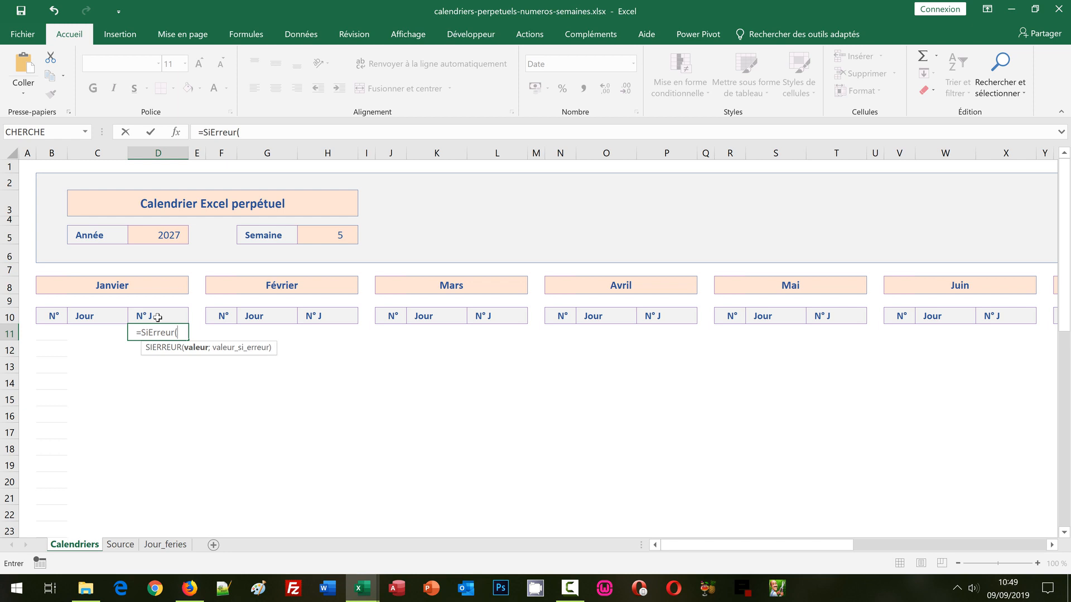
pyautogui.write('Si(')
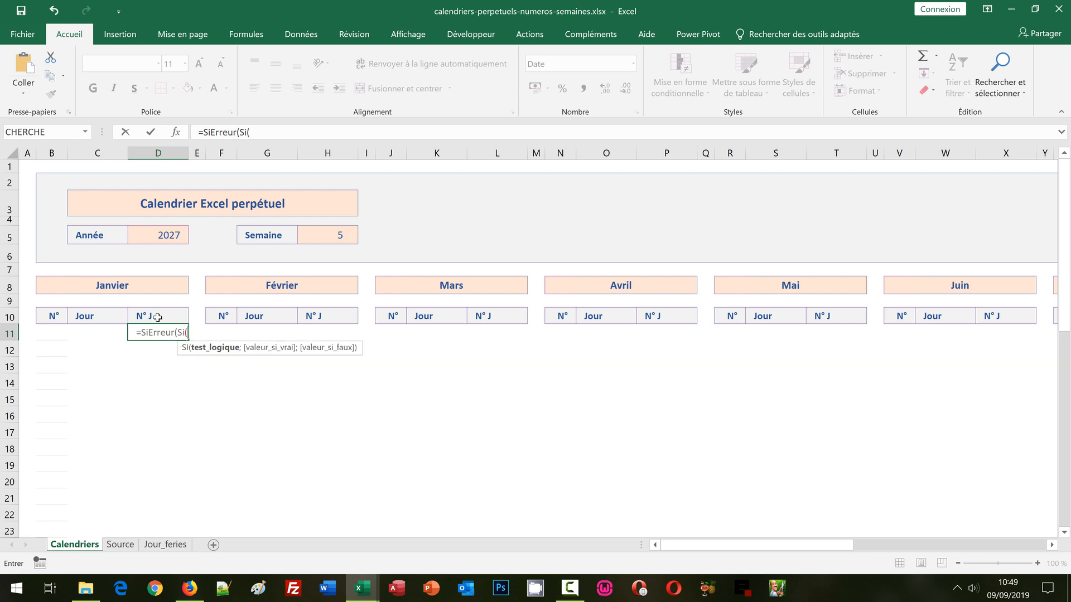
pyautogui.click(153, 316)
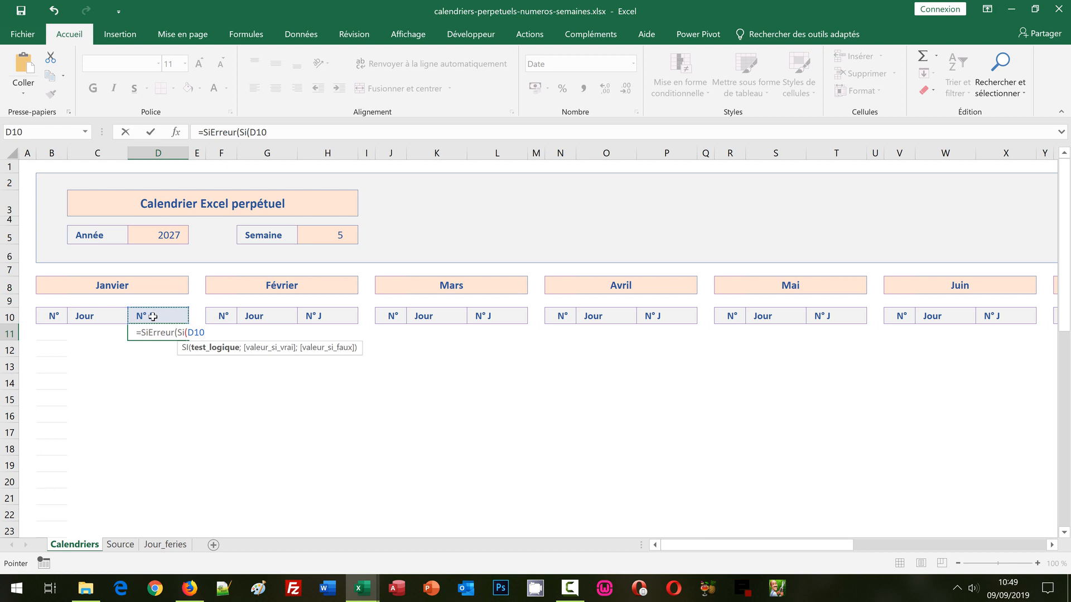
pyautogui.write('="N° J";')
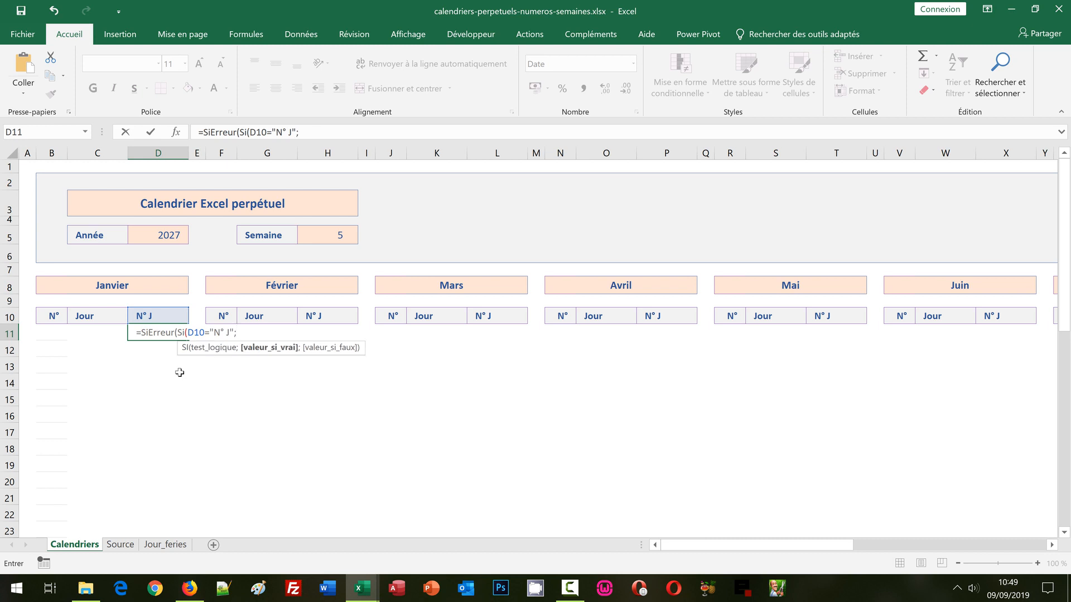
# Step: Paste the copied DATE expression as the value-if-true in D11 and replace its day argument with Ligne(D1)
pyautogui.hotkey('ctrl', 'v')
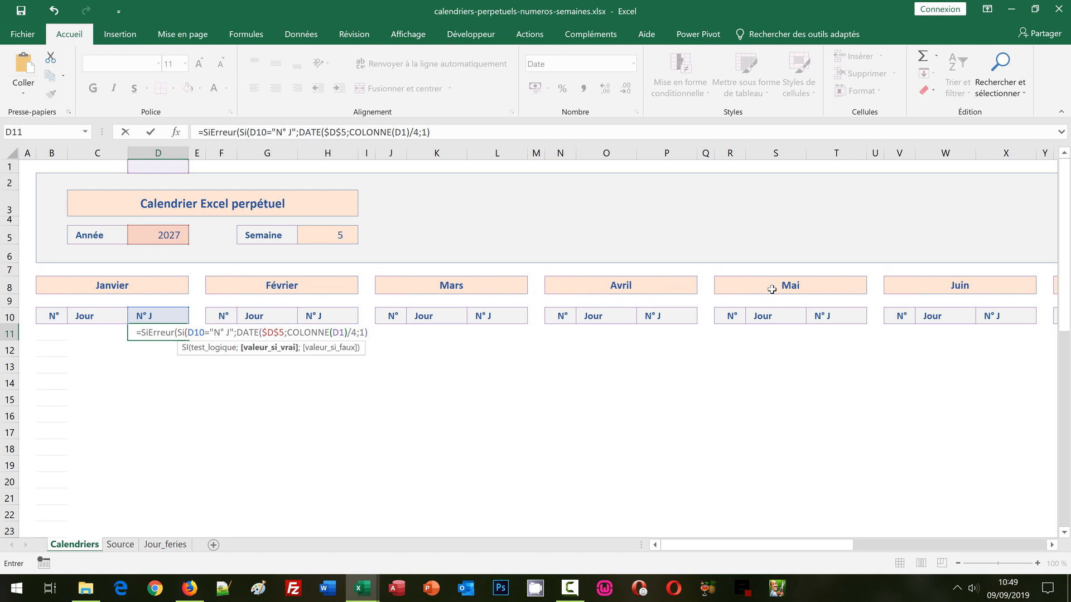
pyautogui.doubleClick(361, 333)
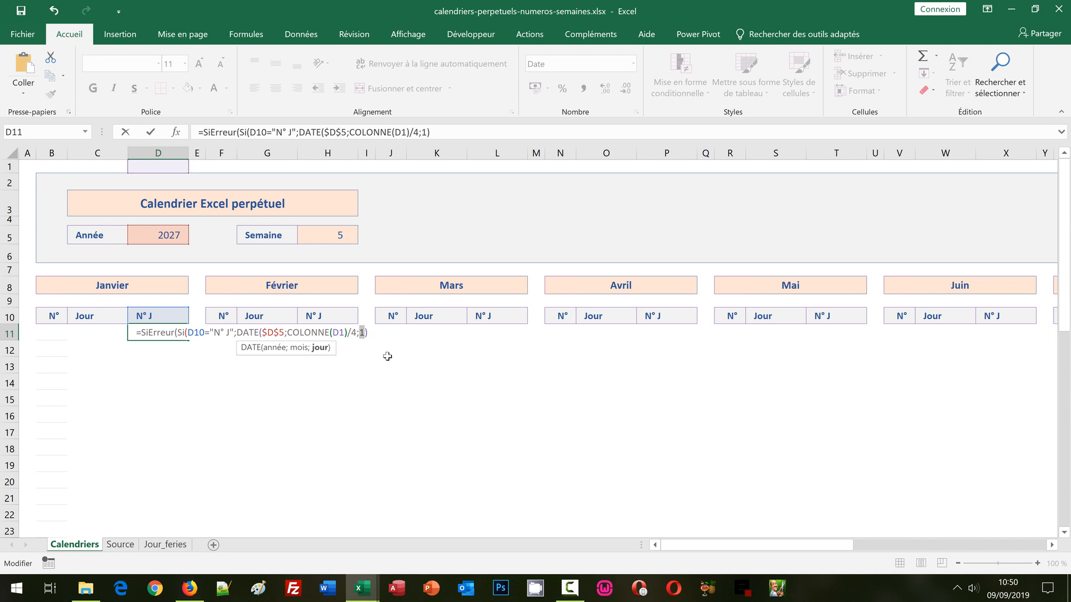
pyautogui.write('Ligne')
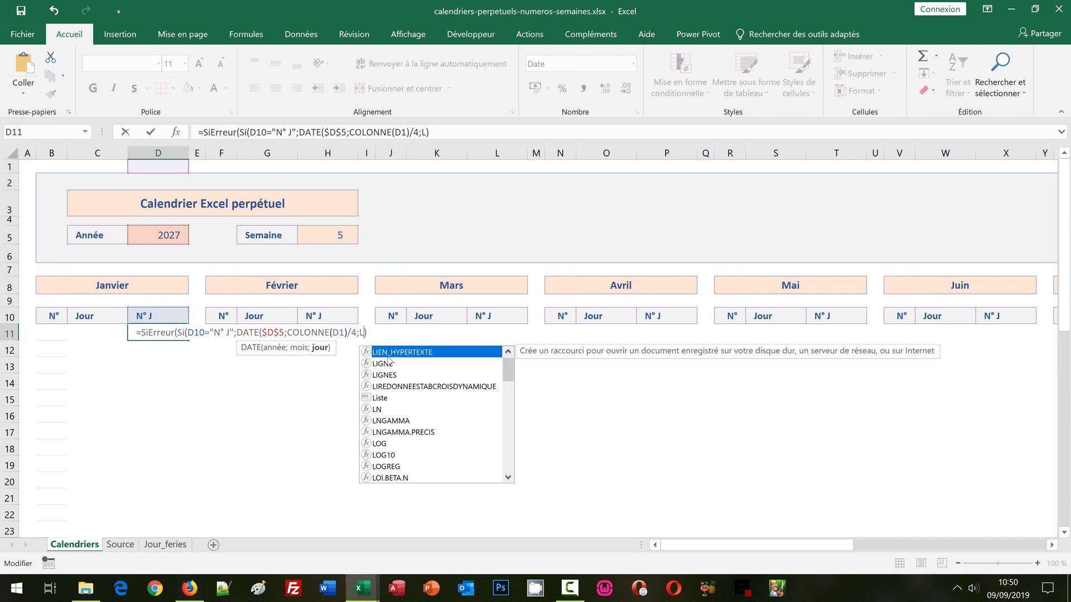
pyautogui.write('(')
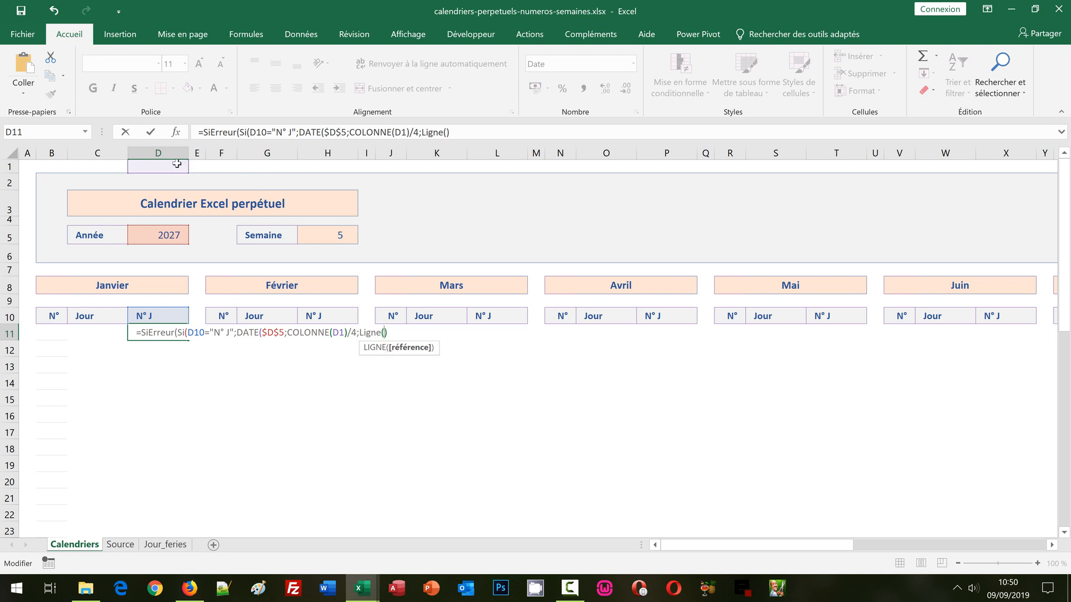
pyautogui.click(177, 163)
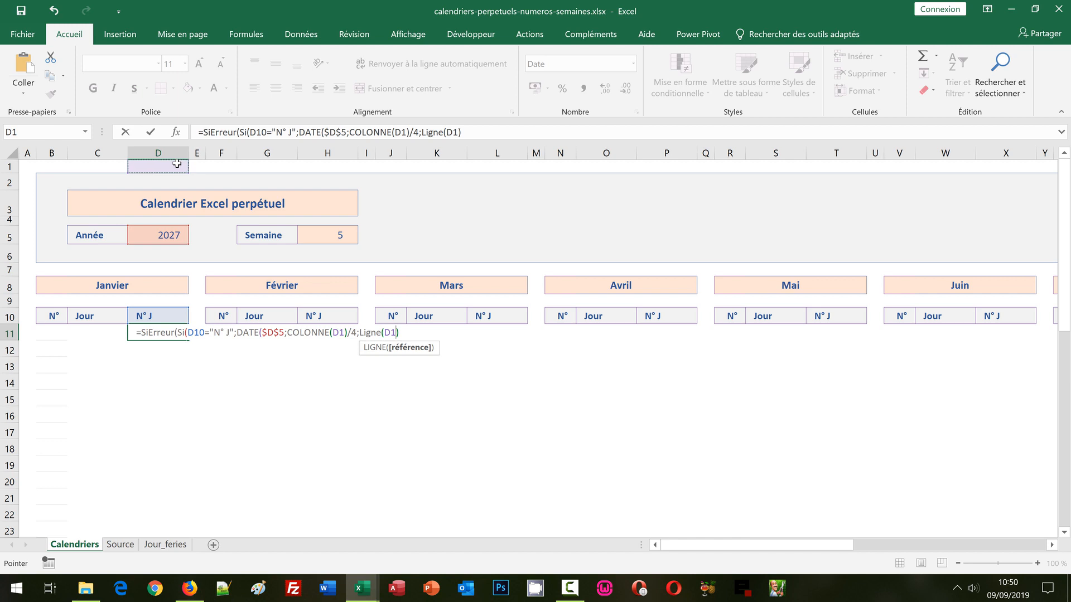
pyautogui.write(')')
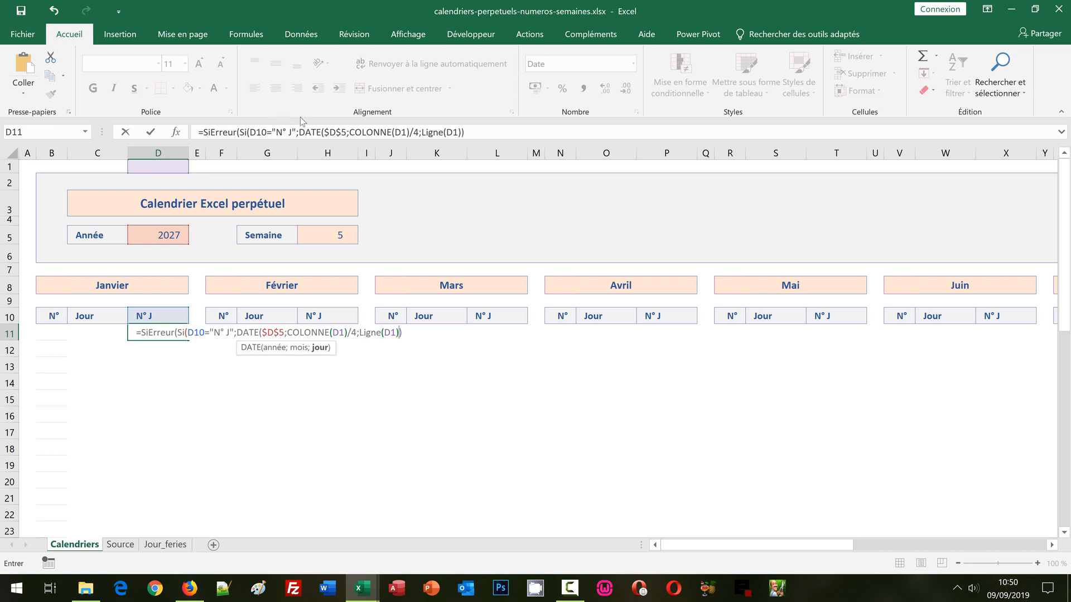
# Step: Copy the expression DATE($D$5;COLONNE(D1)/4;Ligne(D1)) from the D11 formula, keeping the formula as it is
pyautogui.click(298, 132)
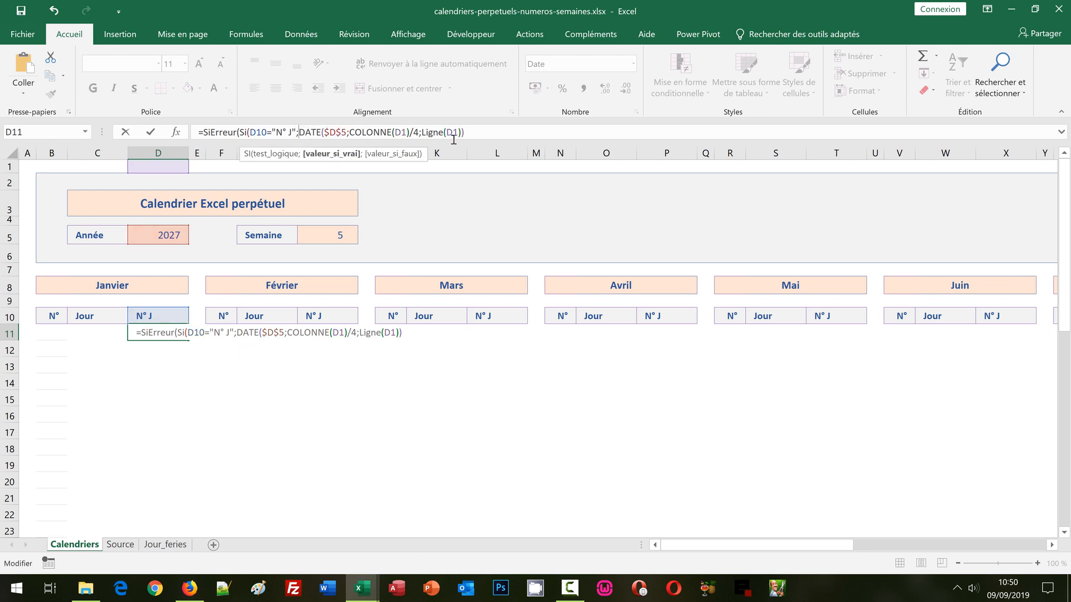
pyautogui.keyDown('shift'); pyautogui.click(472, 130); pyautogui.keyUp('shift')
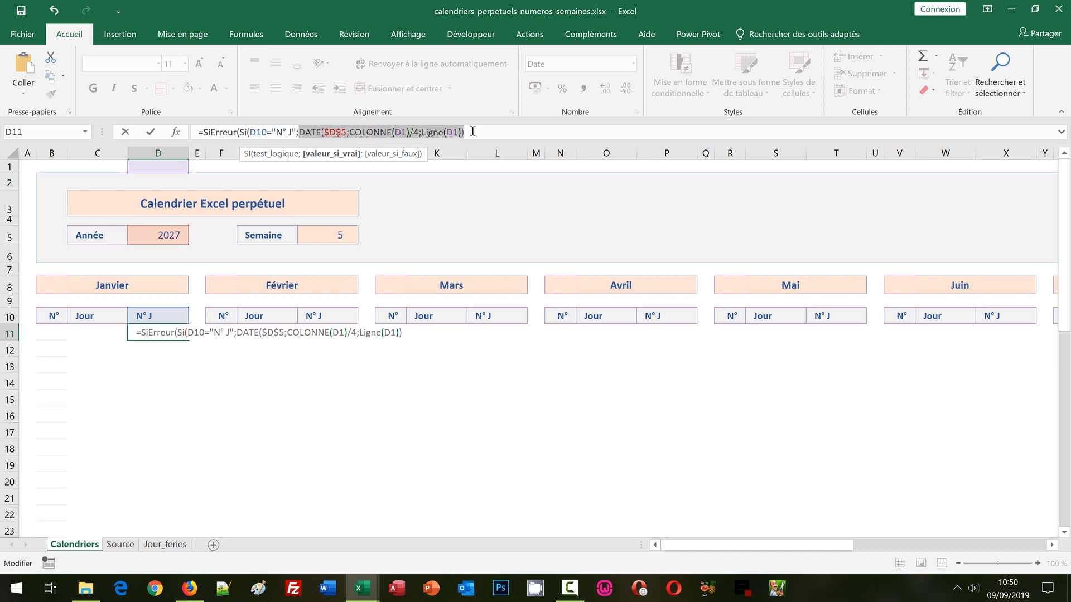
pyautogui.click(482, 137)
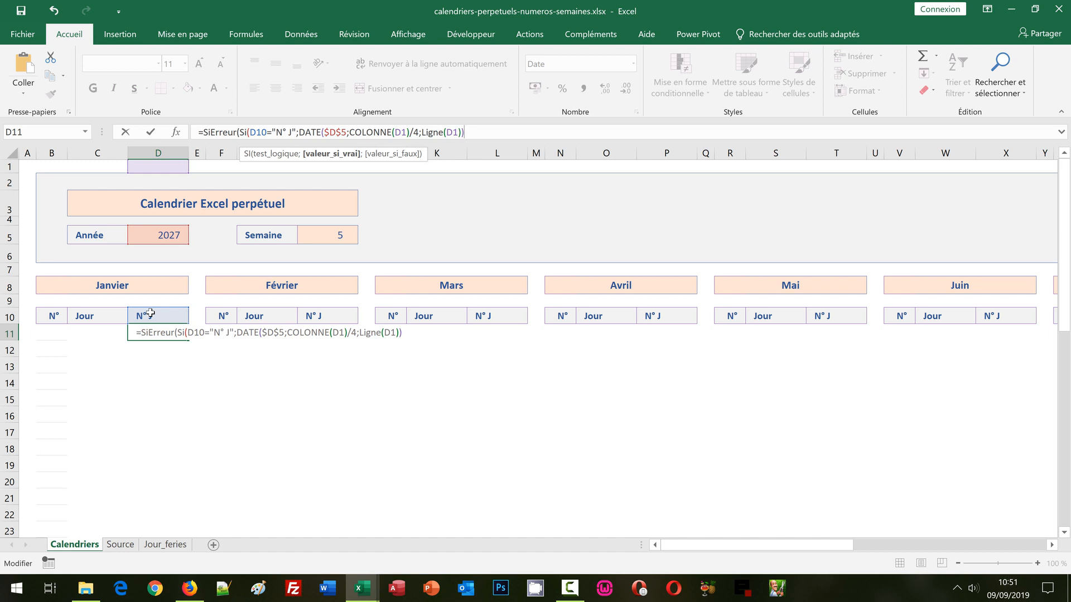
# Step: Add a nested Si as D11's value-if-false, testing Mois(D10)=Mois() of the copied DATE expression
pyautogui.write(';')
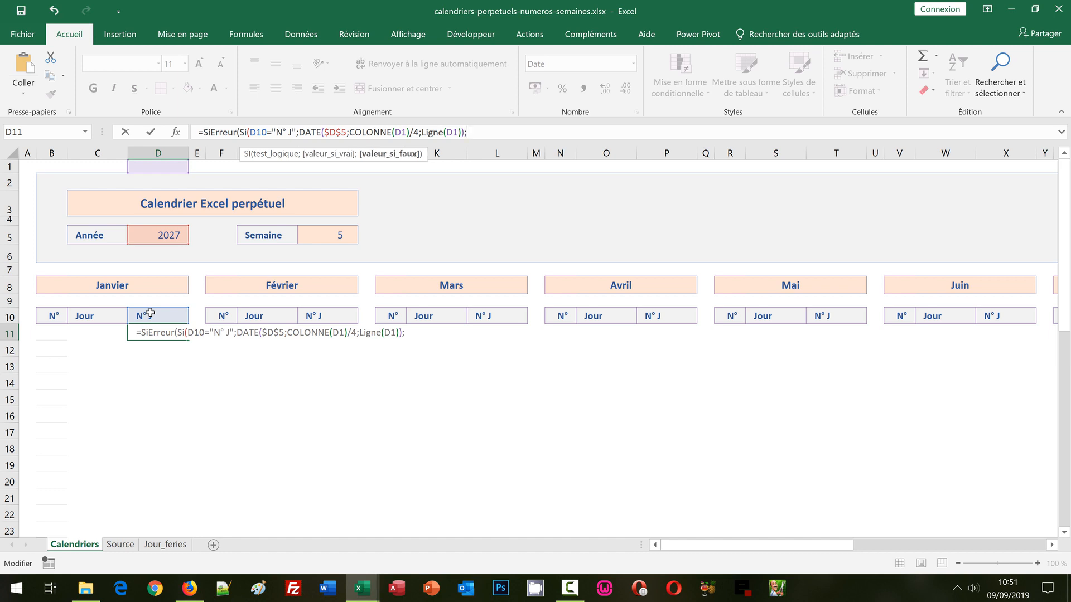
pyautogui.write('Si(')
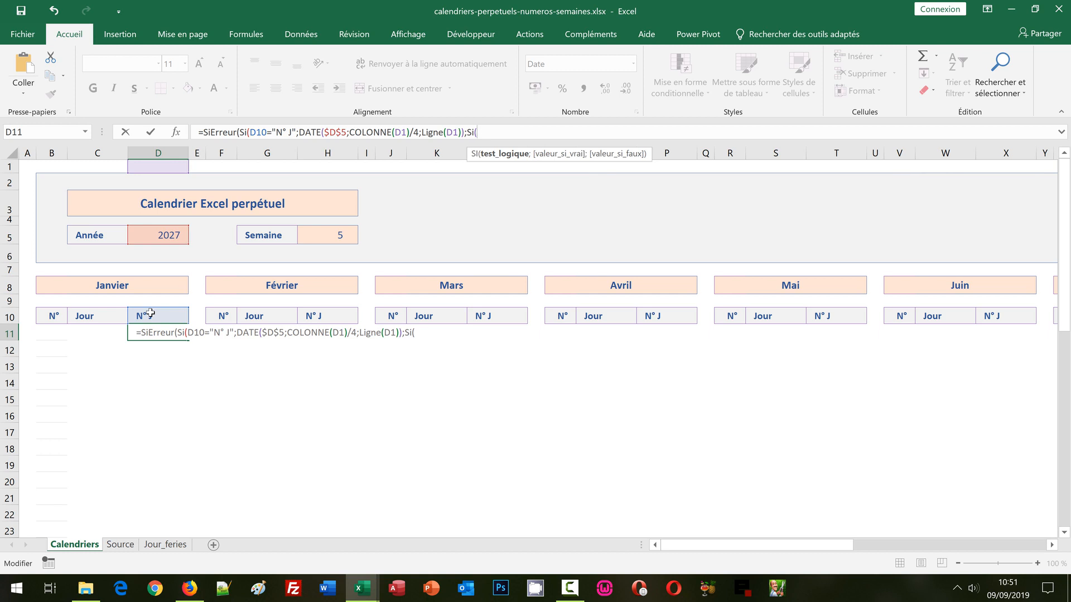
pyautogui.write('Moi')
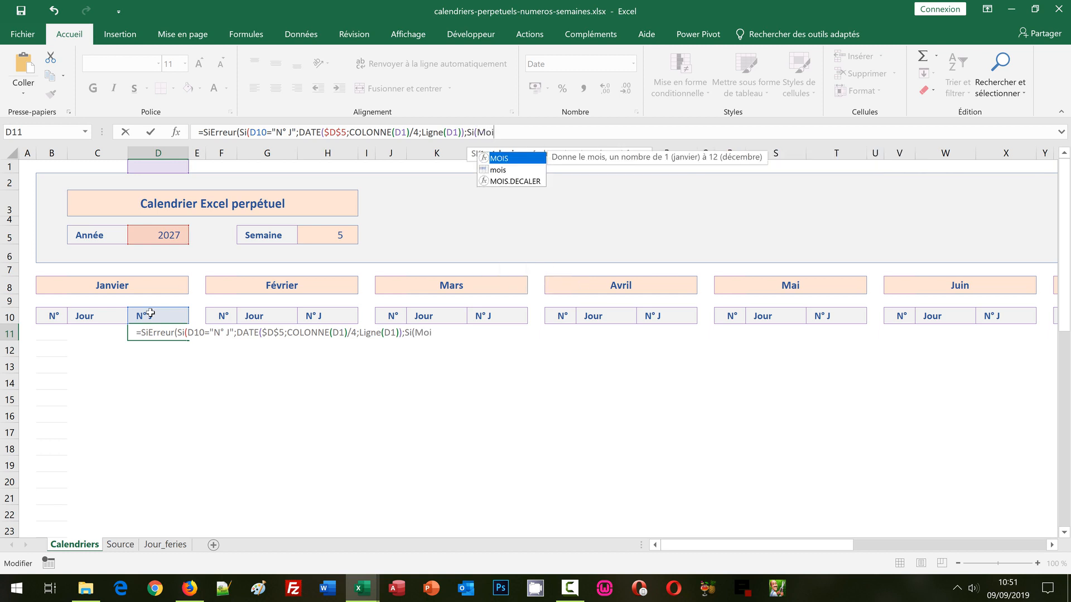
pyautogui.write('s(')
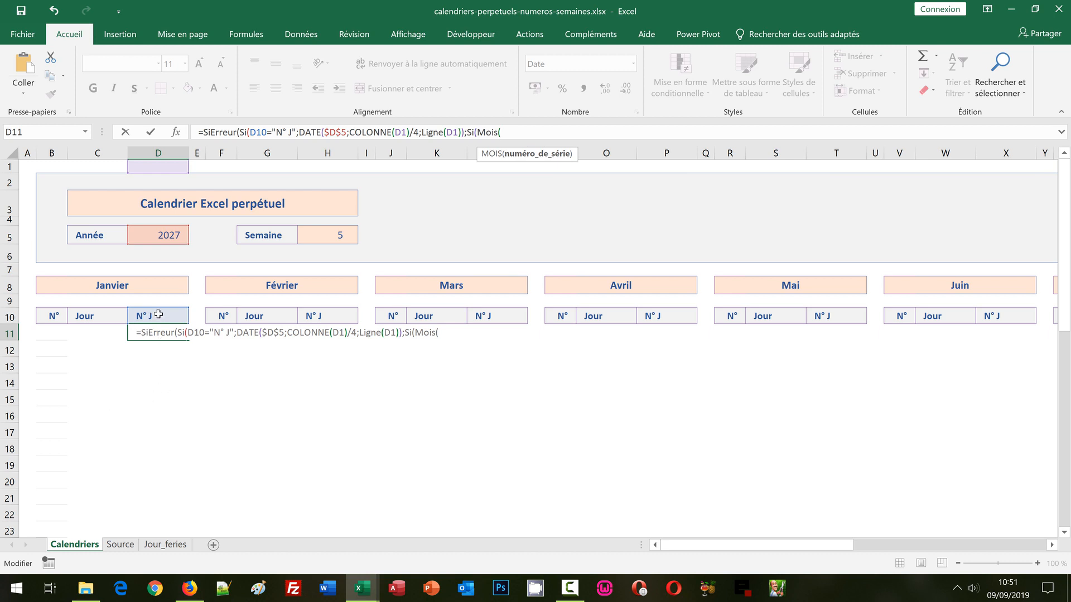
pyautogui.click(159, 315)
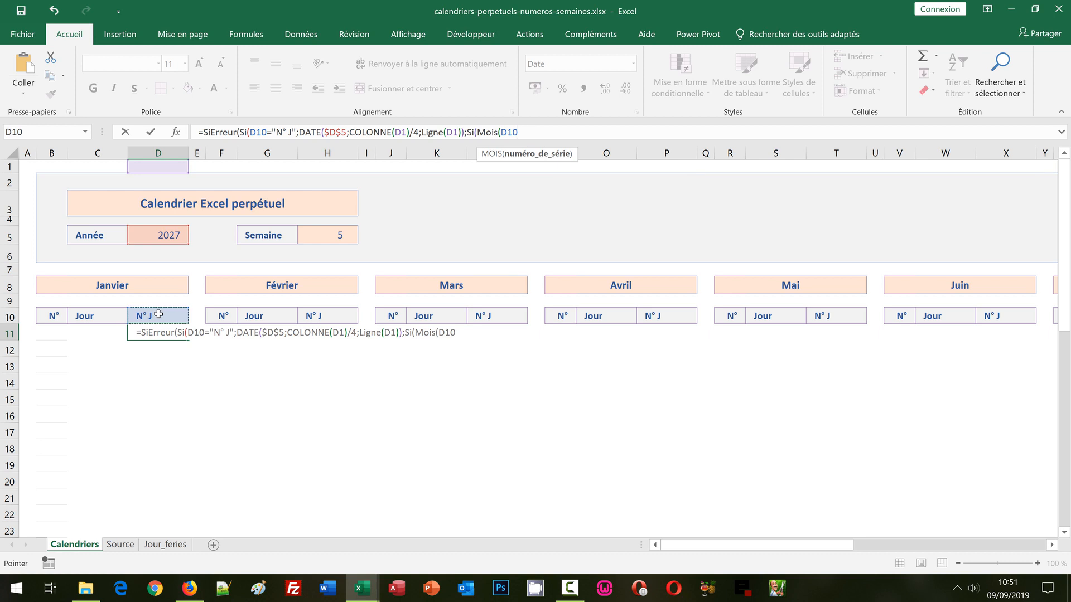
pyautogui.write(')')
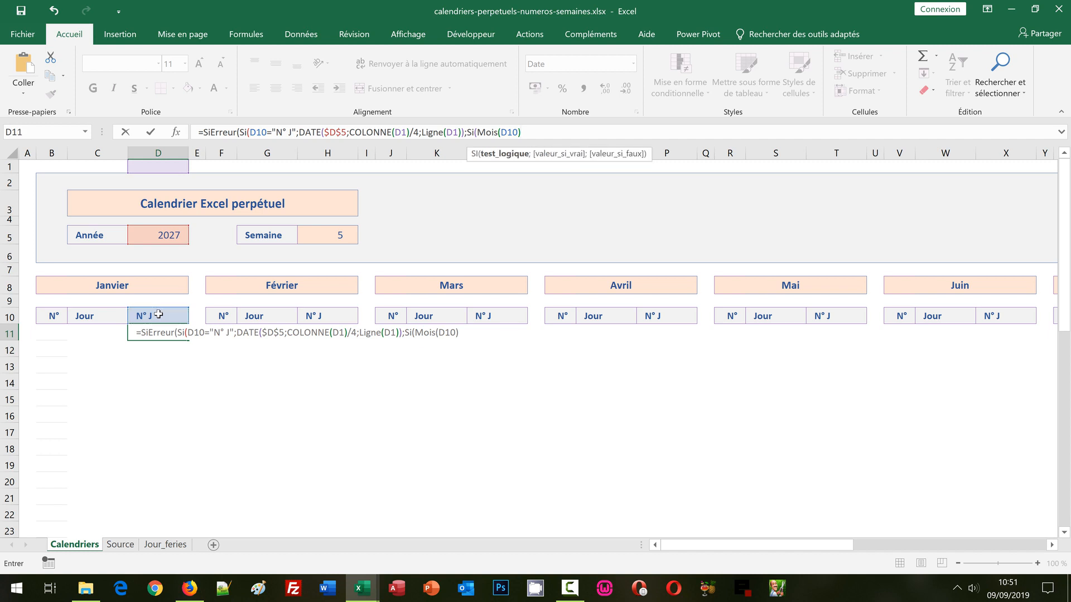
pyautogui.write('=Mois(')
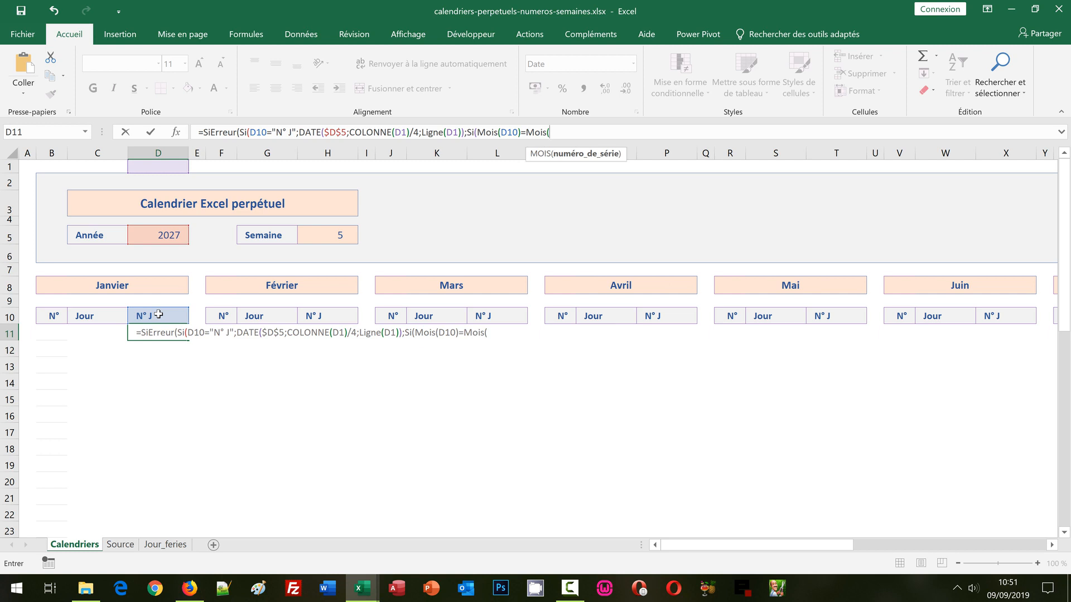
pyautogui.hotkey('ctrl', 'v')
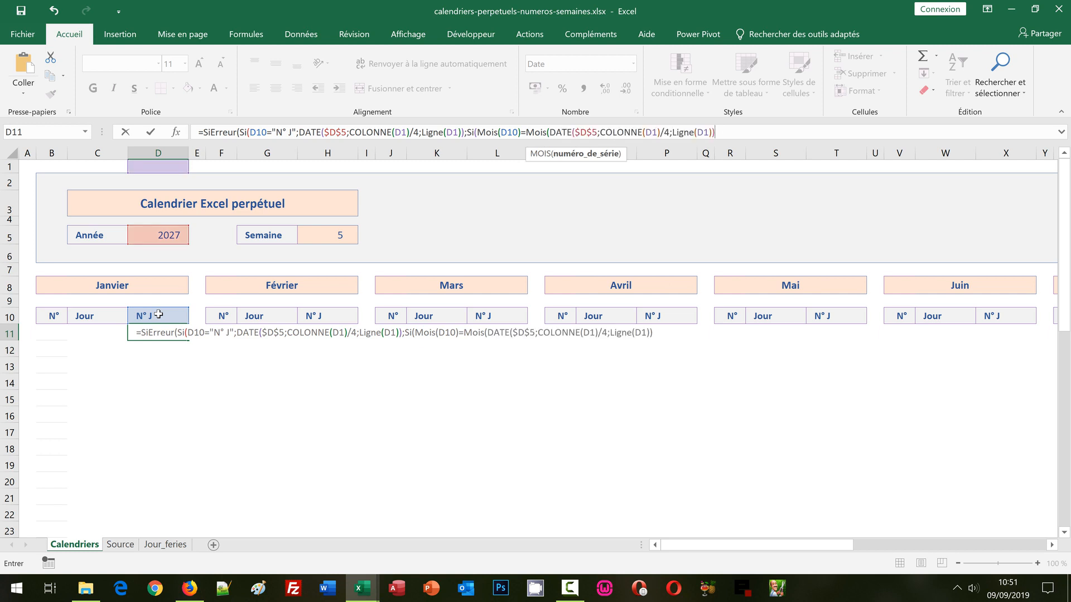
pyautogui.write(')')
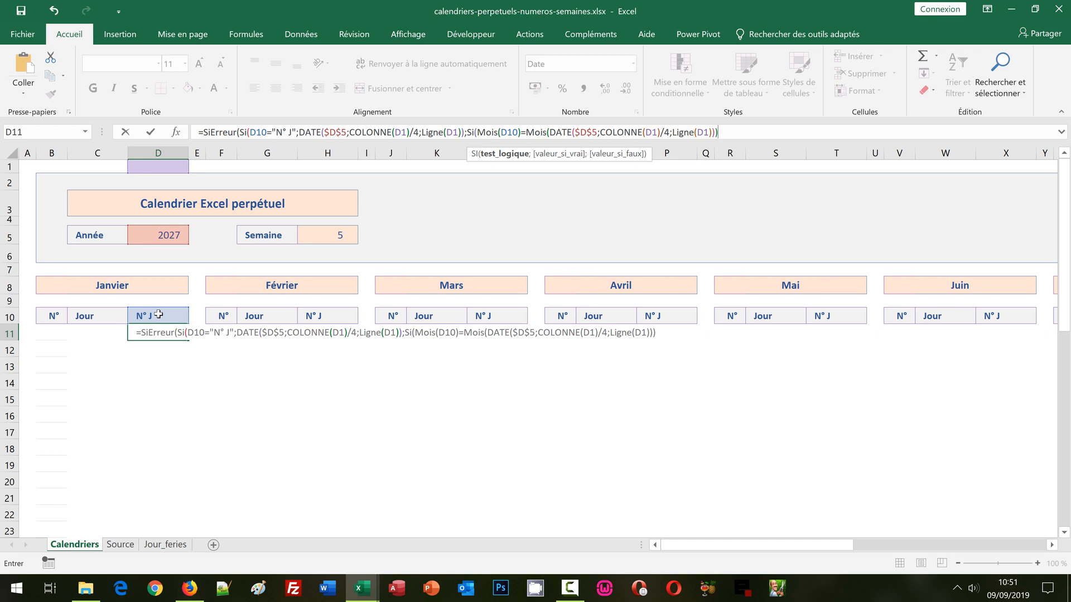
# Step: Complete the D11 formula with the copied DATE expression as the nested value-if-true and "" for both the mismatch and error cases, and validate it
pyautogui.write(';')
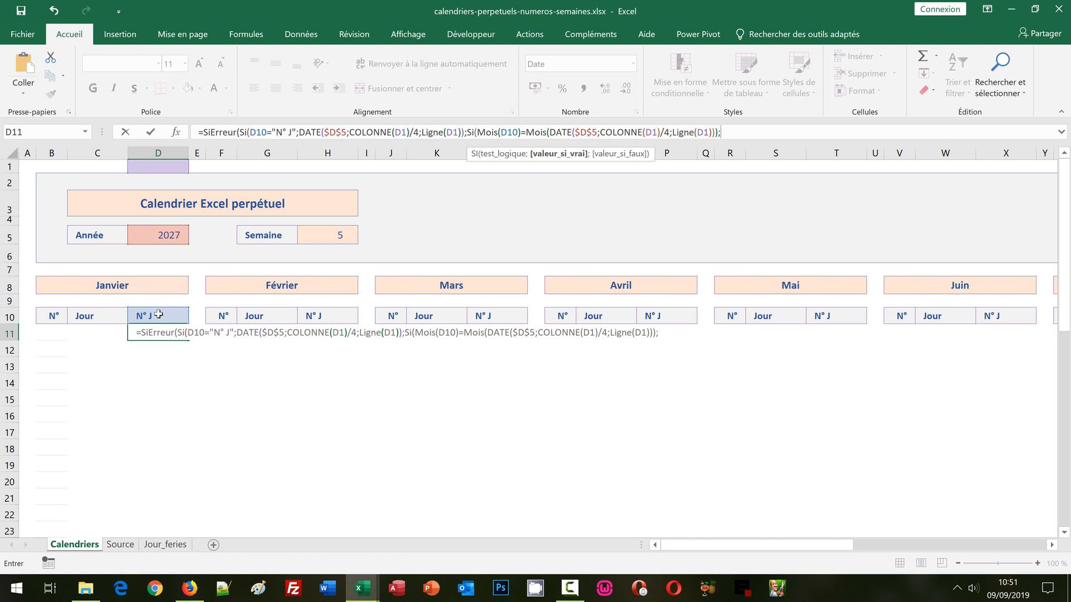
pyautogui.hotkey('ctrl', 'v')
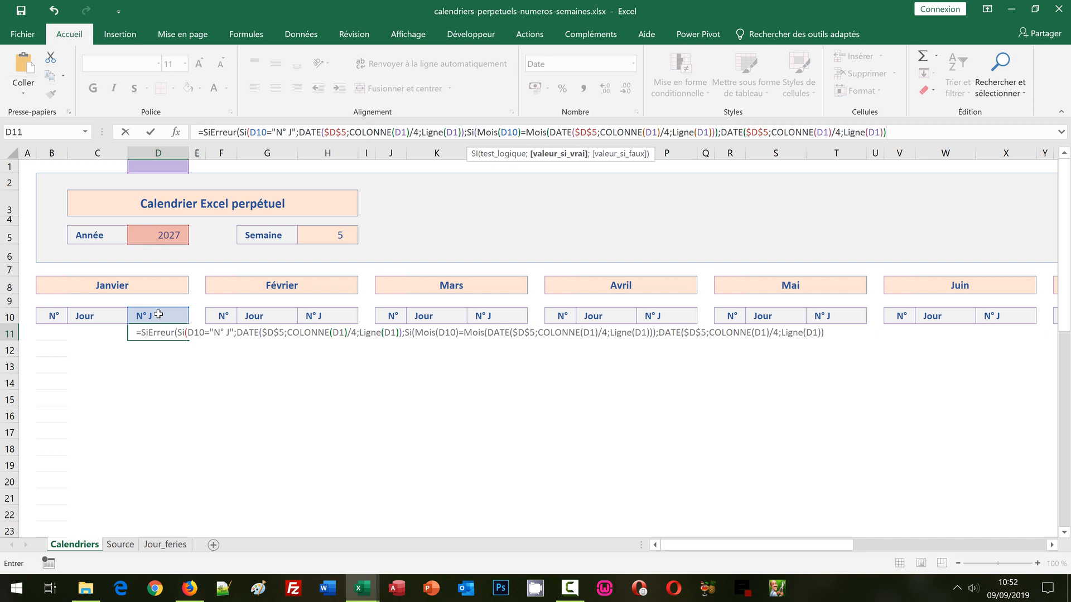
pyautogui.write(';')
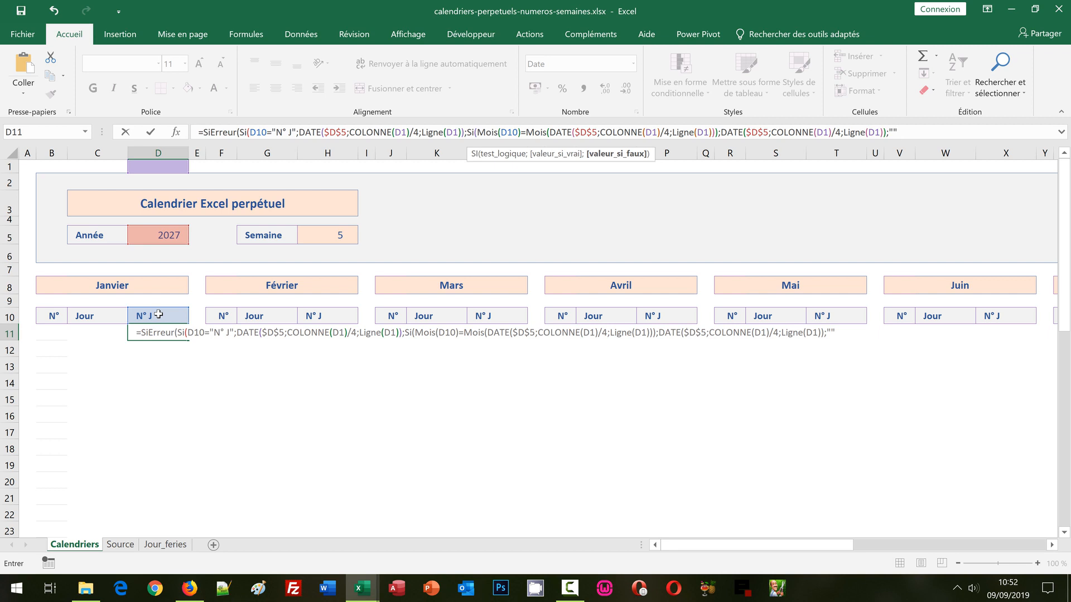
pyautogui.write(')')
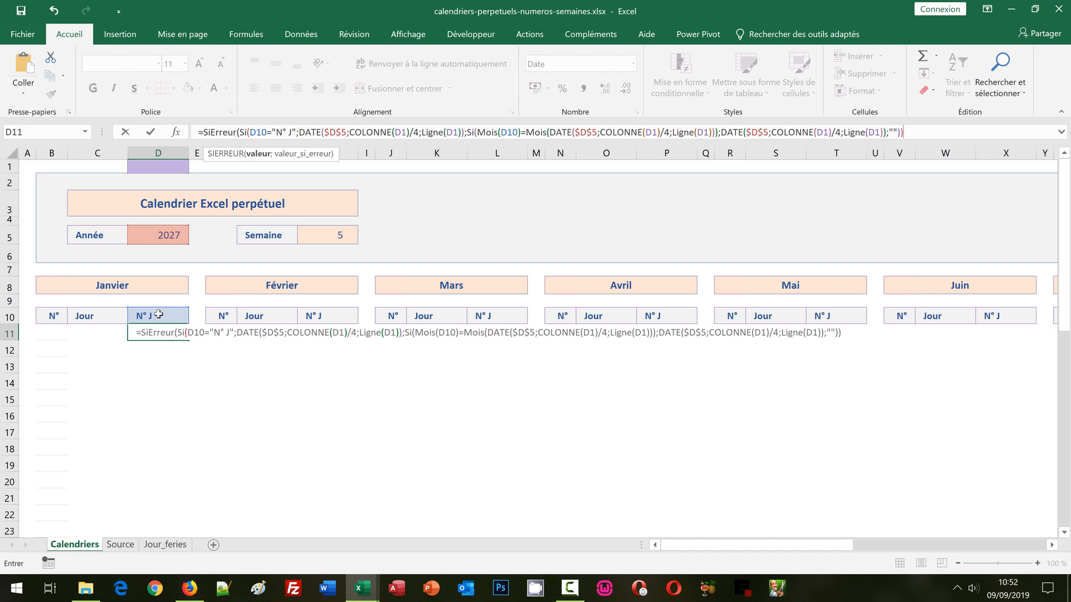
pyautogui.write(';')
pyautogui.write('"")')
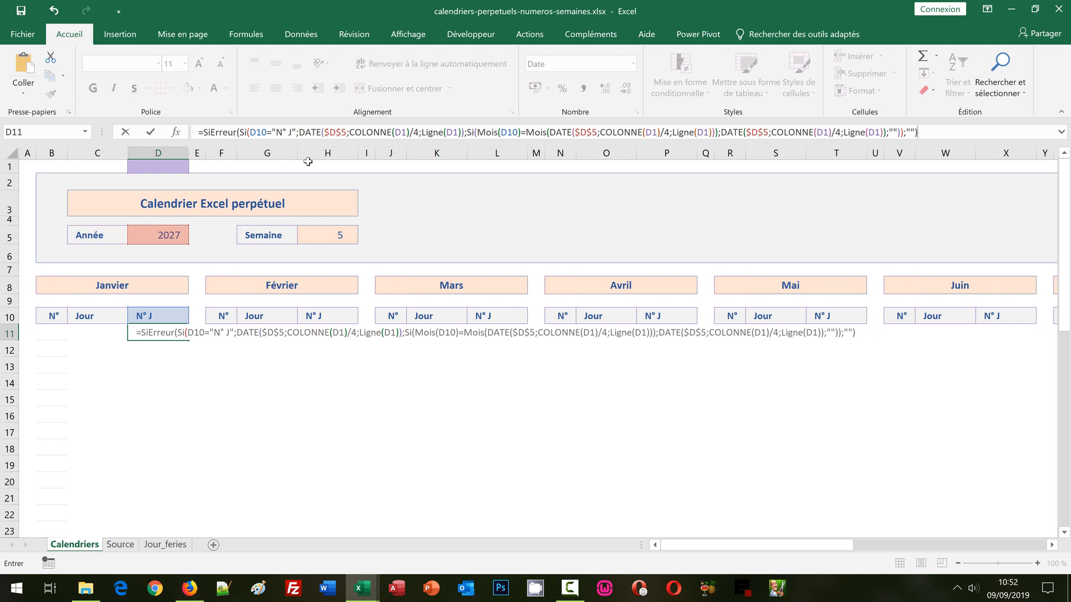
pyautogui.hotkey('ctrl', 'Return')
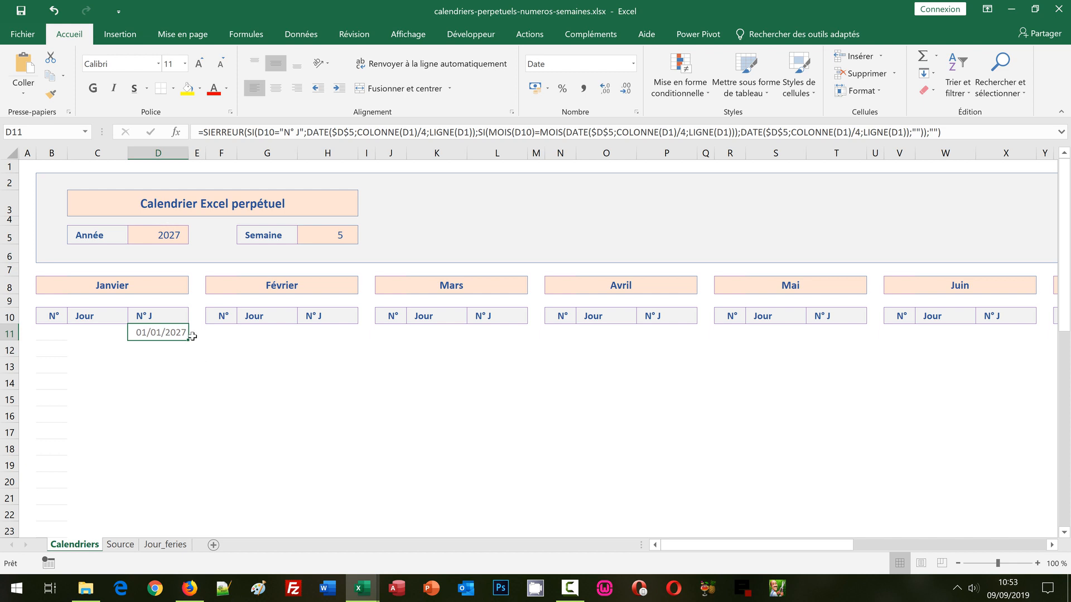
# Step: Fill the D11 formula down to D41 to generate the days of Janvier
pyautogui.moveTo(188, 340); pyautogui.dragTo(170, 436)
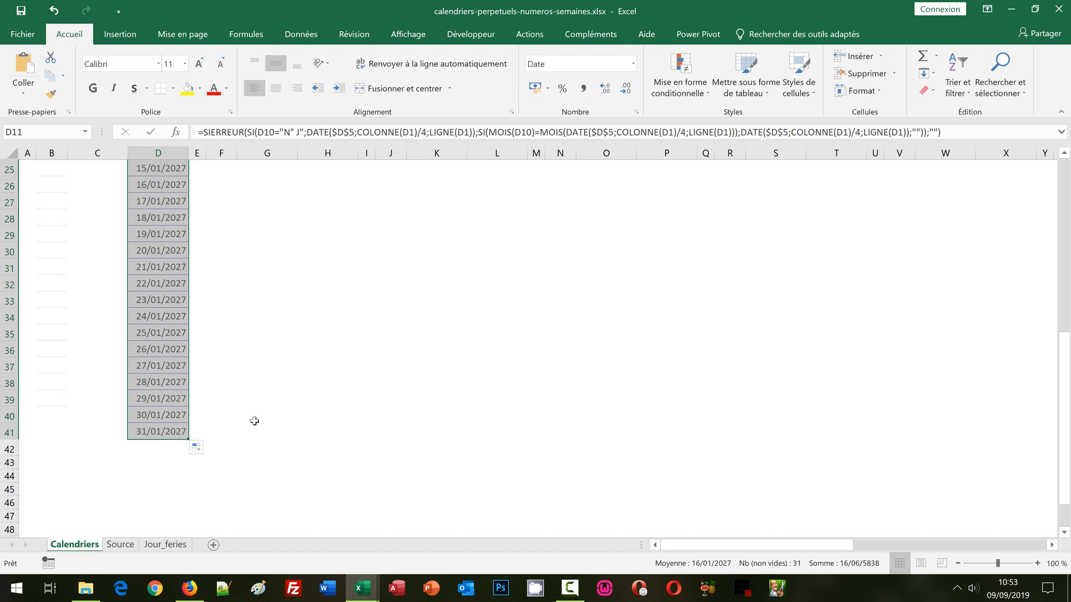
pyautogui.scroll(3, 391, 357)
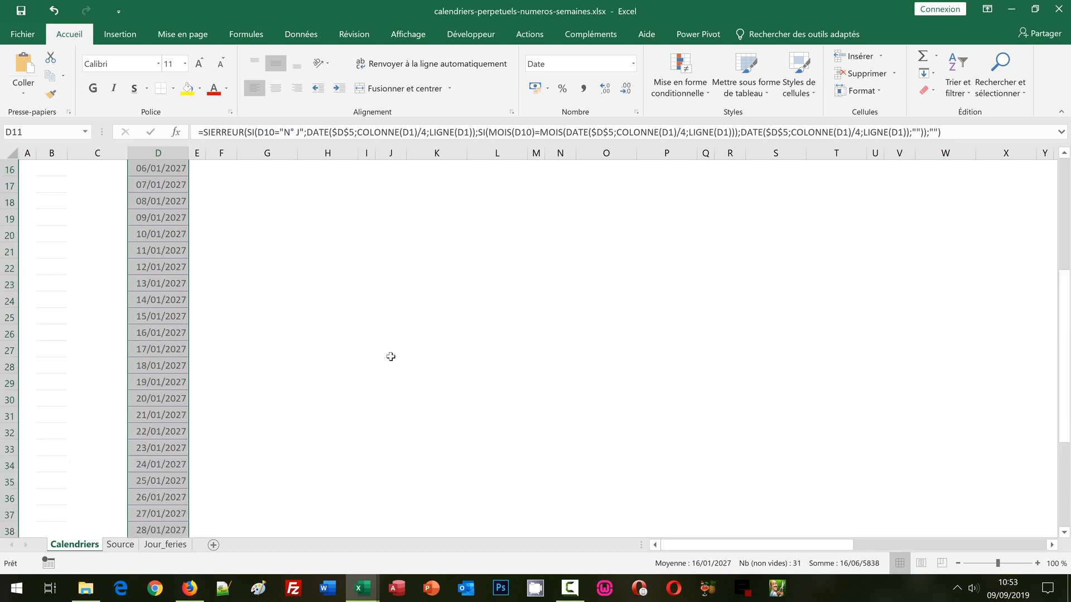
pyautogui.scroll(5, 391, 357)
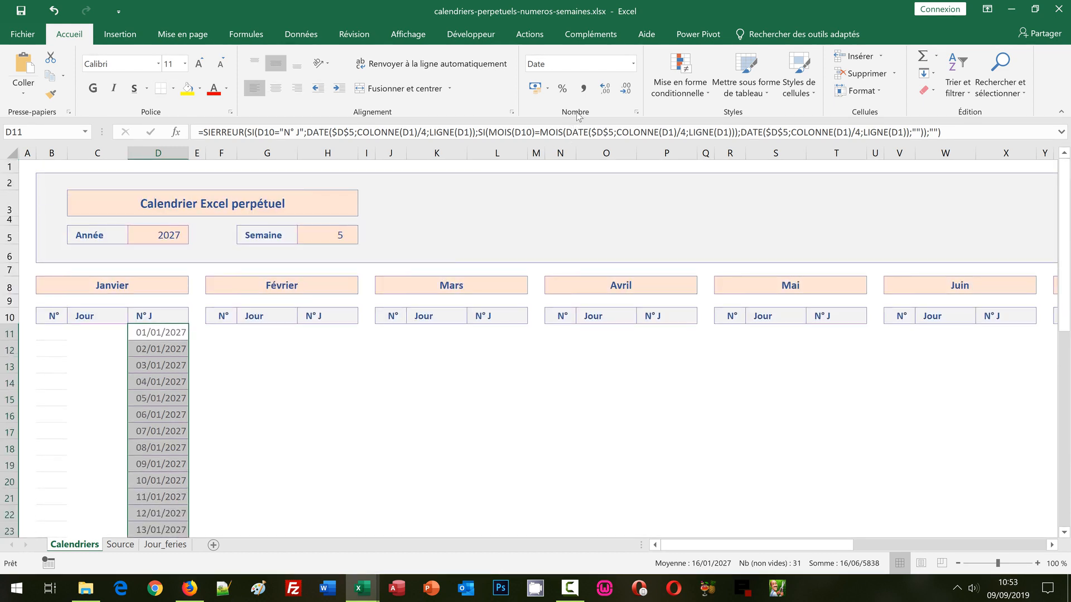
# Step: Apply the custom number format jj to the Janvier dates in D11:D41
pyautogui.click(634, 64)
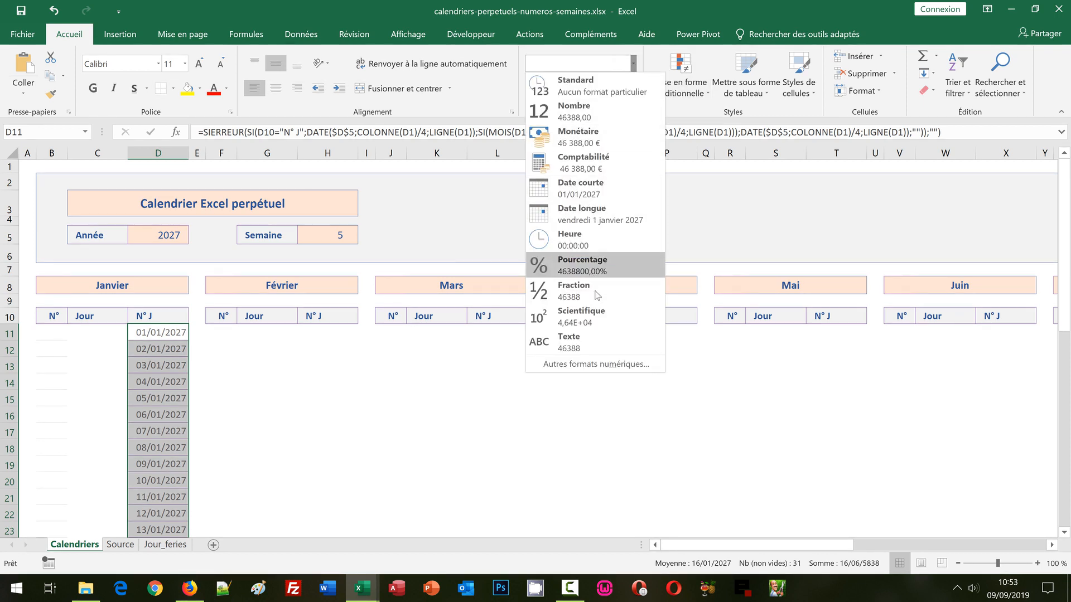
pyautogui.click(587, 365)
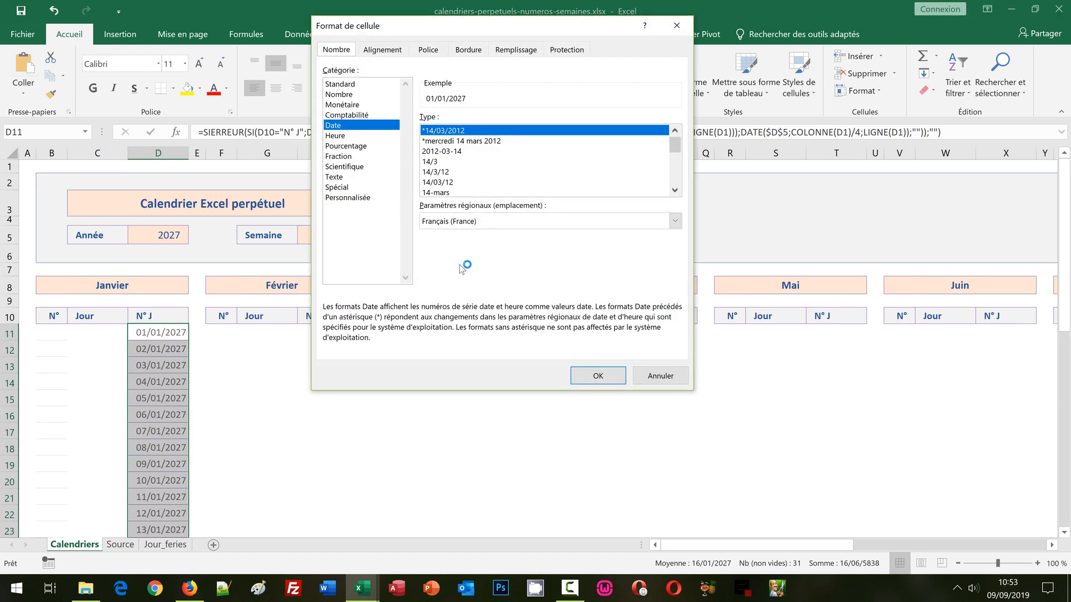
pyautogui.click(356, 198)
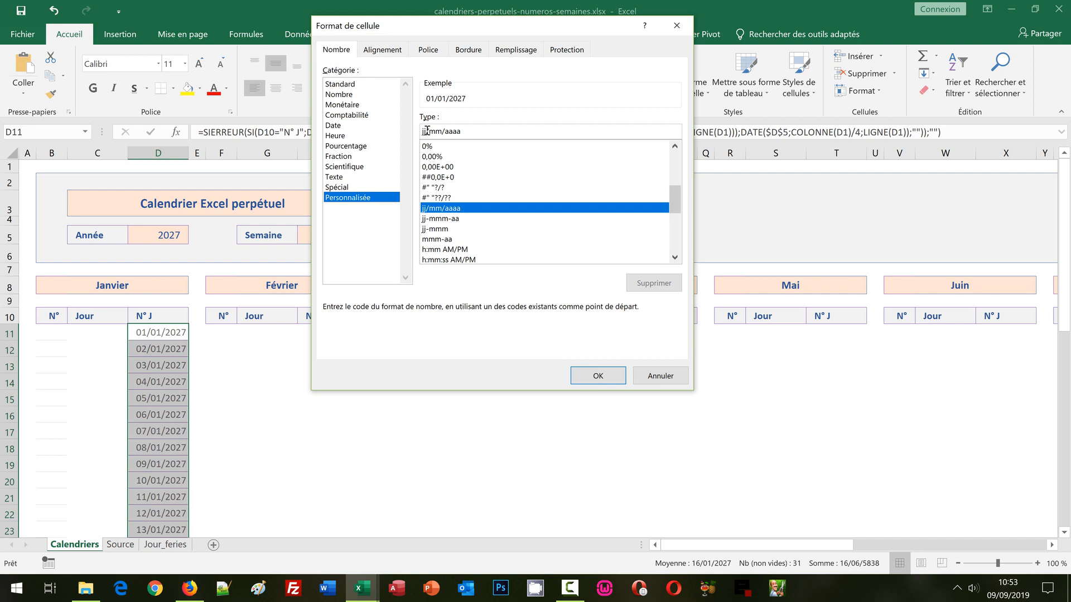
pyautogui.moveTo(426, 131); pyautogui.dragTo(469, 131)
pyautogui.press('BackSpace')
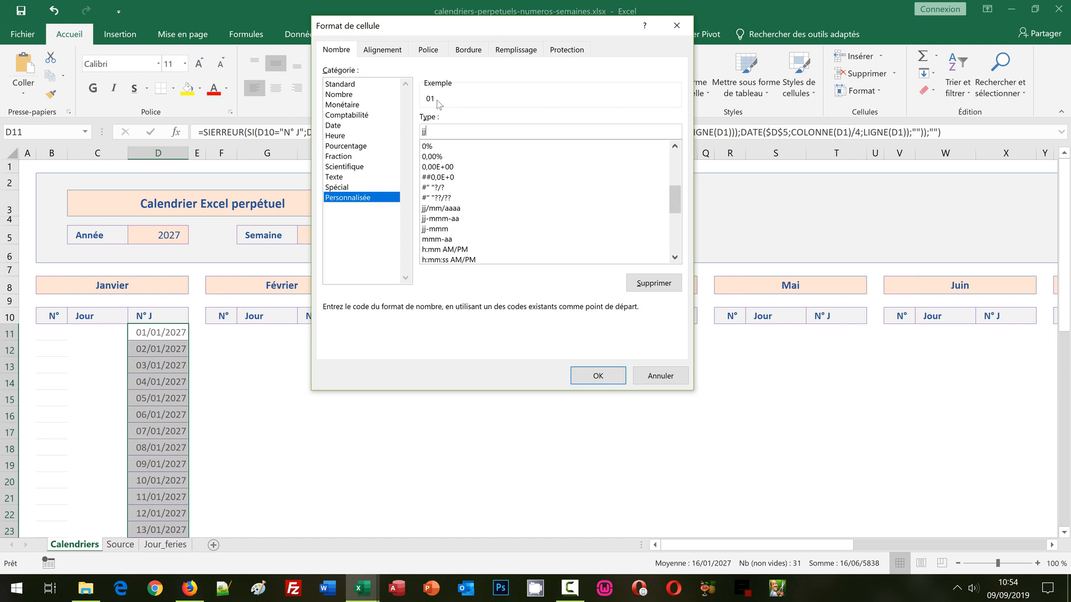
pyautogui.click(594, 373)
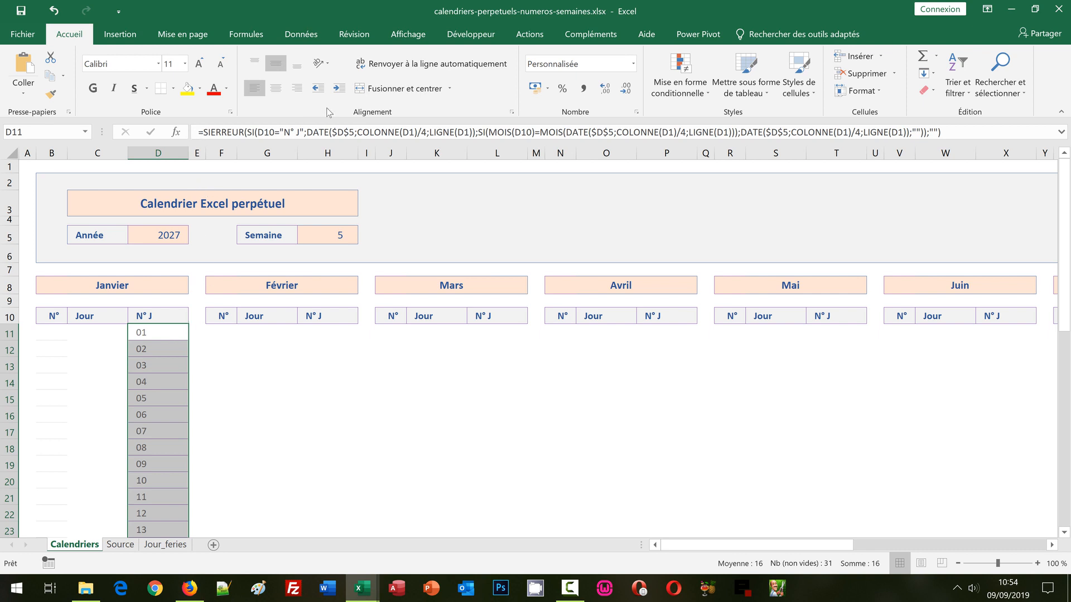
# Step: Align the day numbers in D11:D41 and the N° J header in D10 to the right
pyautogui.click(297, 89)
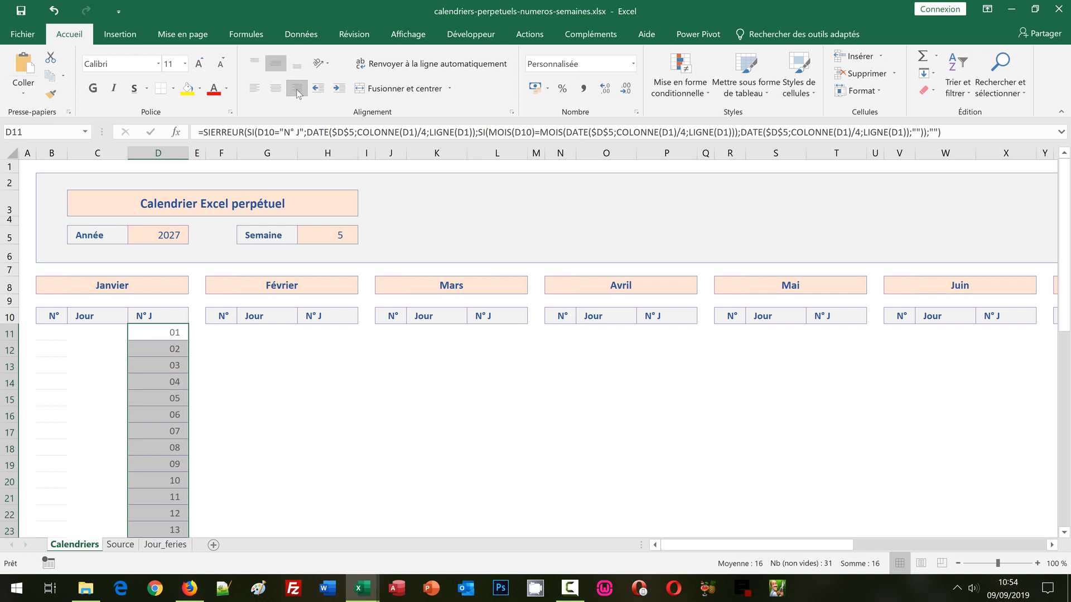
pyautogui.click(168, 313)
pyautogui.click(295, 90)
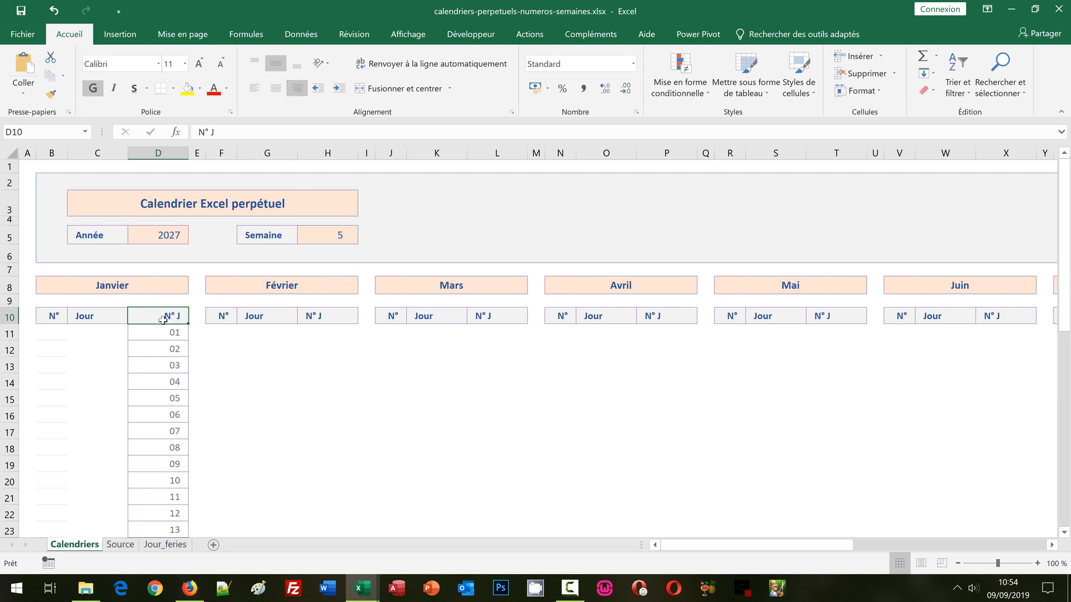
# Step: Enter =D11 in C11 and fill it down the Janvier Jour column to row 41
pyautogui.click(94, 329)
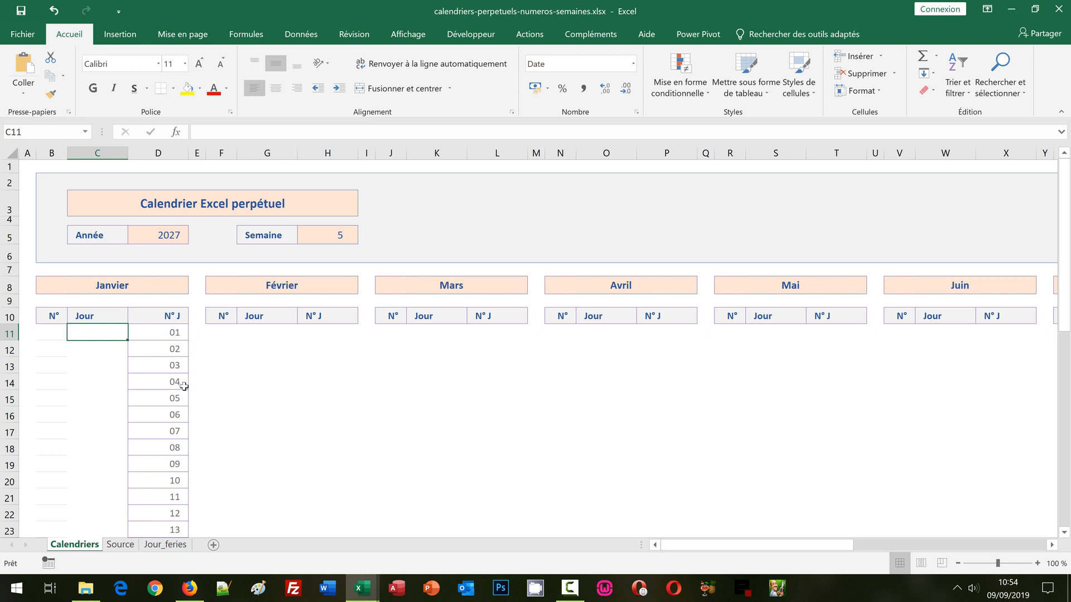
pyautogui.write('=')
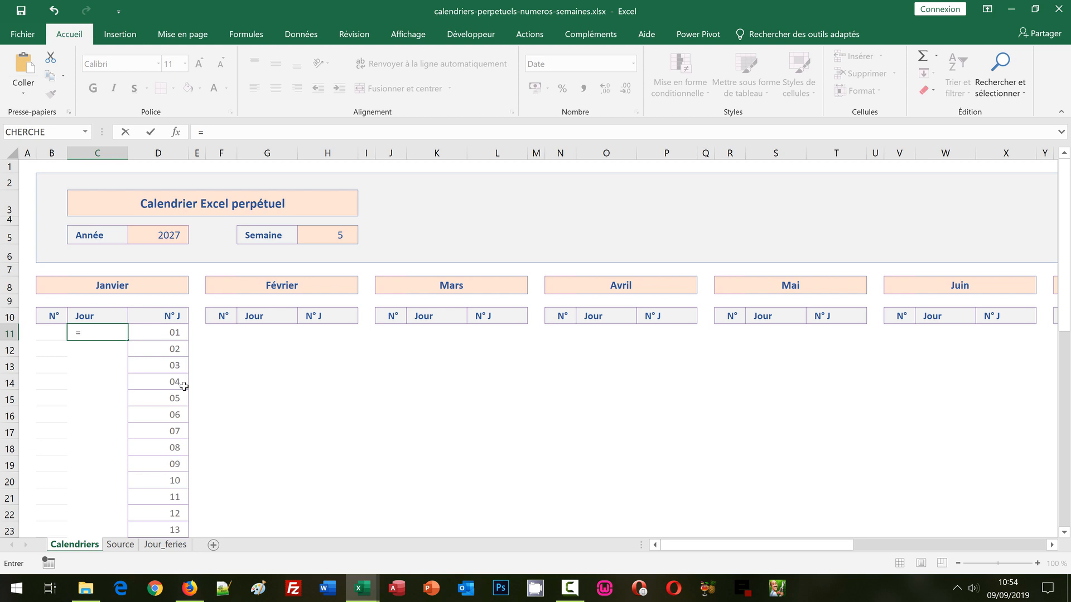
pyautogui.click(167, 334)
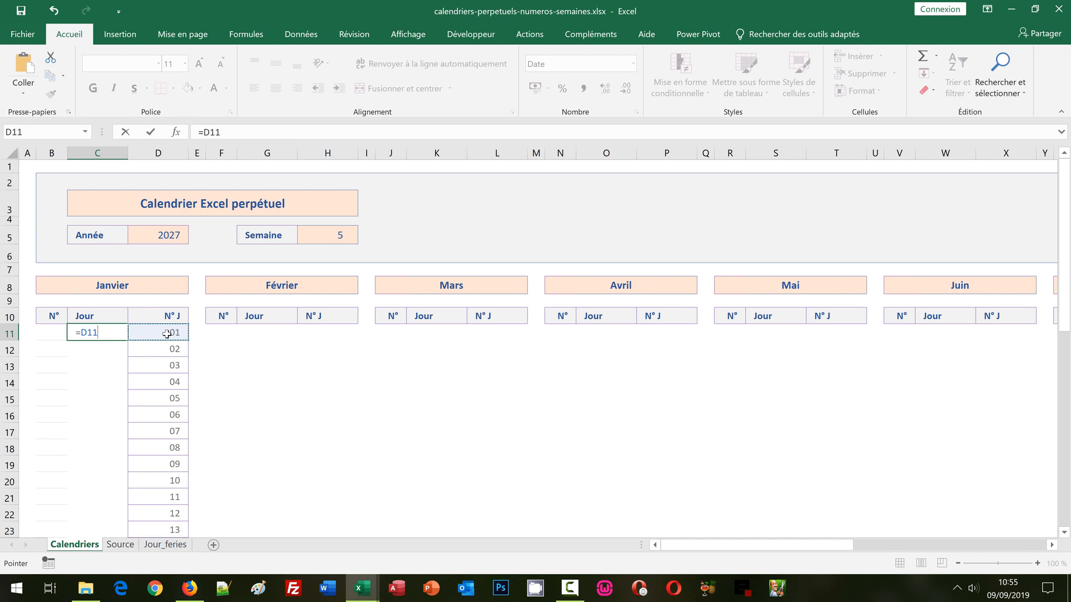
pyautogui.hotkey('ctrl', 'Return')
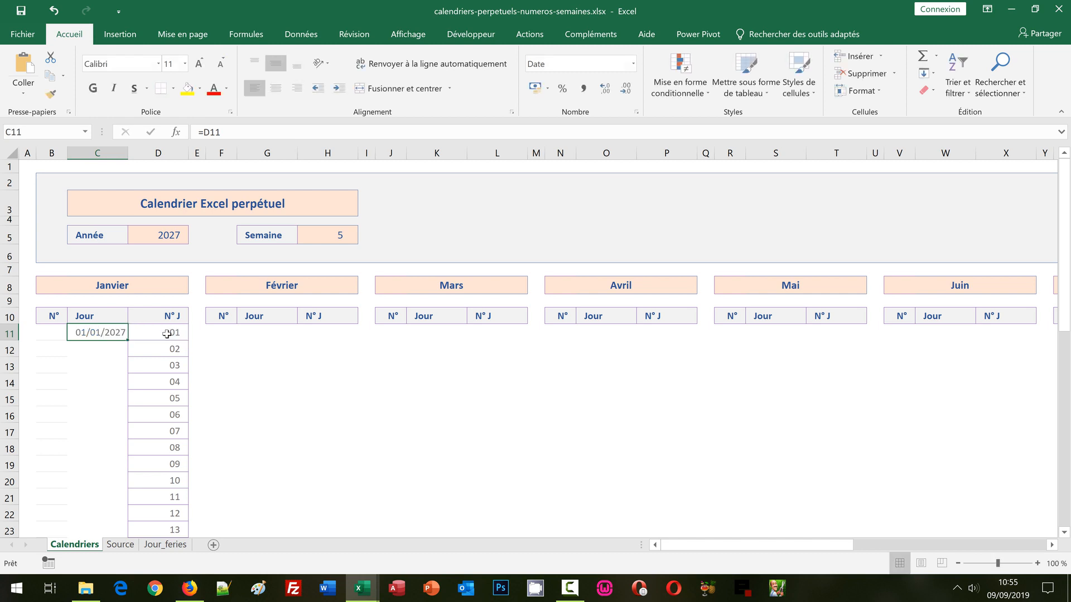
pyautogui.doubleClick(127, 339)
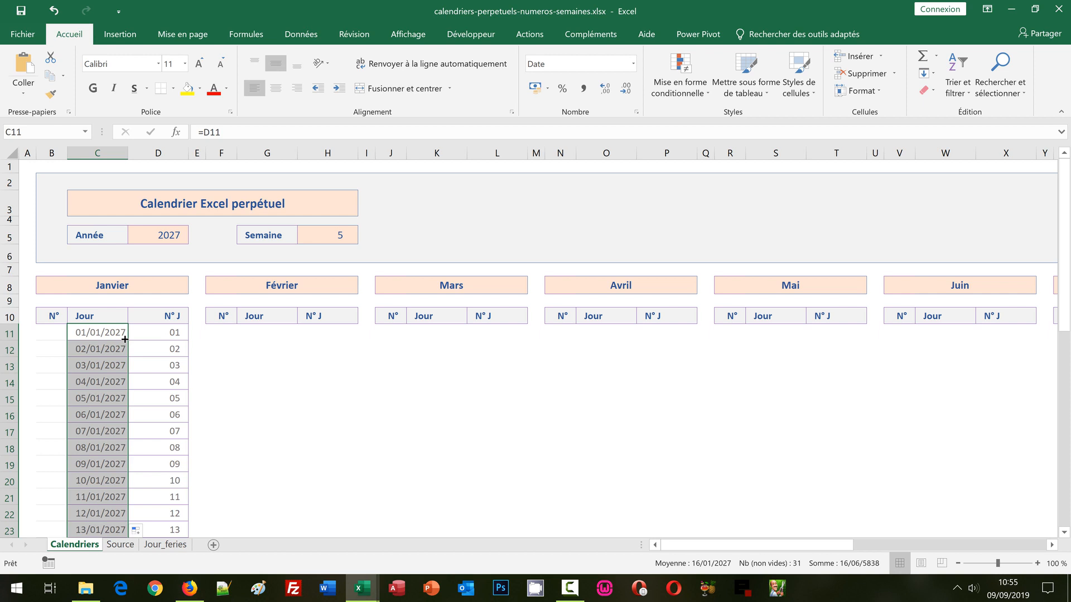
# Step: Apply the custom number format jjjj to the Janvier Jour cells C11:C41 to display full day names
pyautogui.click(634, 66)
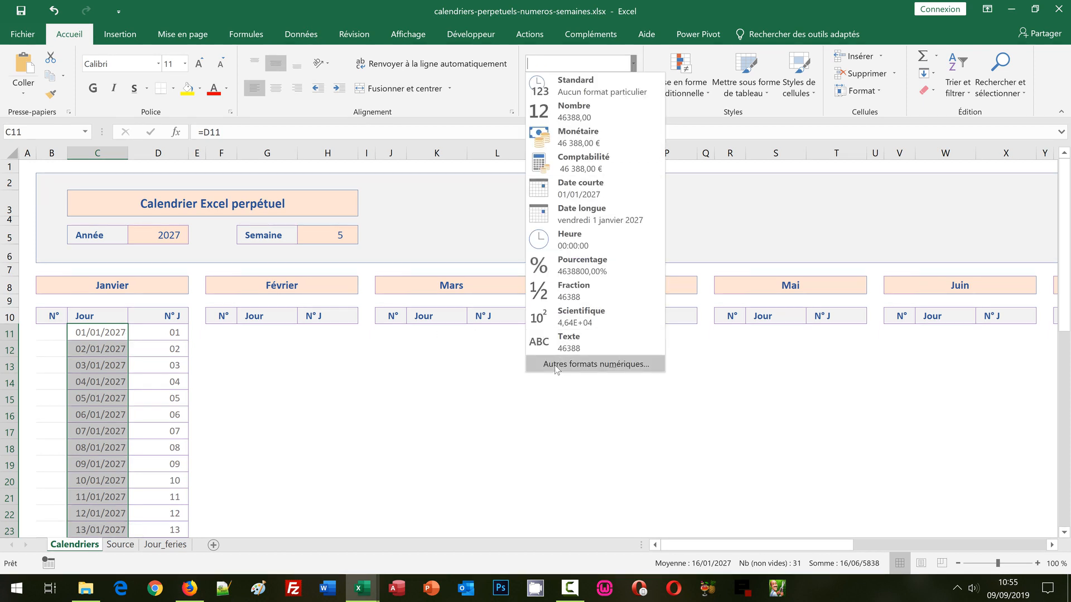
pyautogui.click(556, 365)
pyautogui.click(337, 199)
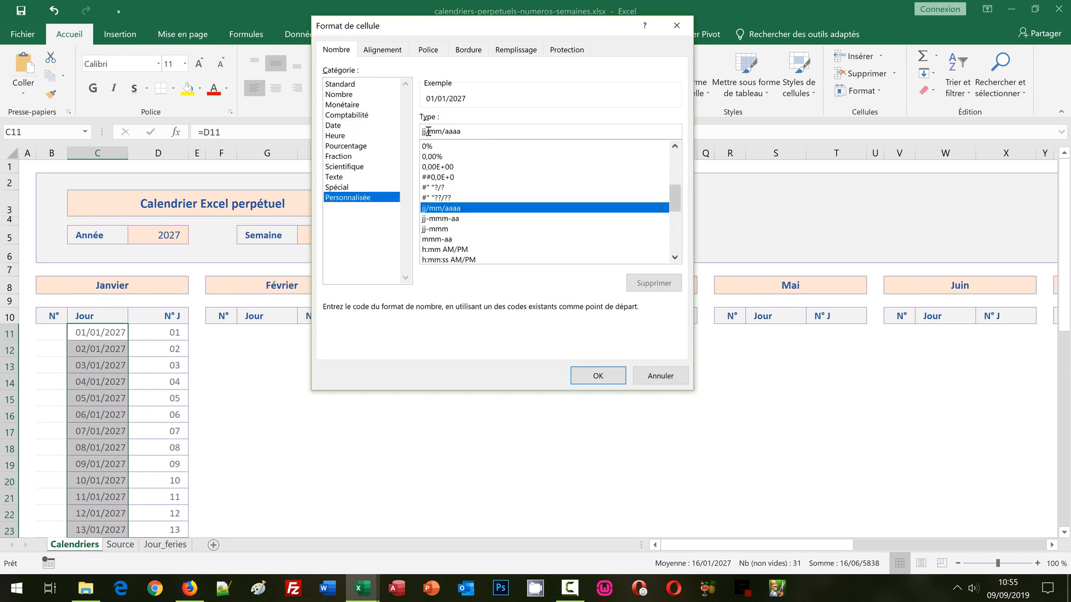
pyautogui.moveTo(427, 131); pyautogui.dragTo(507, 132)
pyautogui.press('BackSpace')
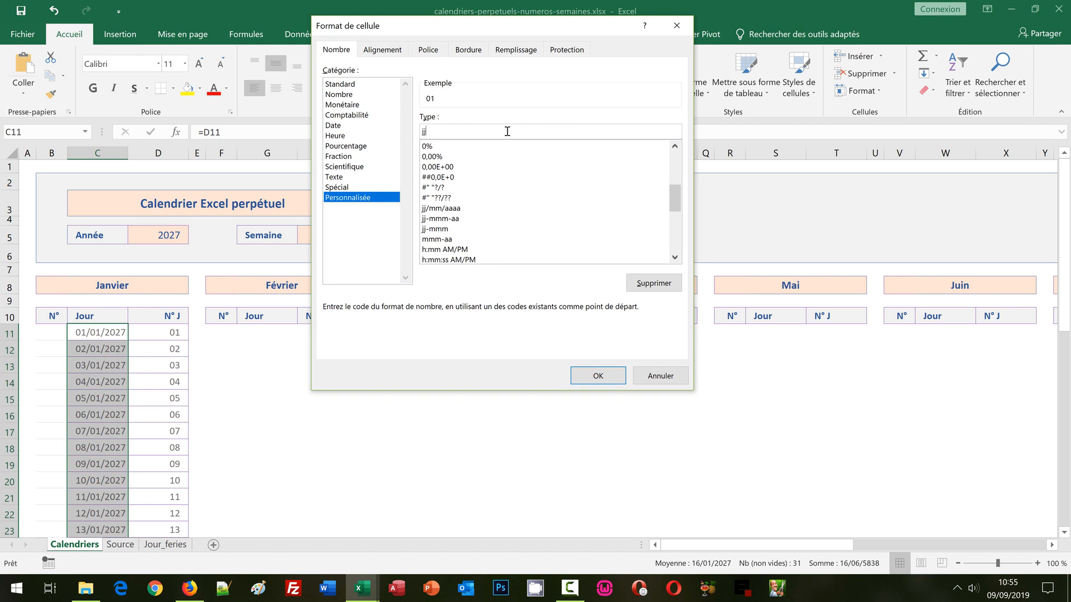
pyautogui.write('jj')
pyautogui.click(586, 377)
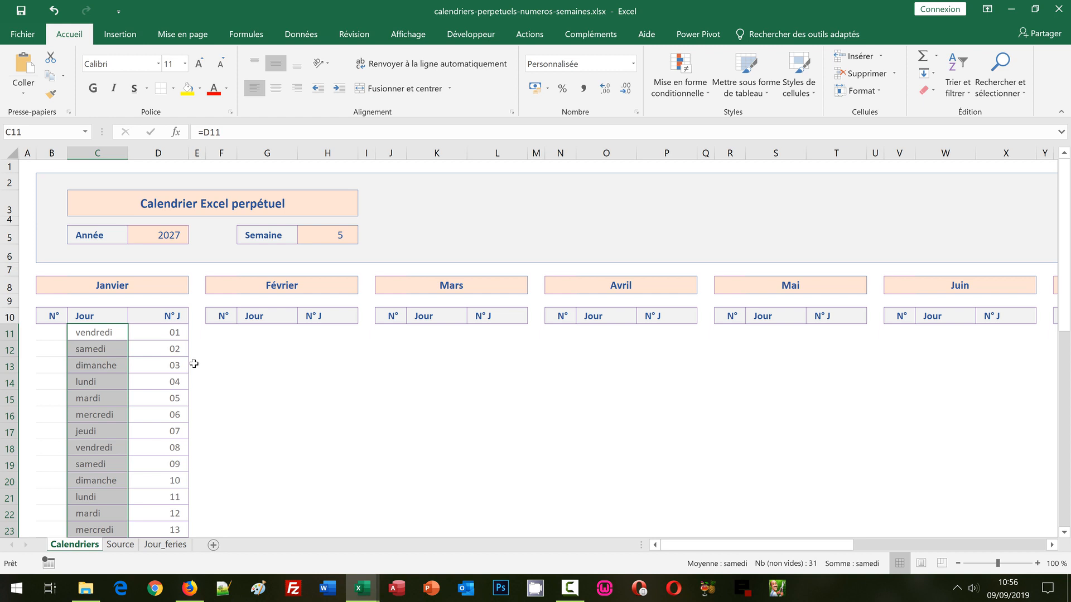
# Step: Enter =SIERREUR(NO.SEMAINE.ISO(D11);"") in B11 and fill it down the Janvier N° column to row 41
pyautogui.click(46, 332)
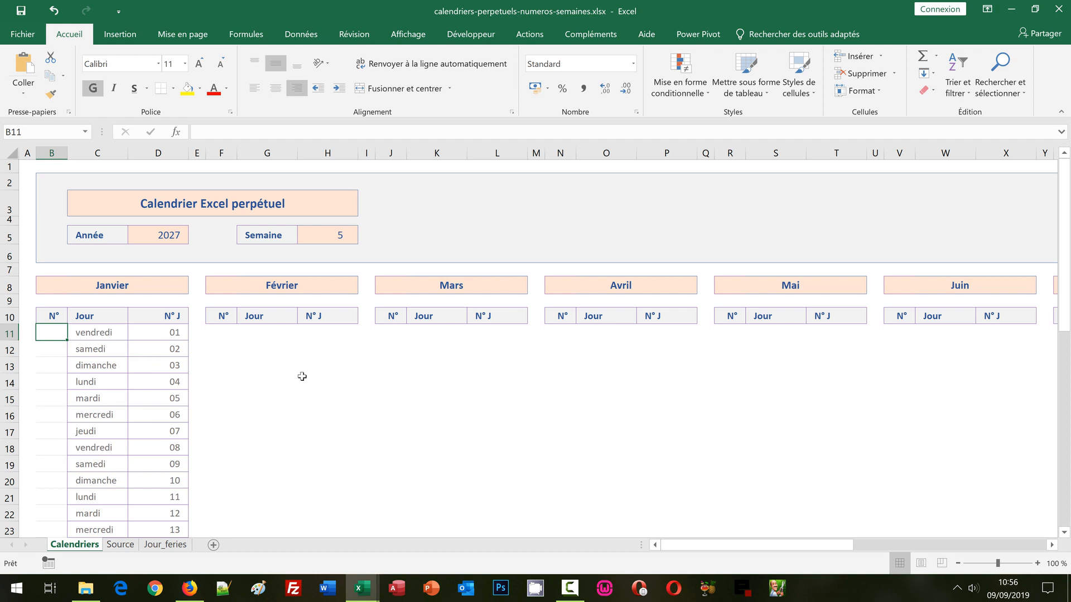
pyautogui.write('=')
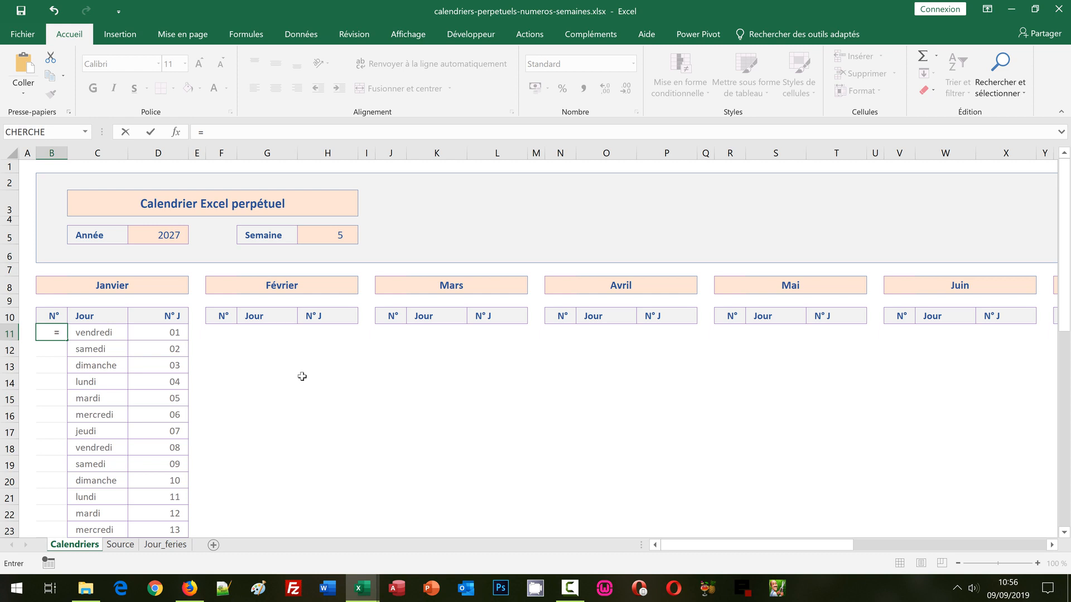
pyautogui.write('Si')
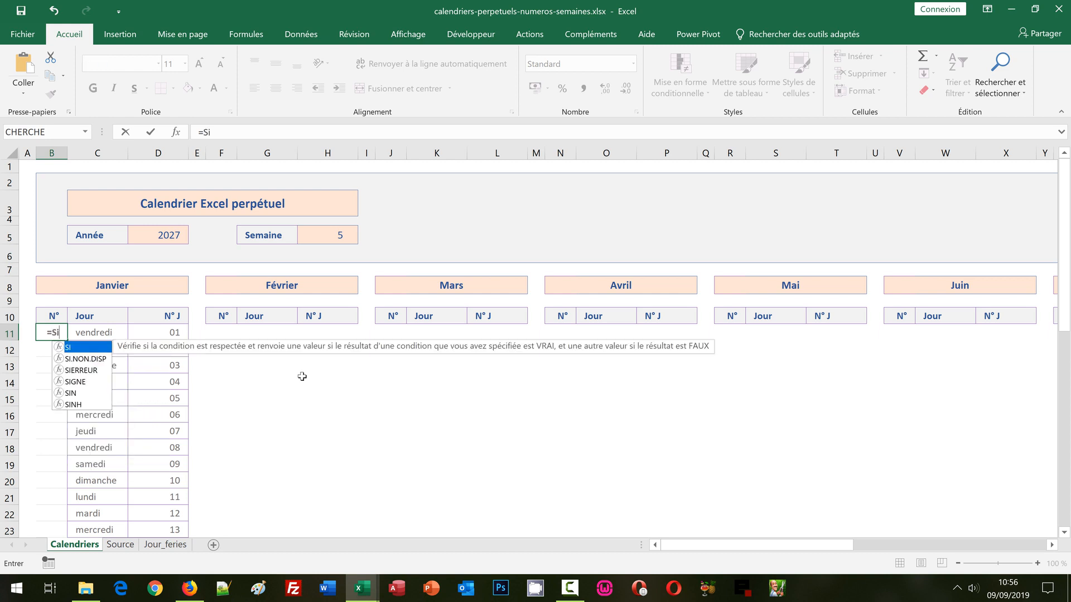
pyautogui.write('Erreur(')
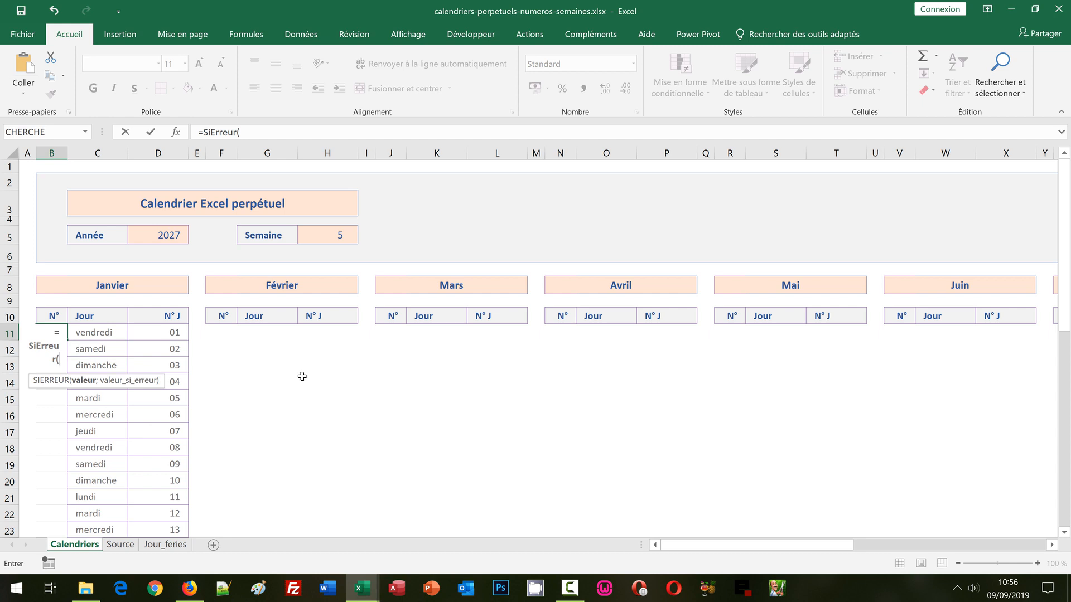
pyautogui.write('nO')
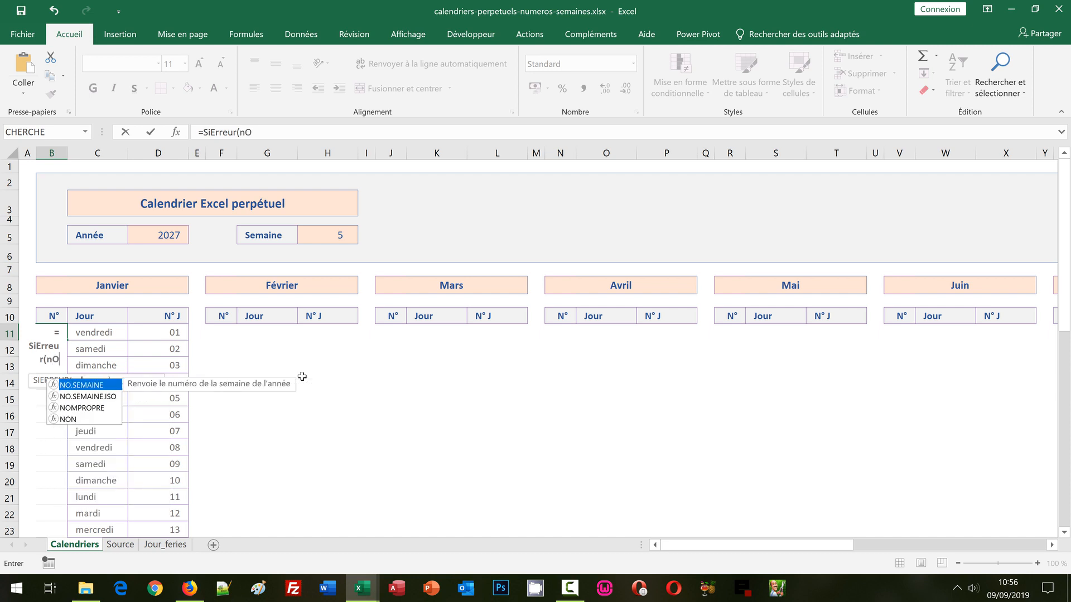
pyautogui.write('.se')
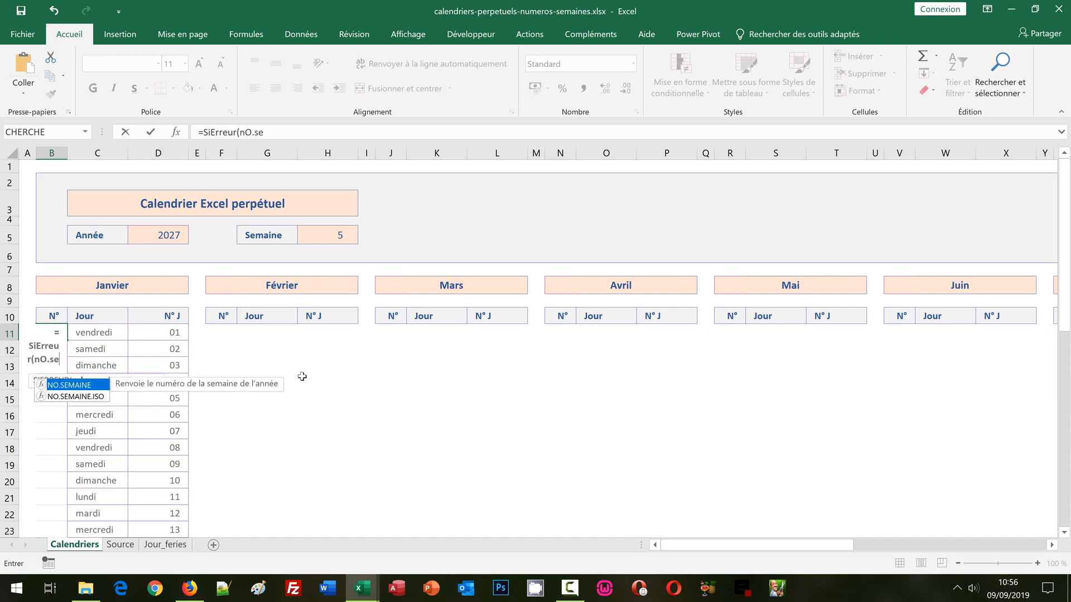
pyautogui.doubleClick(89, 397)
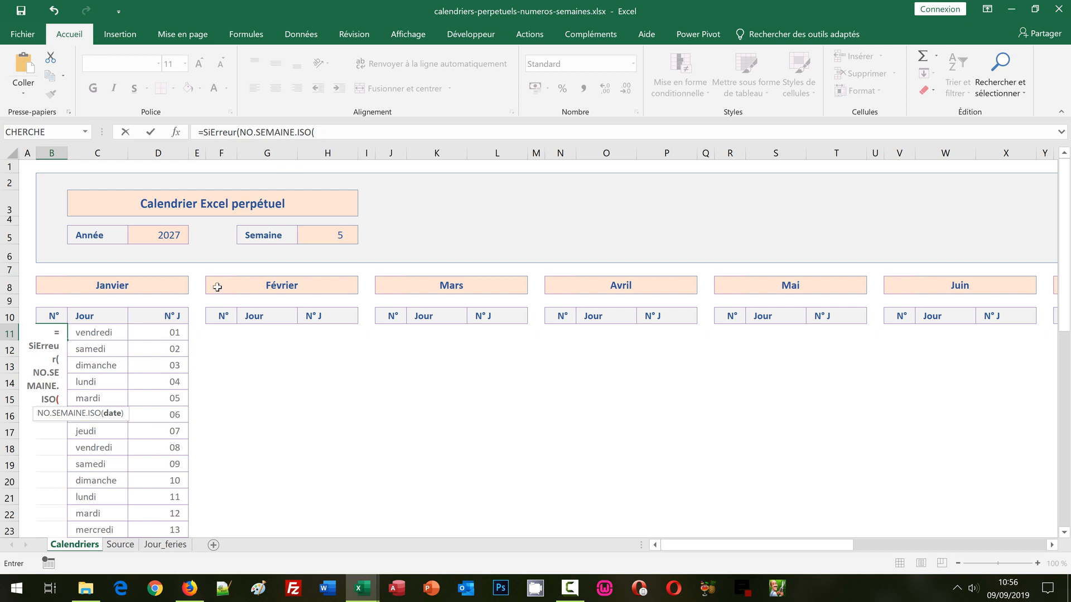
pyautogui.click(170, 331)
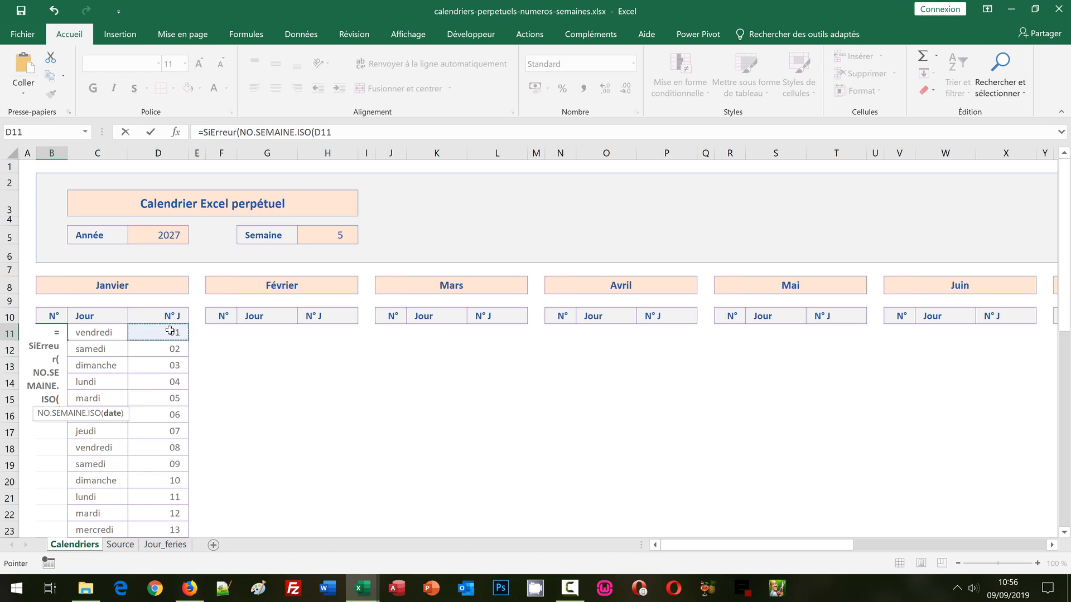
pyautogui.write(')')
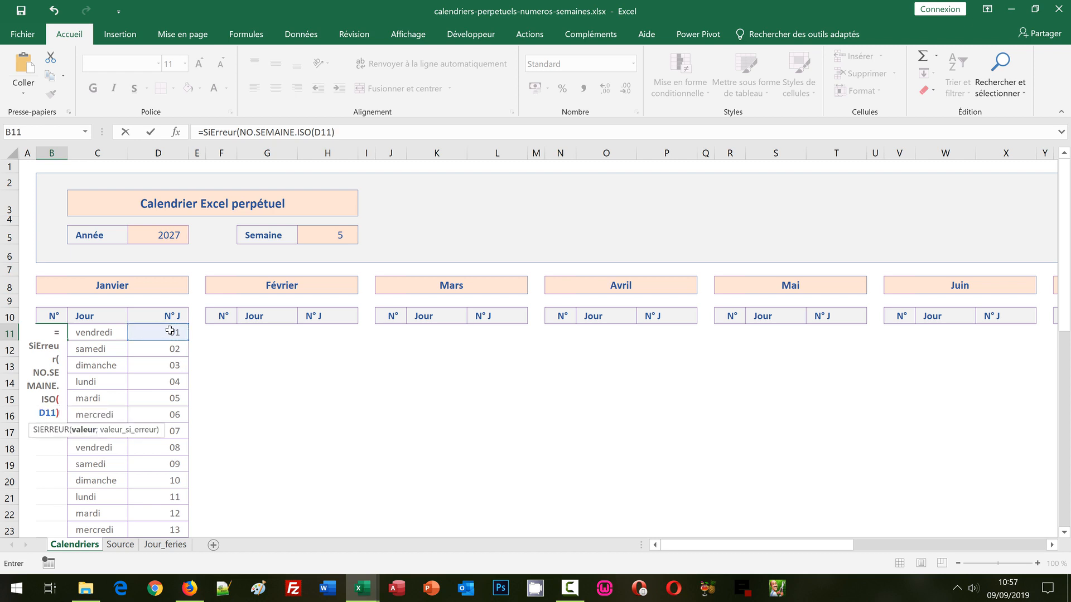
pyautogui.write(';')
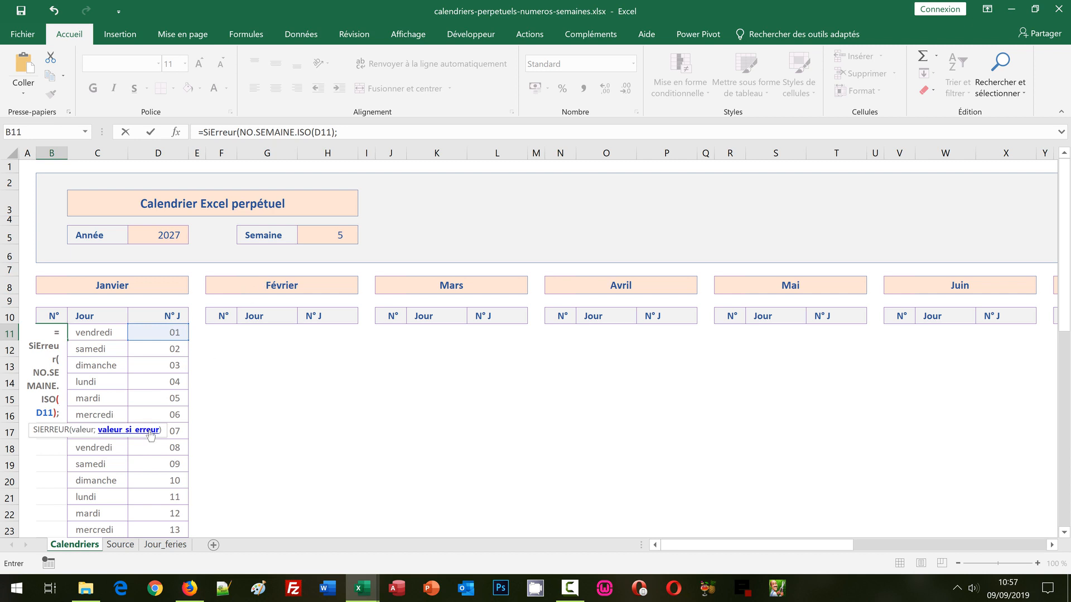
pyautogui.write('"")')
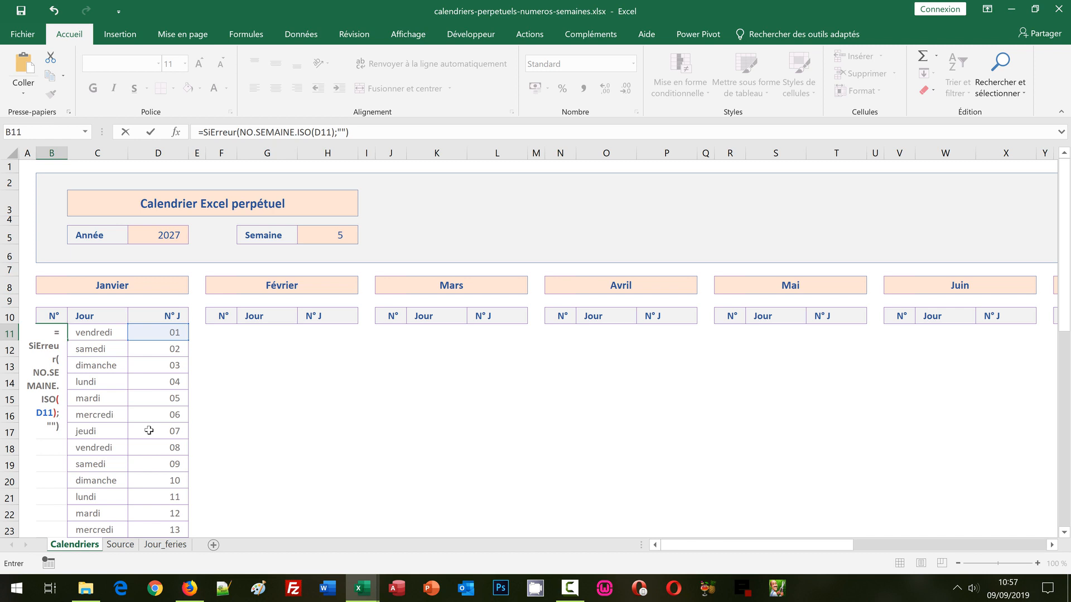
pyautogui.hotkey('ctrl', 'Return')
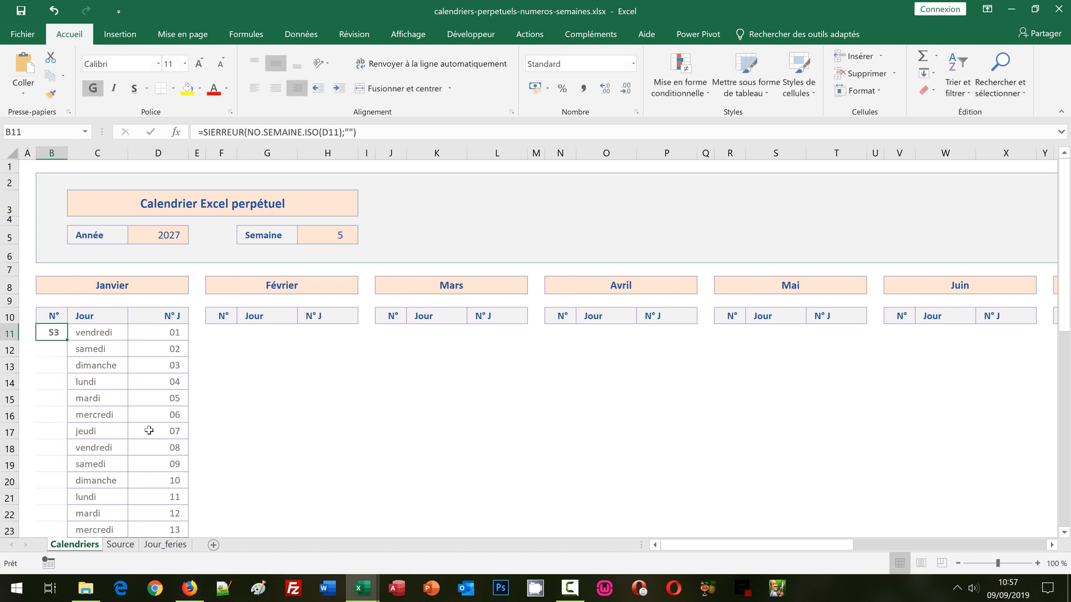
pyautogui.doubleClick(68, 341)
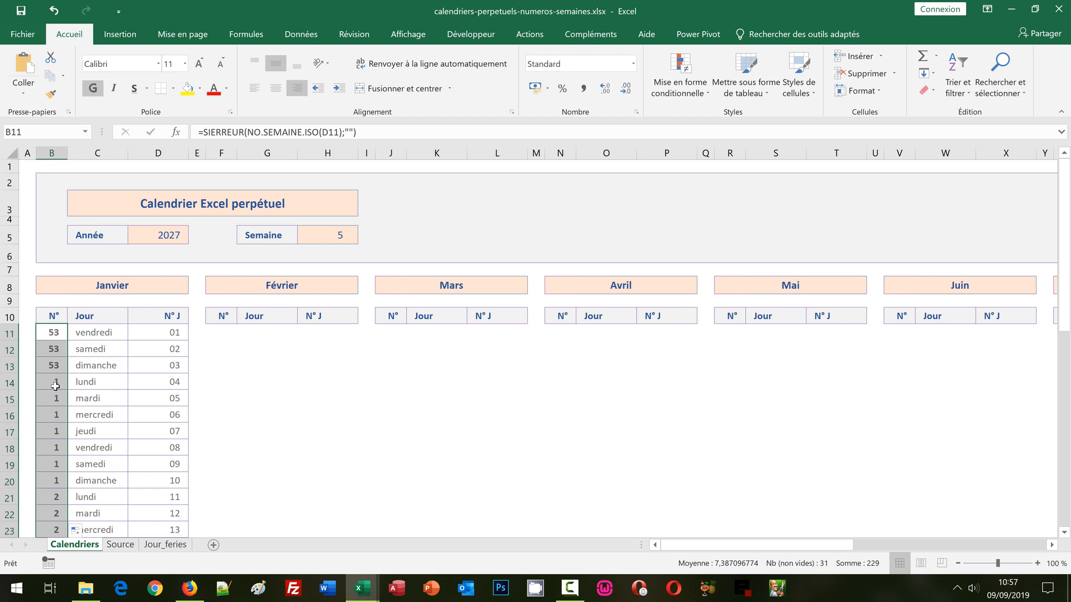
# Step: Copy the Janvier block B11:D41 and paste it under Février starting at F11
pyautogui.click(54, 330)
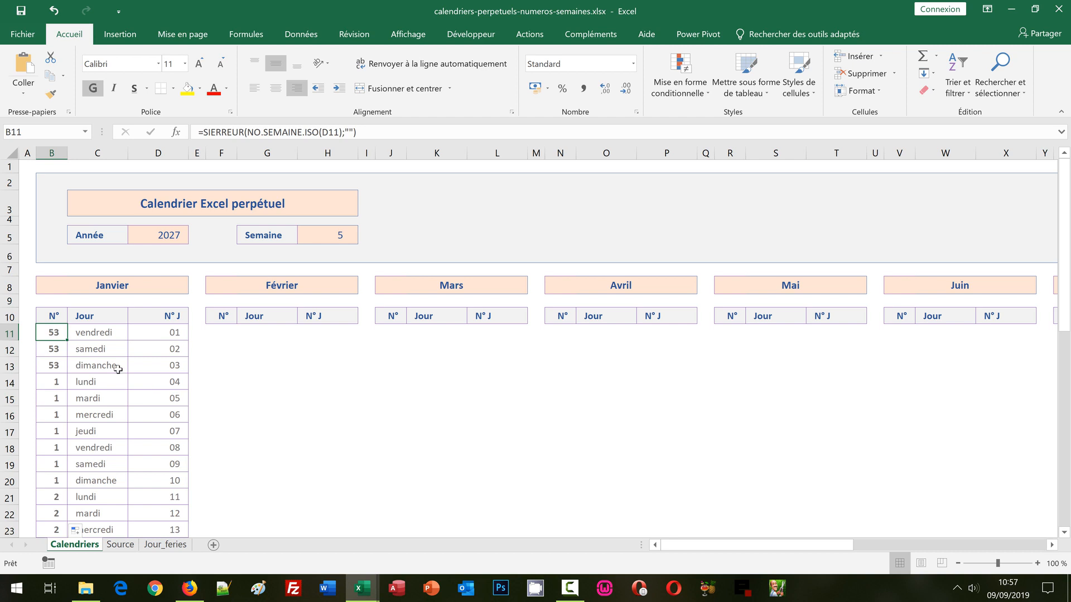
pyautogui.scroll(-1, 153, 381)
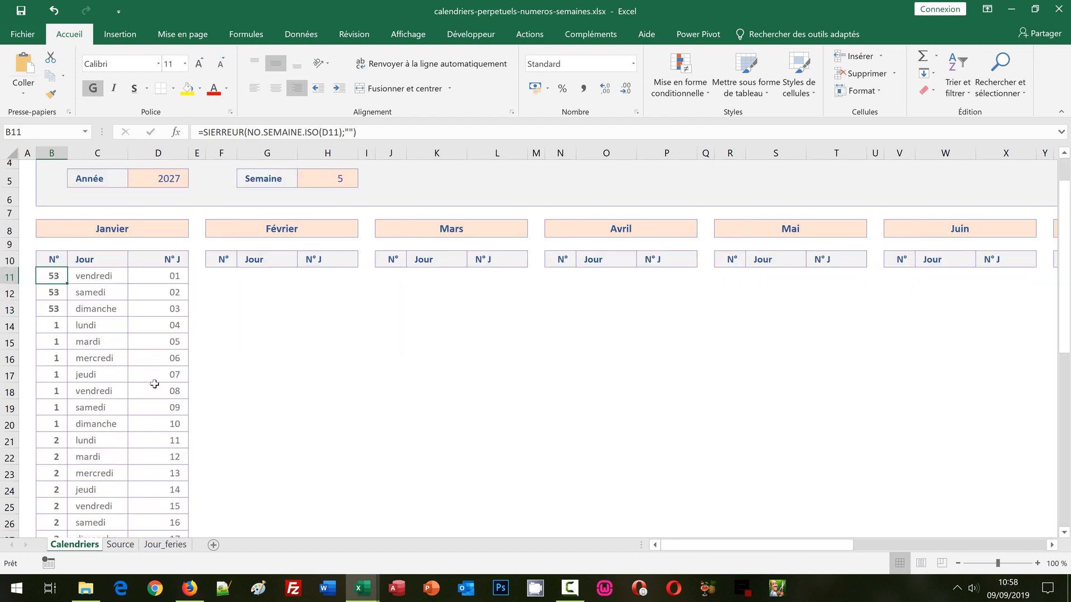
pyautogui.scroll(-7, 157, 393)
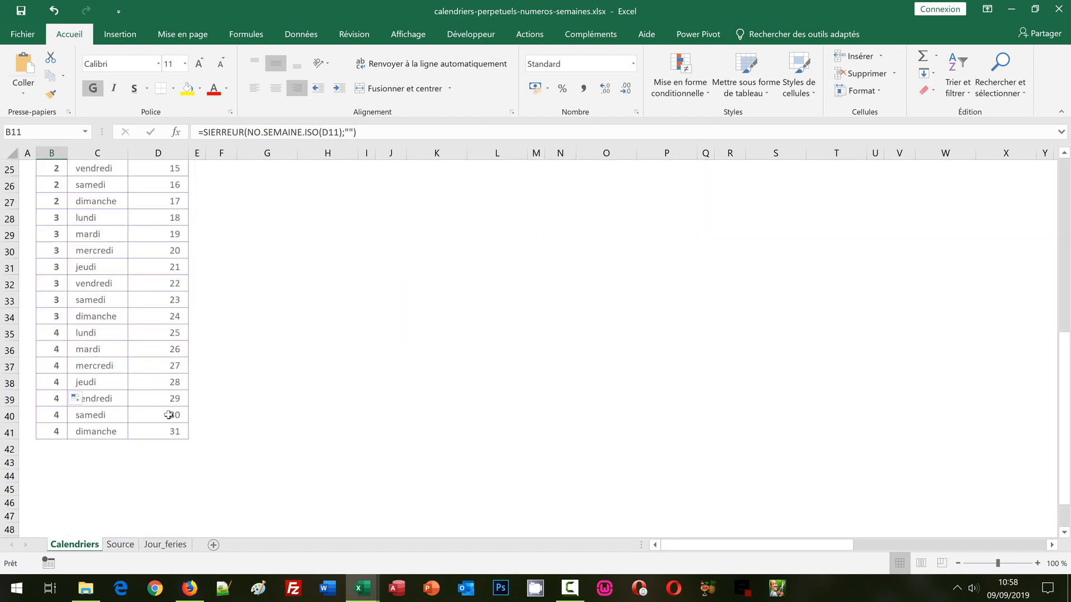
pyautogui.scroll(-1, 167, 407)
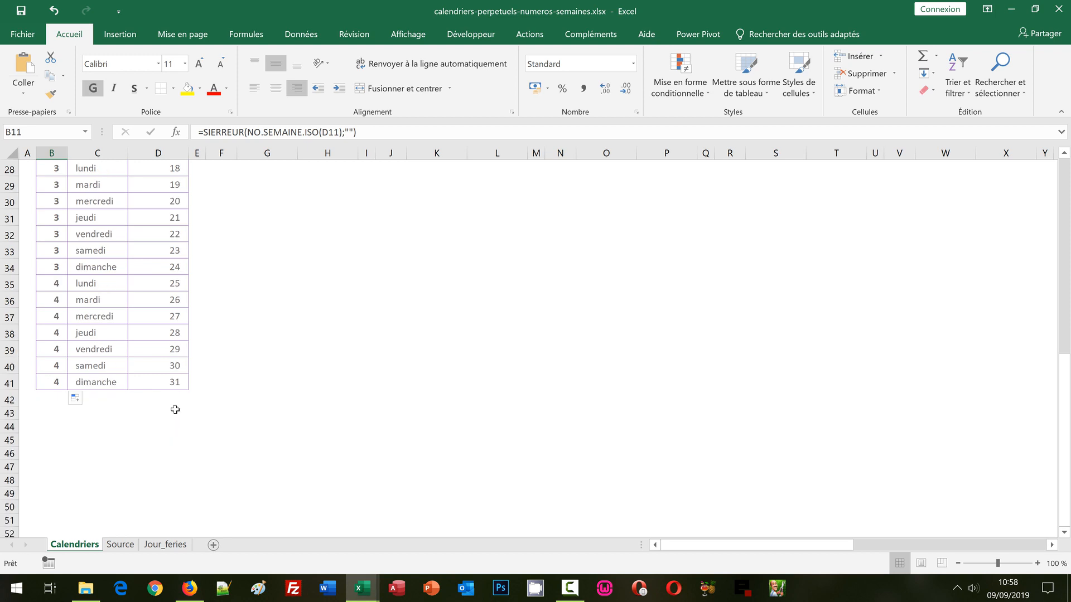
pyautogui.keyDown('shift'); pyautogui.click(173, 381); pyautogui.keyUp('shift')
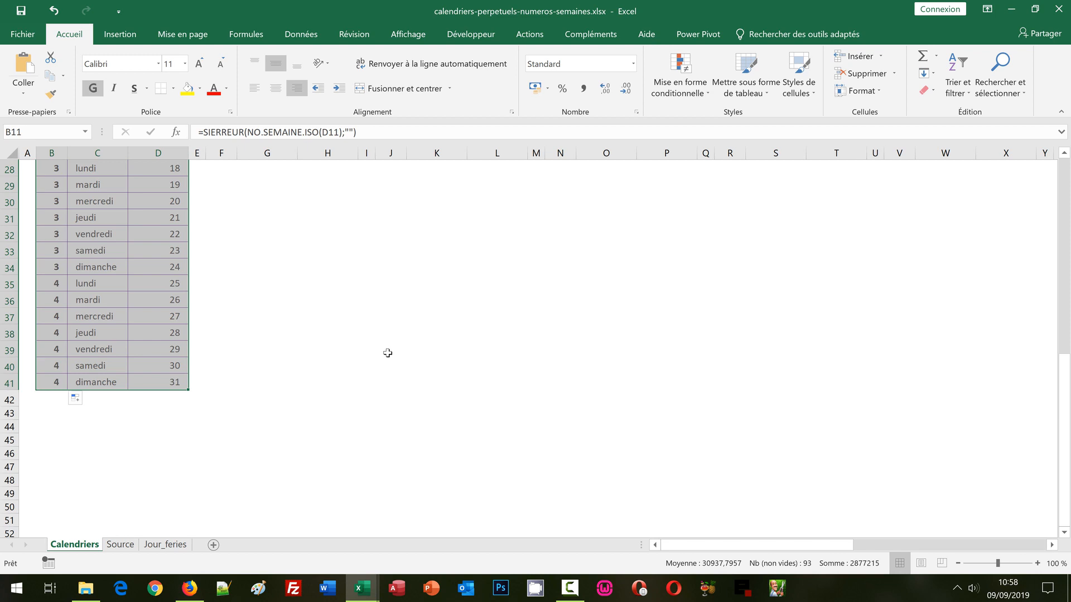
pyautogui.scroll(6, 388, 353)
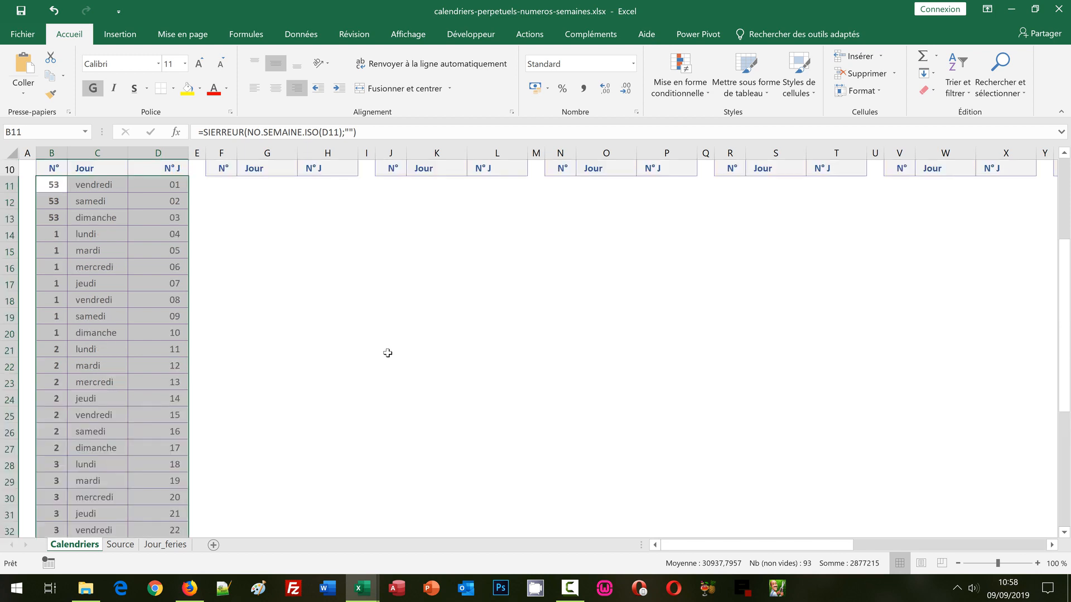
pyautogui.scroll(3, 387, 353)
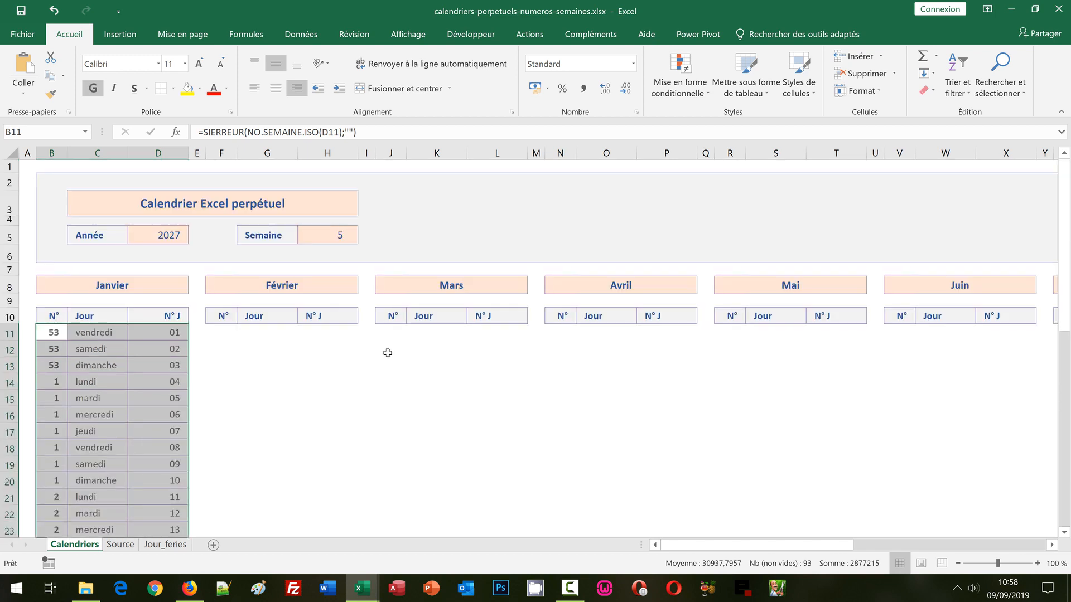
pyautogui.hotkey('ctrl', 'c')
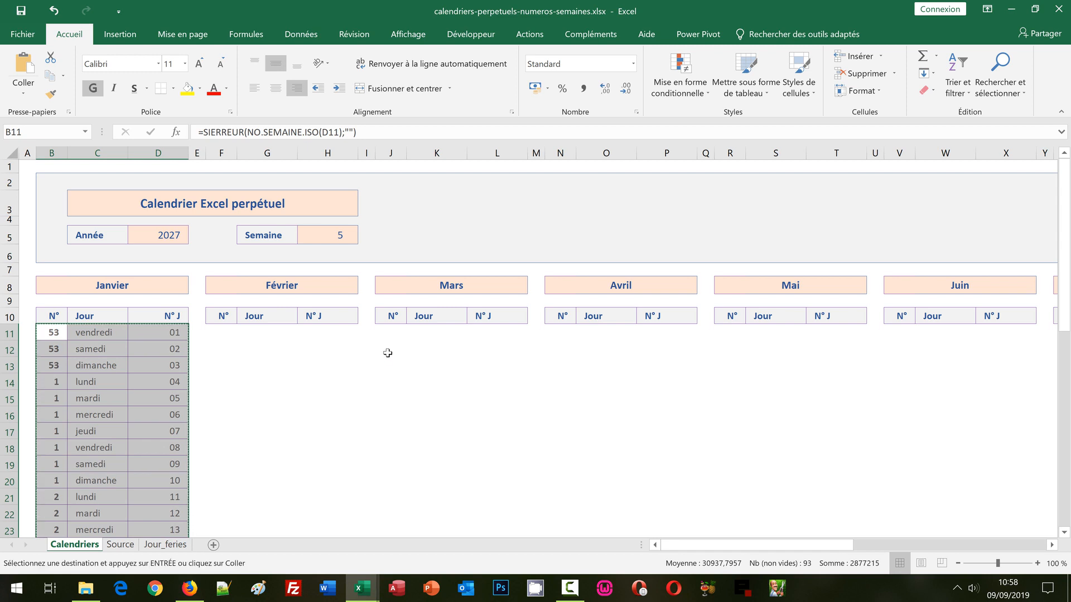
pyautogui.click(222, 330)
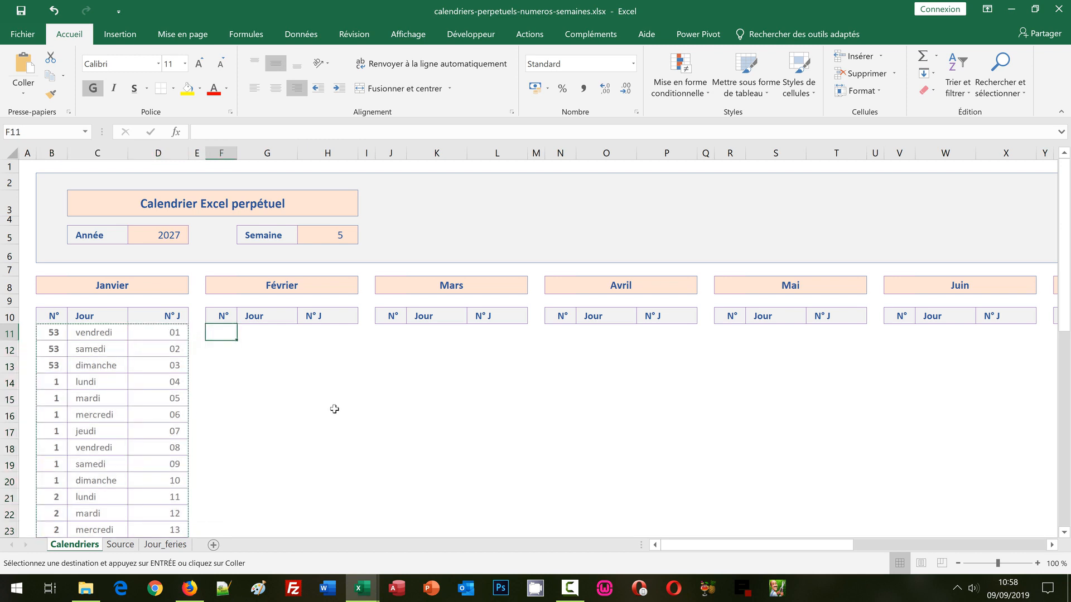
pyautogui.hotkey('ctrl', 'v')
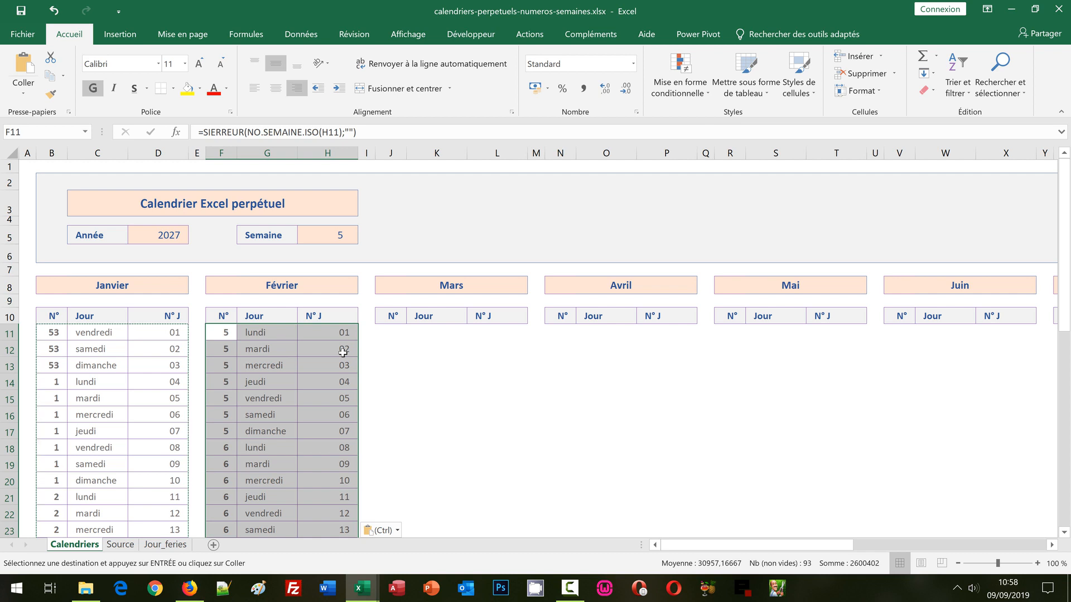
# Step: Paste the copied Janvier block under Mars starting at J11 and under Avril starting at N11
pyautogui.scroll(-2, 339, 379)
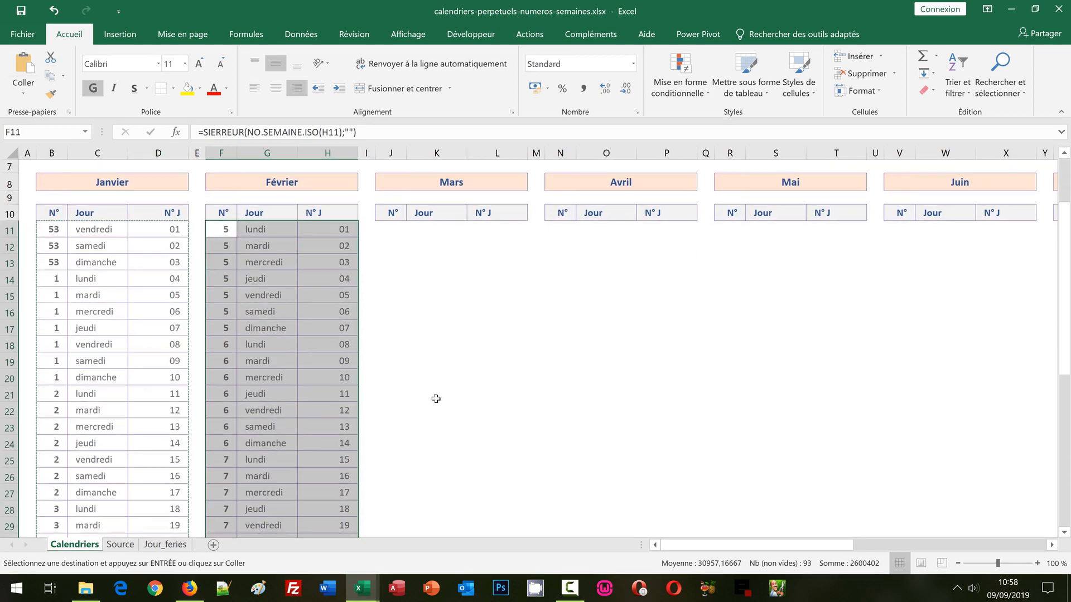
pyautogui.scroll(-10, 437, 399)
pyautogui.scroll(1, 437, 399)
pyautogui.hotkey('ctrl', 'v')
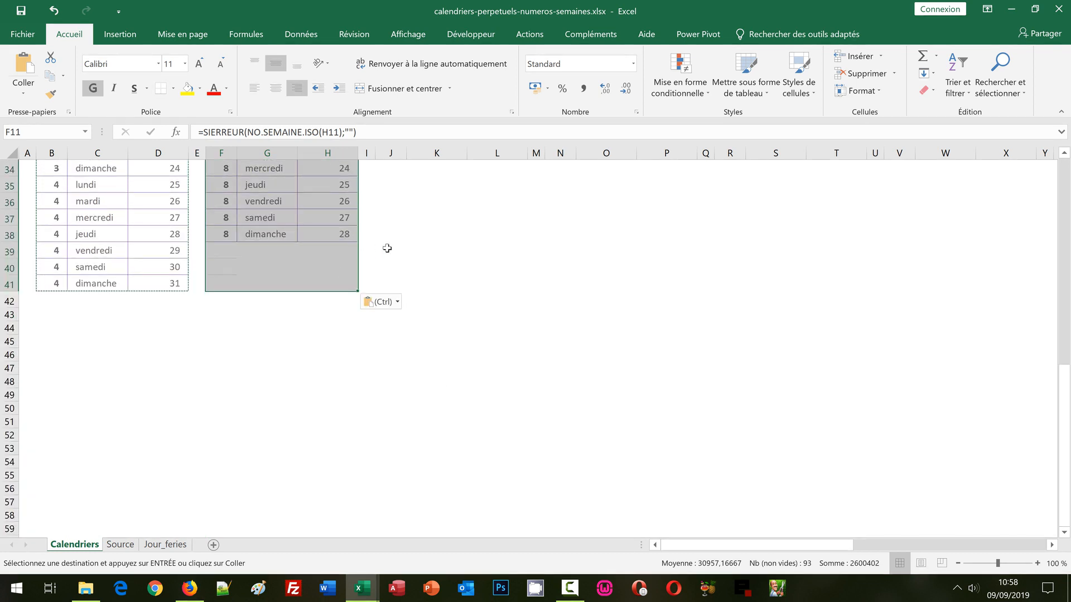
pyautogui.scroll(11, 390, 249)
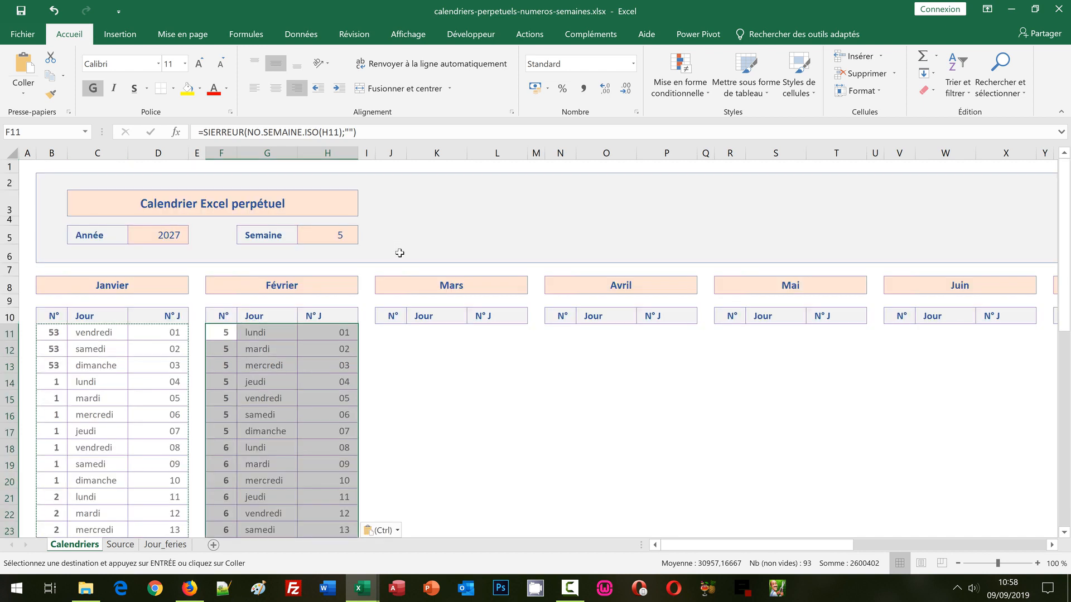
pyautogui.click(394, 331)
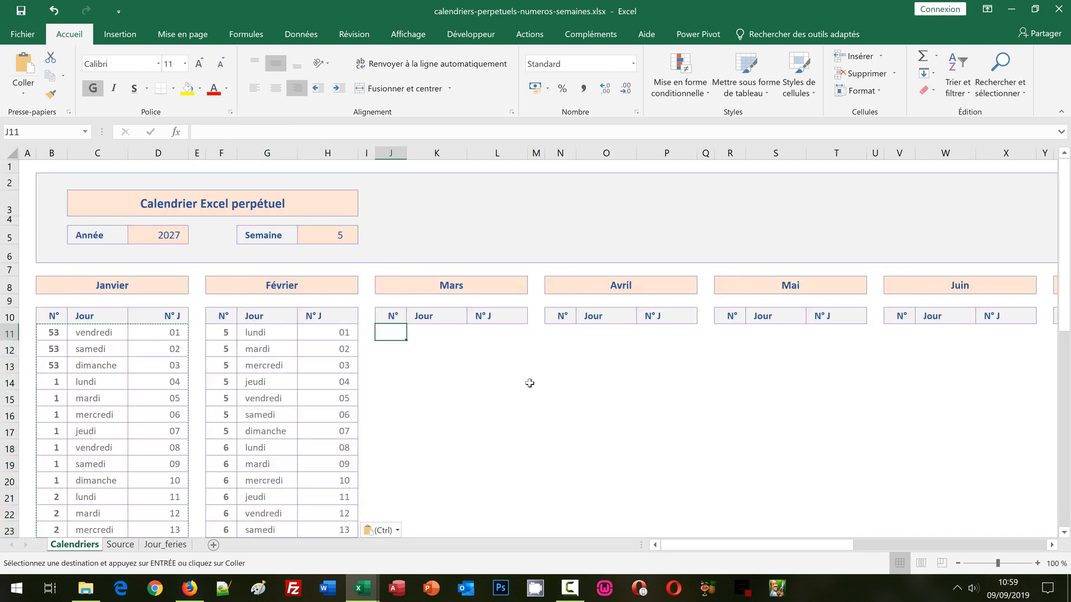
pyautogui.hotkey('ctrl', 'v')
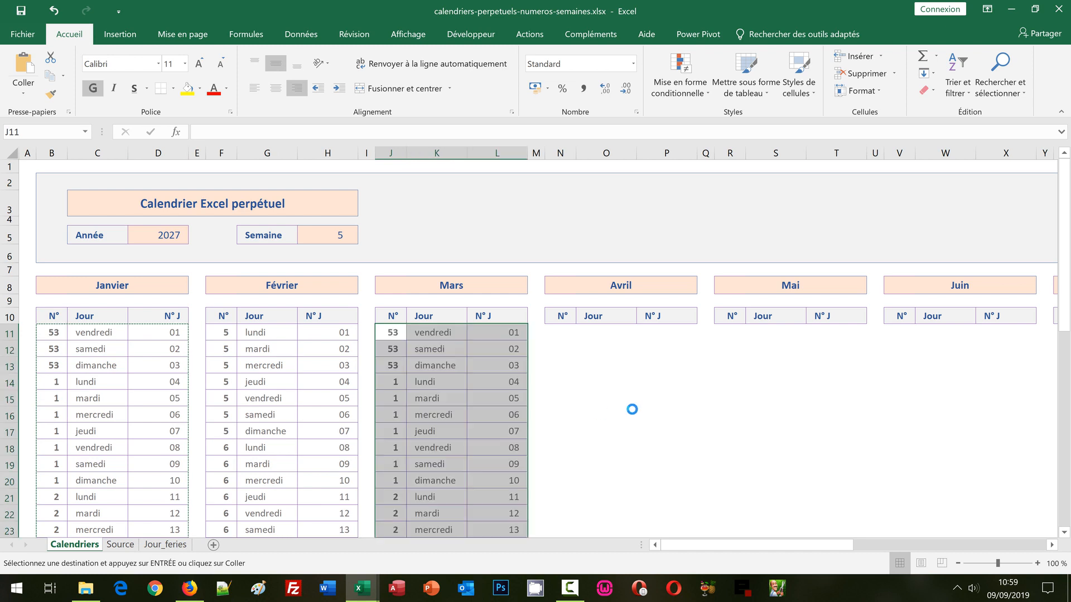
pyautogui.click(562, 331)
pyautogui.hotkey('ctrl', 'v')
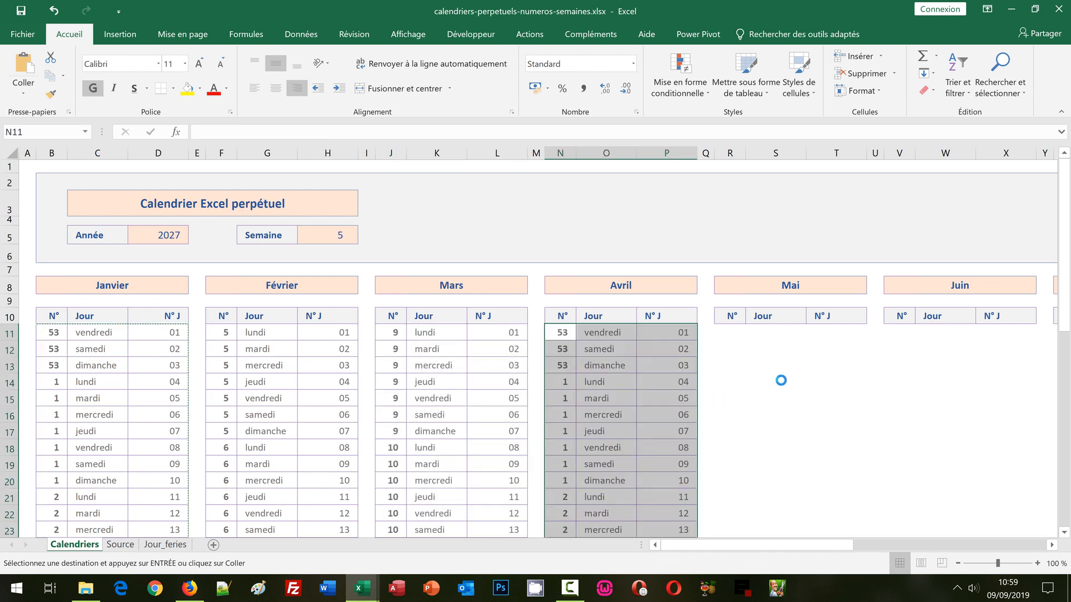
# Step: Paste the copied Janvier block under Mai starting at R11 and under Juin starting at V11
pyautogui.click(732, 332)
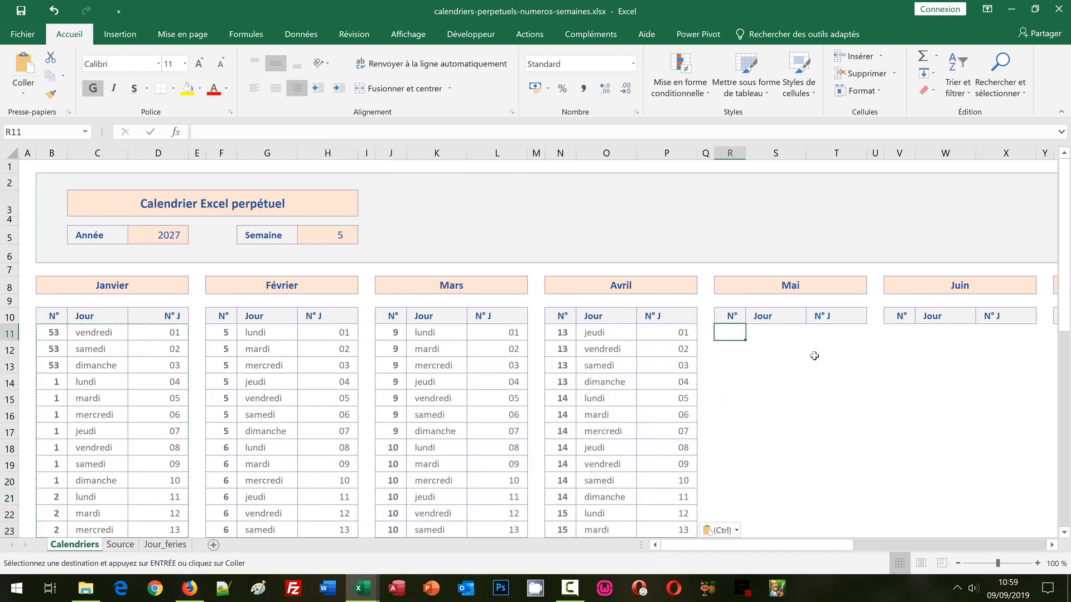
pyautogui.hotkey('ctrl', 'v')
pyautogui.click(897, 332)
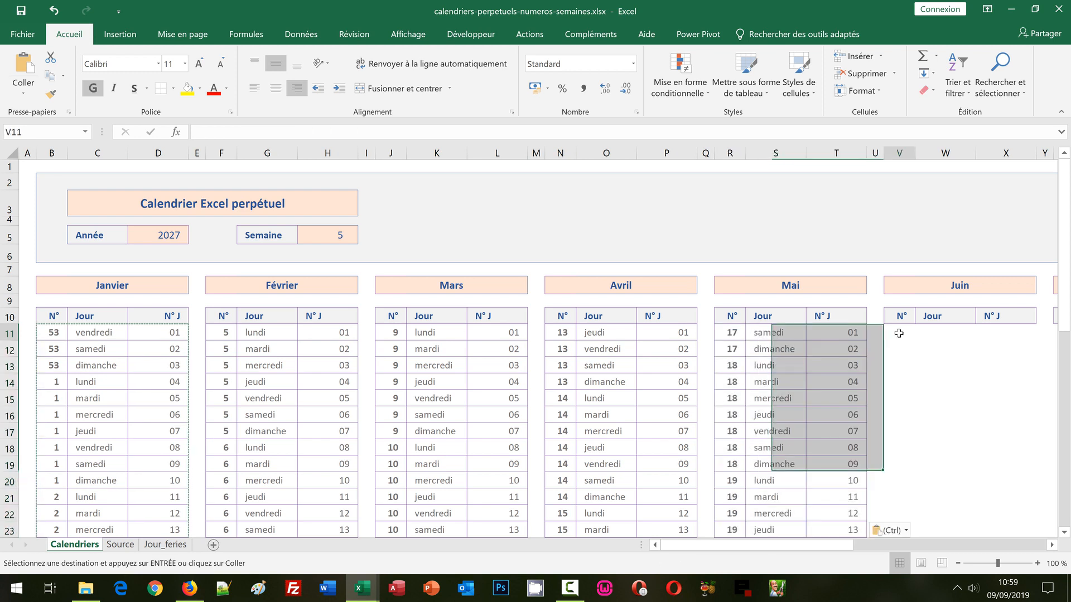
pyautogui.hotkey('ctrl', 'v')
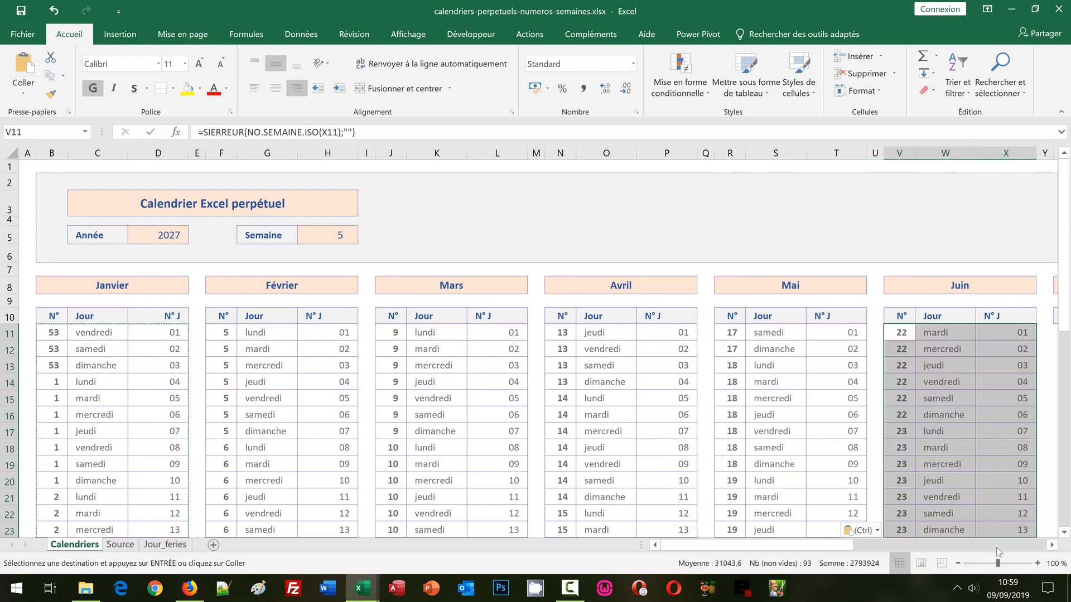
# Step: Paste the copied Janvier block under Juillet at Z11, Août at AD11 and Septembre at AH11
pyautogui.click(997, 548)
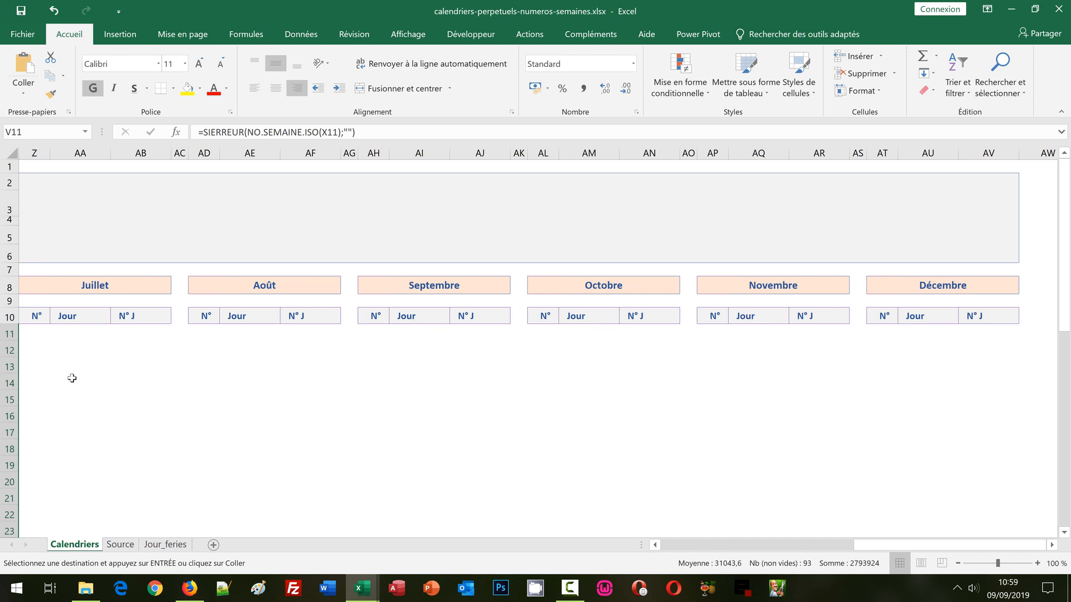
pyautogui.click(29, 332)
pyautogui.hotkey('ctrl', 'v')
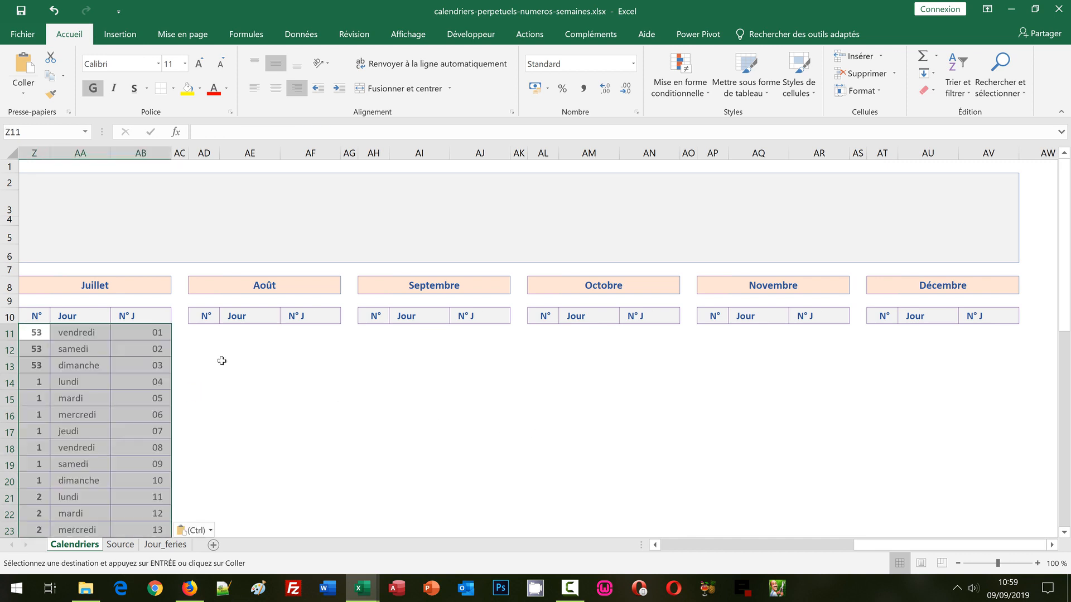
pyautogui.click(205, 333)
pyautogui.hotkey('ctrl', 'v')
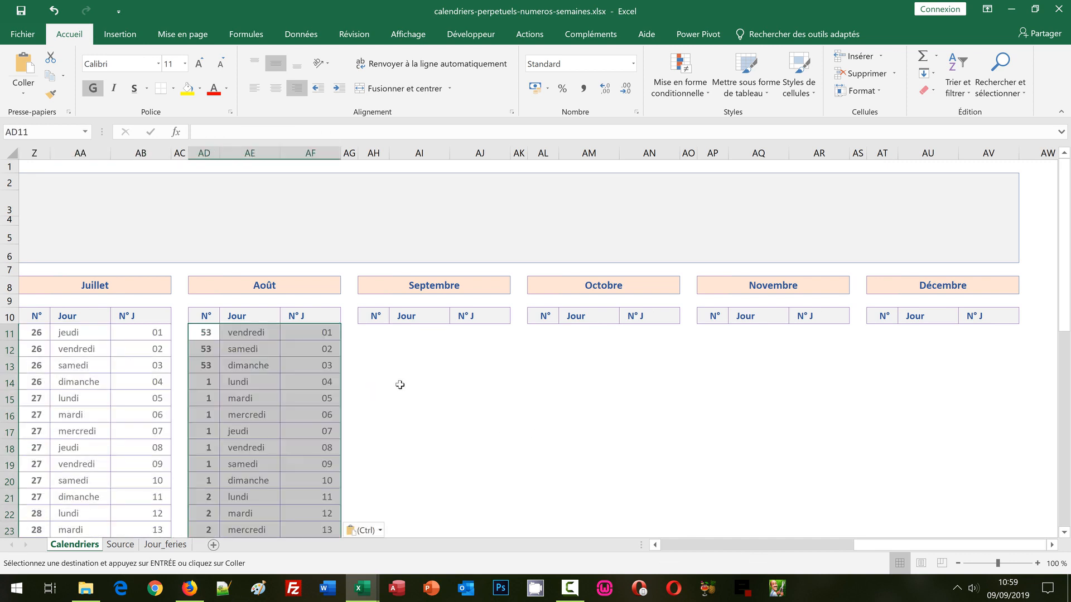
pyautogui.click(371, 333)
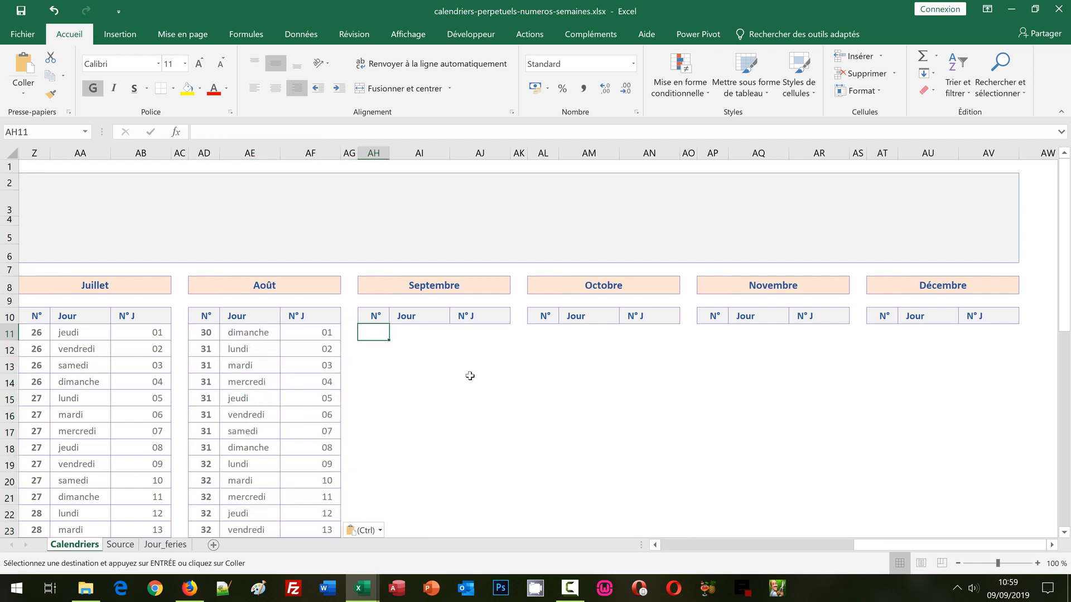
pyautogui.hotkey('ctrl', 'v')
# Step: Paste the copied Janvier block under Octobre at AL11, Novembre at AP11 and Décembre at AT11, and check the month ends
pyautogui.click(544, 332)
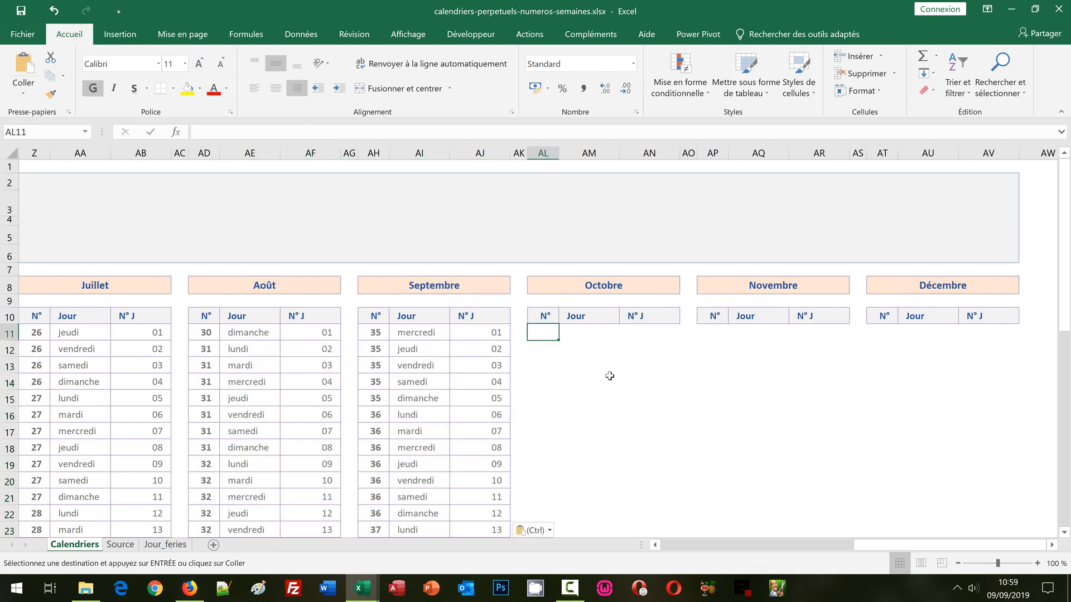
pyautogui.hotkey('ctrl', 'v')
pyautogui.click(711, 332)
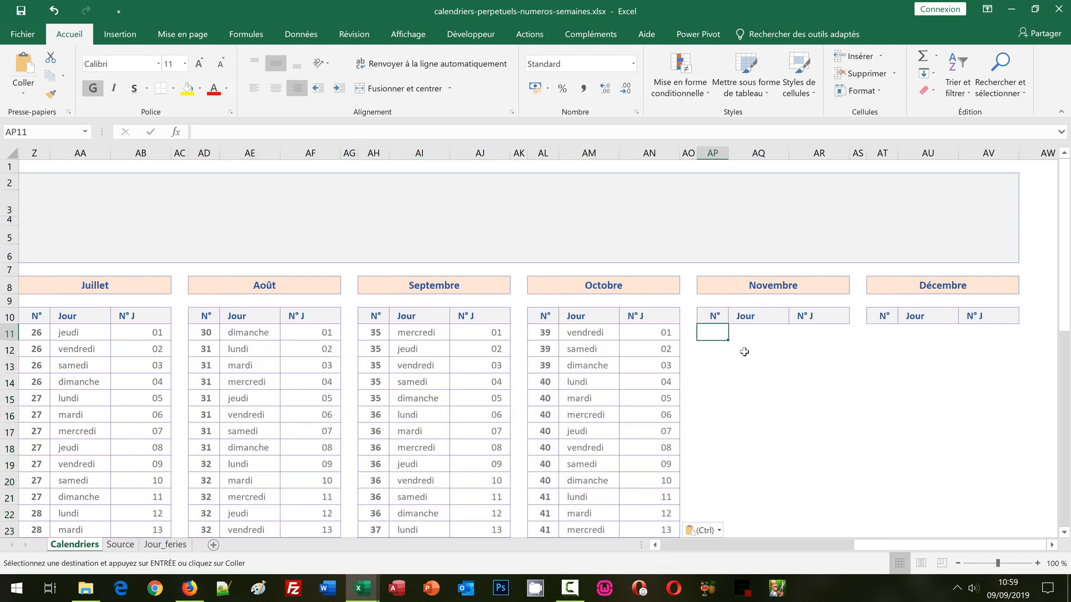
pyautogui.hotkey('ctrl', 'v')
pyautogui.click(884, 332)
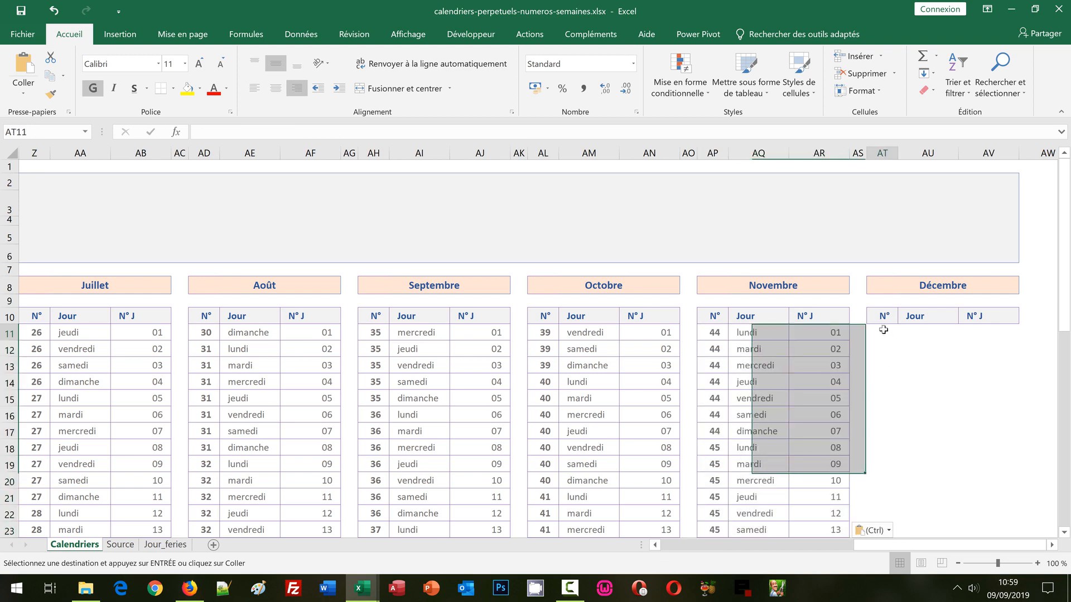
pyautogui.hotkey('ctrl', 'v')
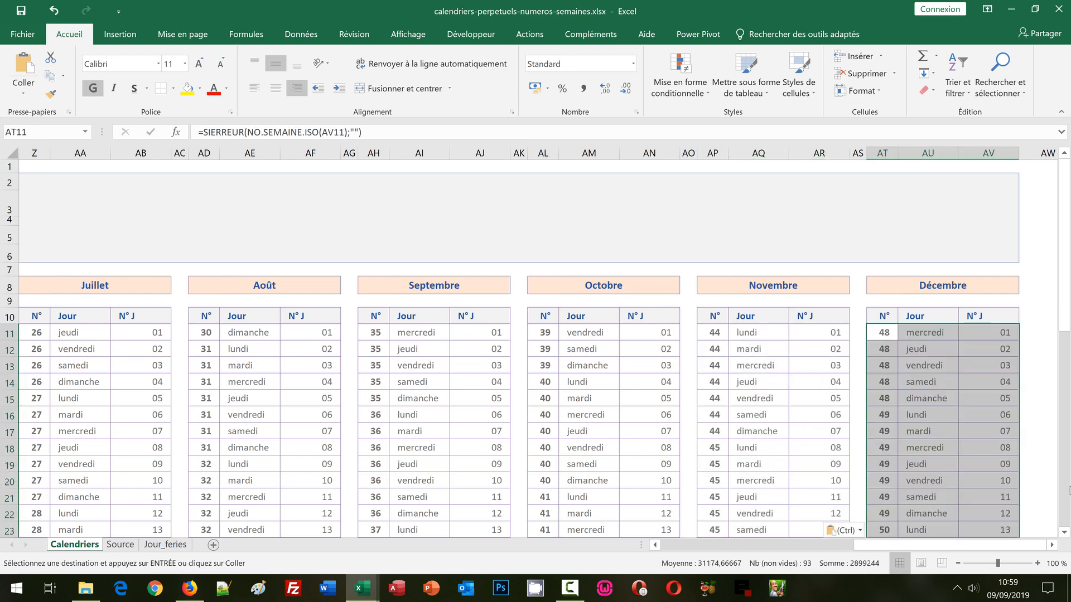
pyautogui.click(1063, 484)
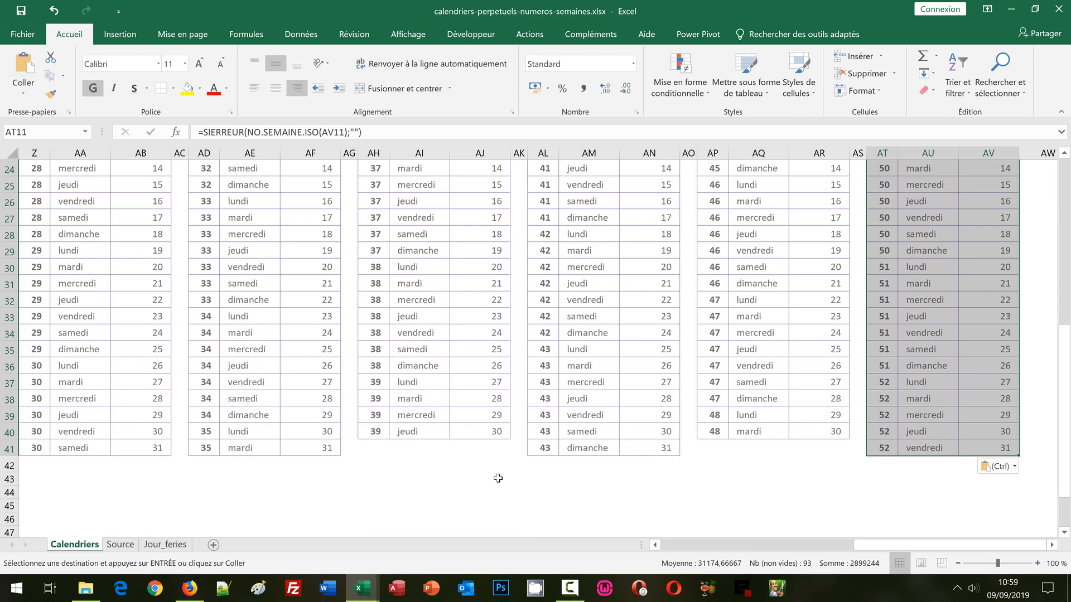
pyautogui.press('Escape')
# Step: Narrow the N° J columns of all twelve months together, from D to AV, so they closely fit the two-digit day numbers
pyautogui.hotkey('ctrl', 'Home')
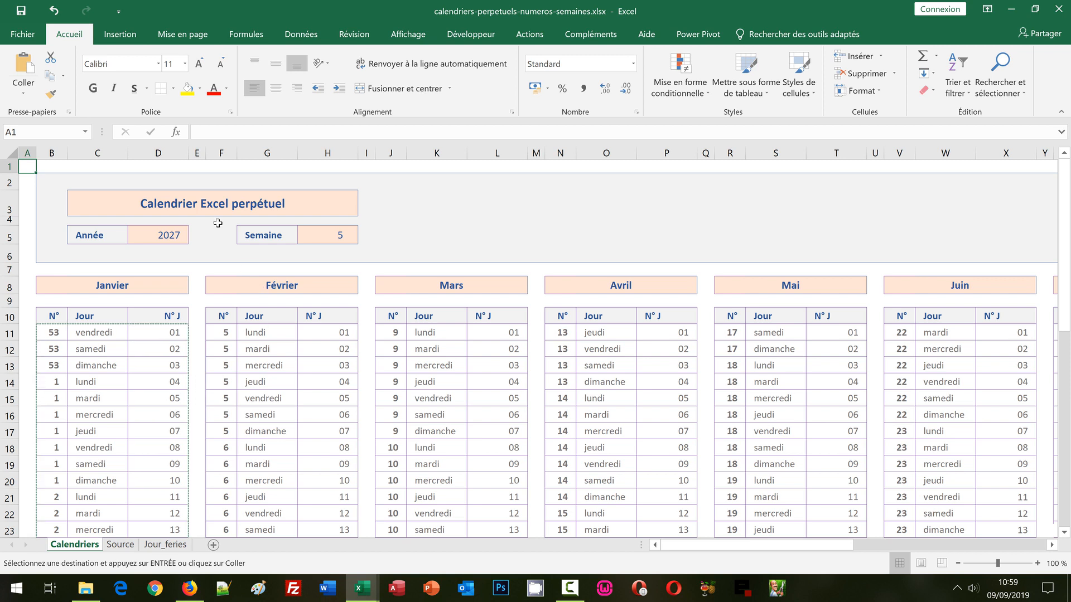
pyautogui.click(158, 152)
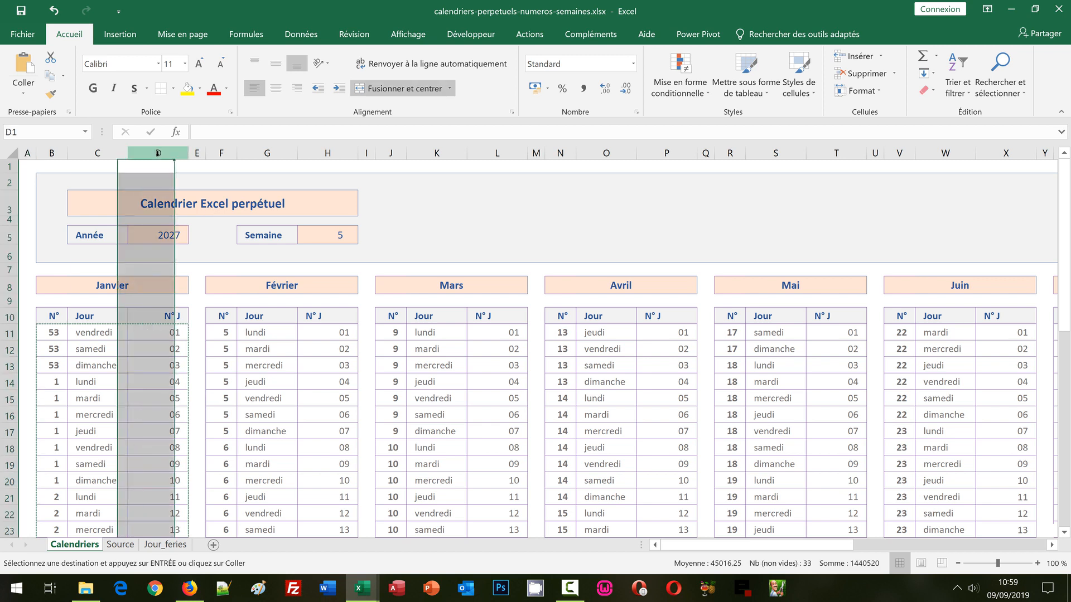
pyautogui.keyDown('ctrl'); pyautogui.click(328, 153); pyautogui.keyUp('ctrl')
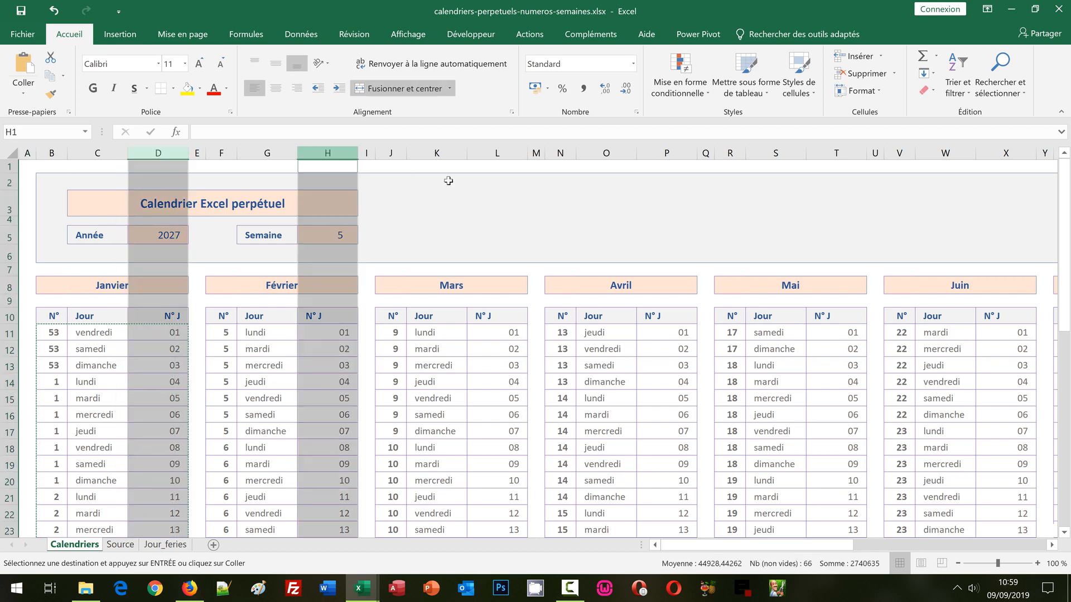
pyautogui.keyDown('ctrl'); pyautogui.click(497, 153); pyautogui.keyUp('ctrl')
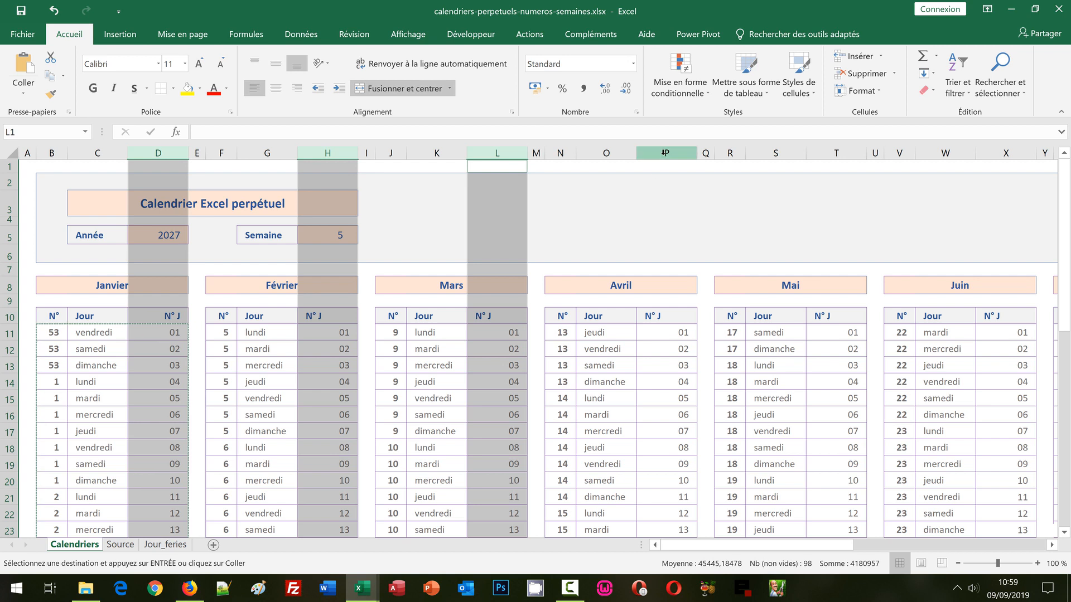
pyautogui.keyDown('ctrl'); pyautogui.click(666, 153); pyautogui.keyUp('ctrl')
pyautogui.keyDown('ctrl'); pyautogui.click(836, 153); pyautogui.keyUp('ctrl')
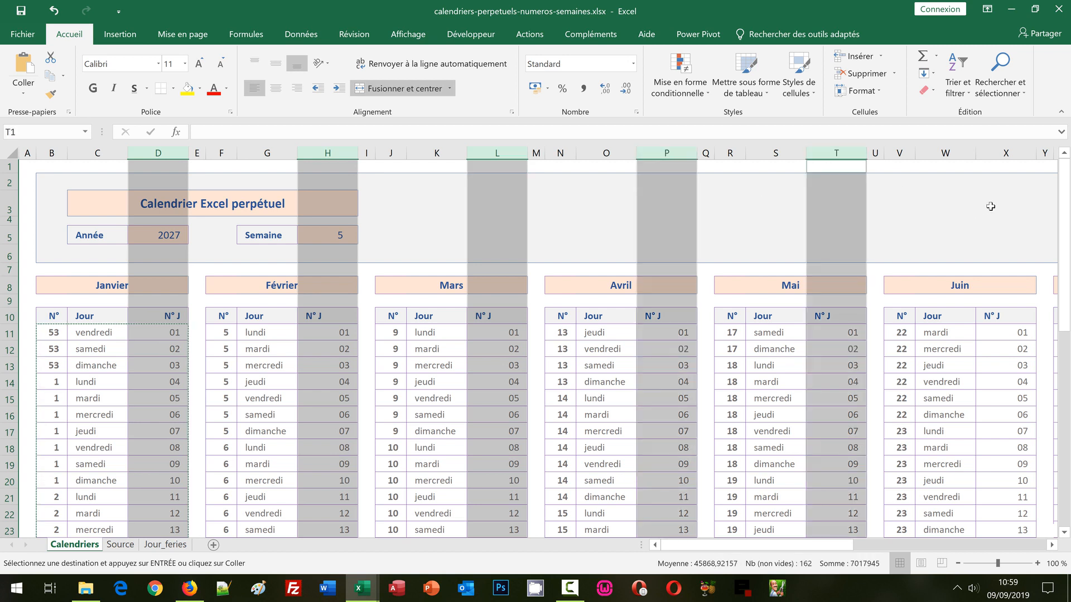
pyautogui.keyDown('ctrl'); pyautogui.click(1005, 153); pyautogui.keyUp('ctrl')
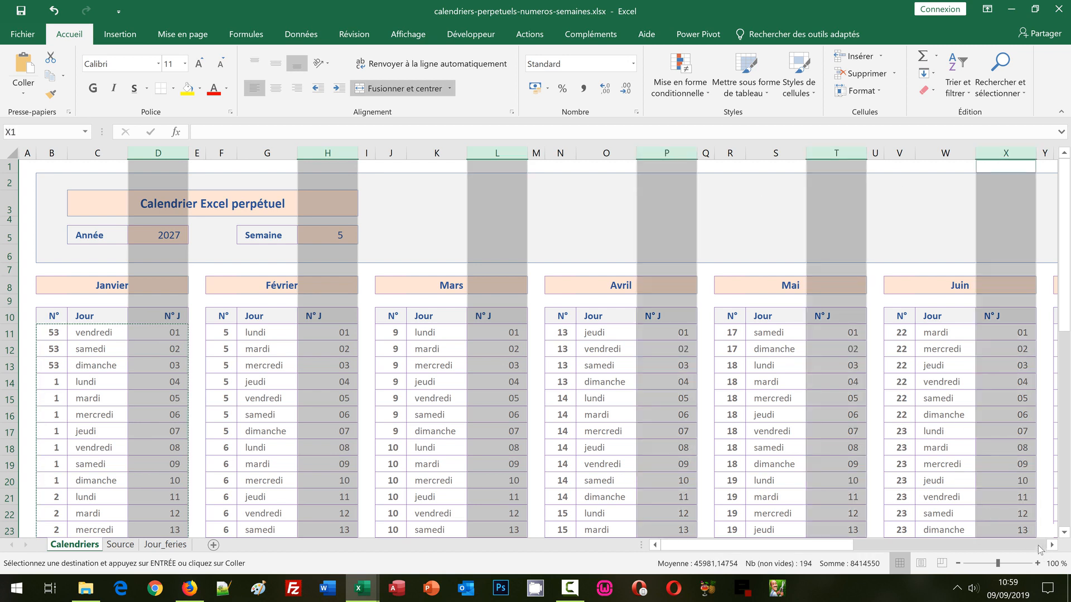
pyautogui.click(1037, 548)
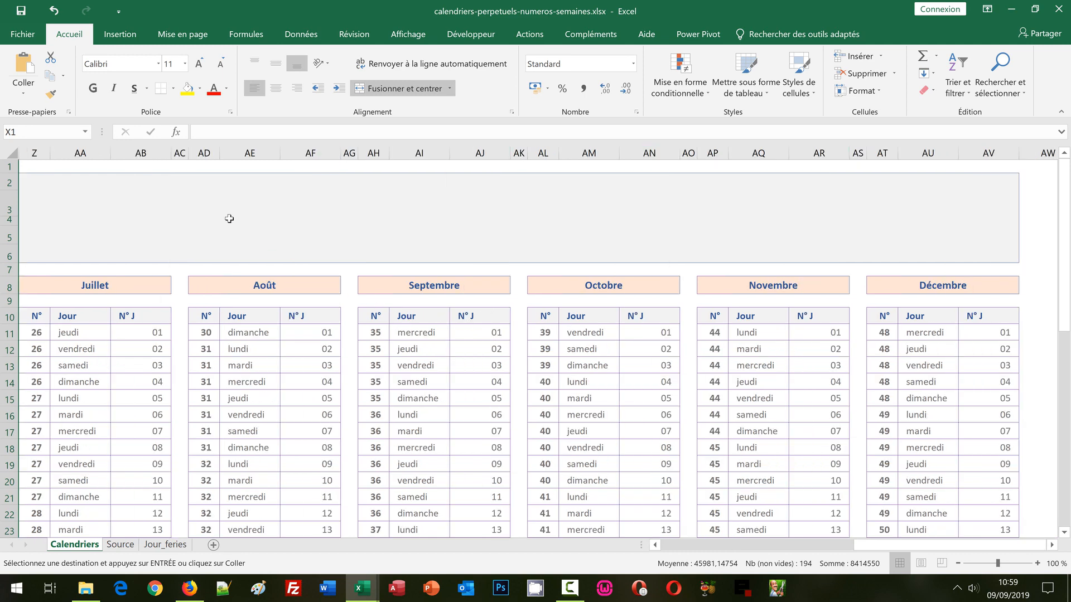
pyautogui.keyDown('ctrl'); pyautogui.click(138, 151); pyautogui.keyUp('ctrl')
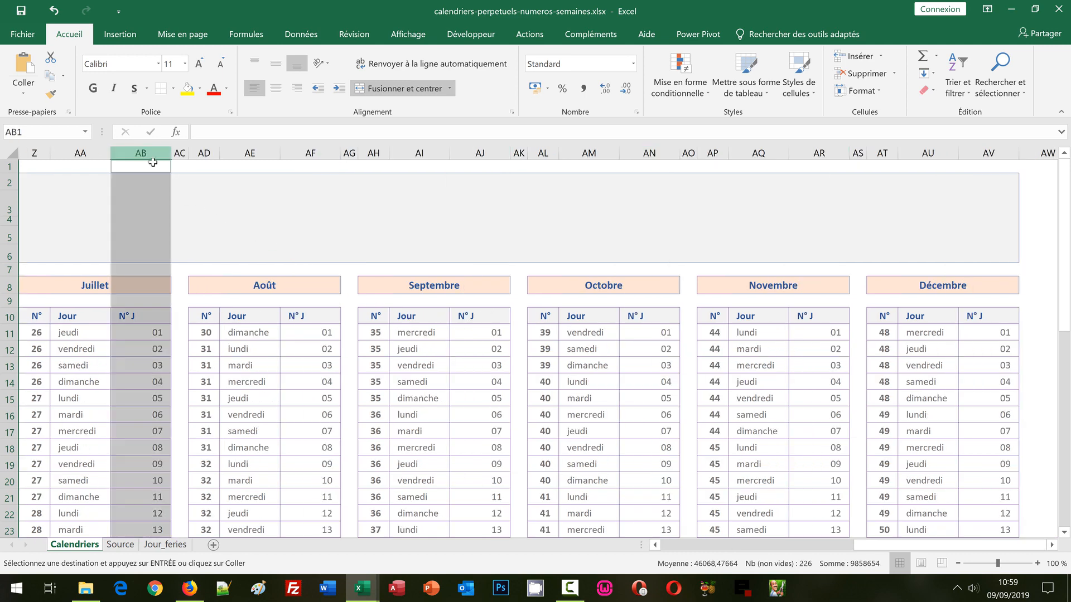
pyautogui.keyDown('ctrl'); pyautogui.click(318, 152); pyautogui.keyUp('ctrl')
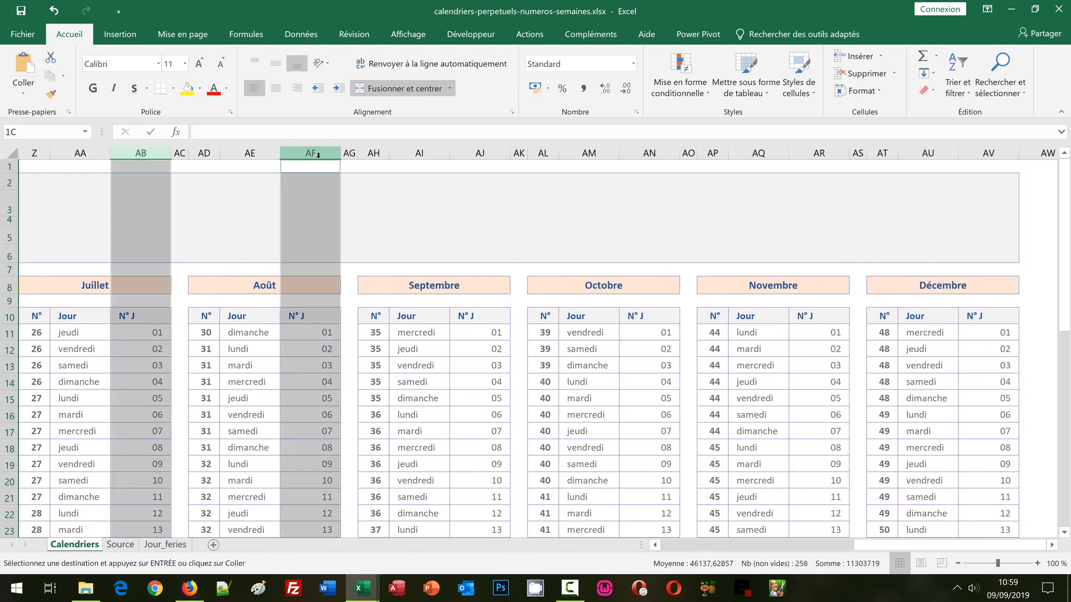
pyautogui.keyDown('ctrl'); pyautogui.click(482, 153); pyautogui.keyUp('ctrl')
pyautogui.keyDown('ctrl'); pyautogui.click(656, 153); pyautogui.keyUp('ctrl')
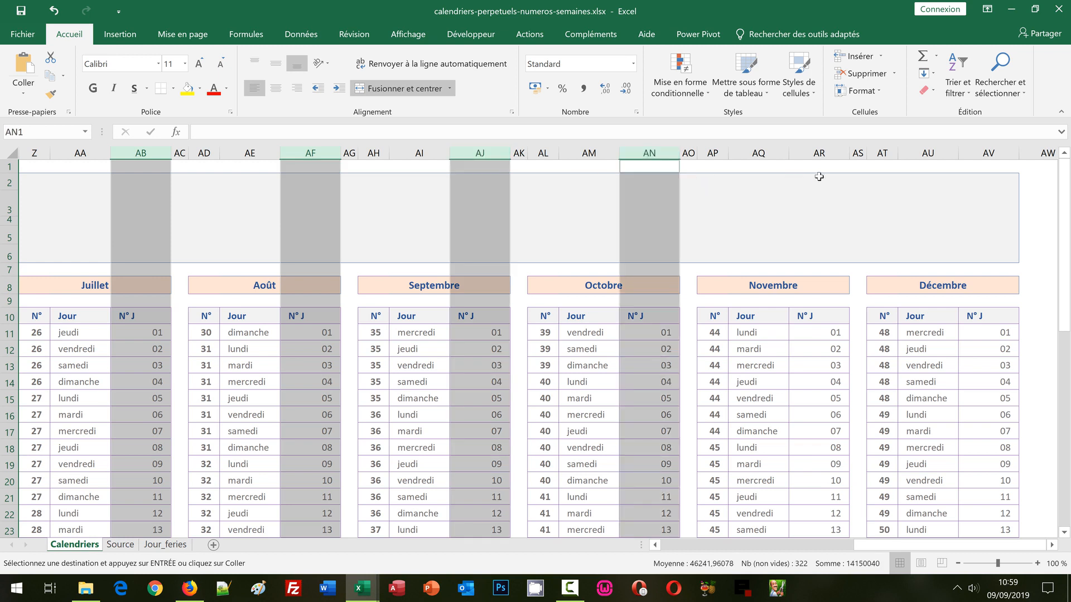
pyautogui.keyDown('ctrl'); pyautogui.click(820, 153); pyautogui.keyUp('ctrl')
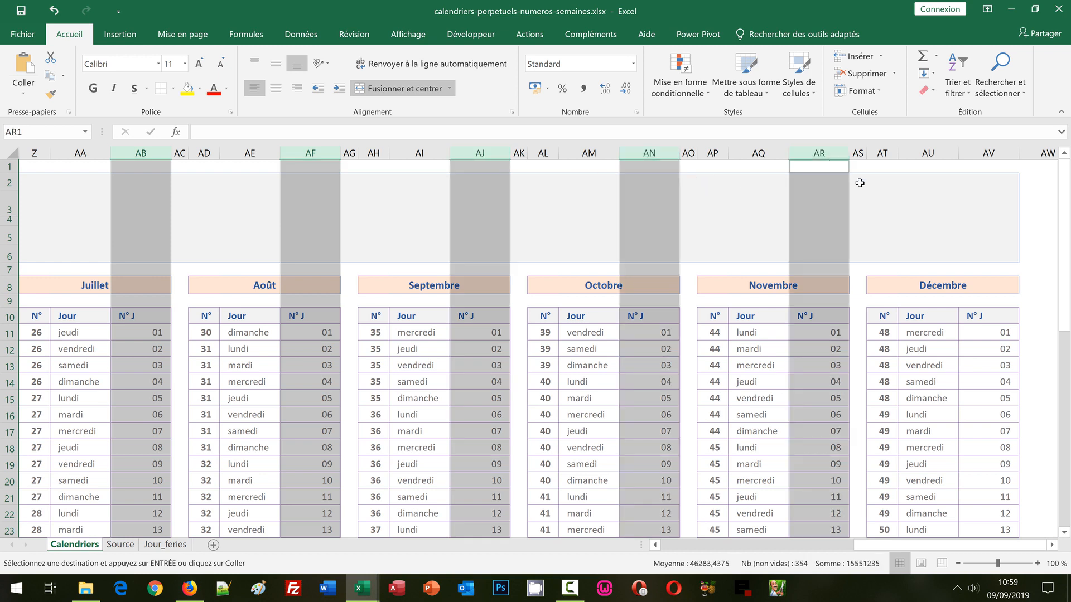
pyautogui.keyDown('ctrl'); pyautogui.click(984, 154); pyautogui.keyUp('ctrl')
pyautogui.moveTo(1019, 153); pyautogui.dragTo(995, 153)
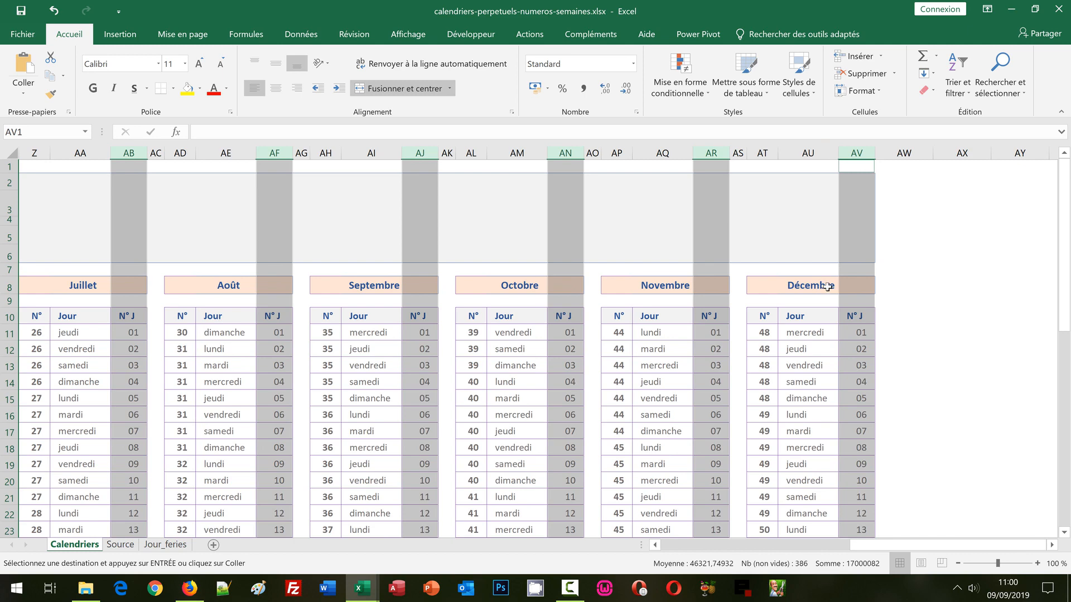
pyautogui.hotkey('ctrl', 'Home')
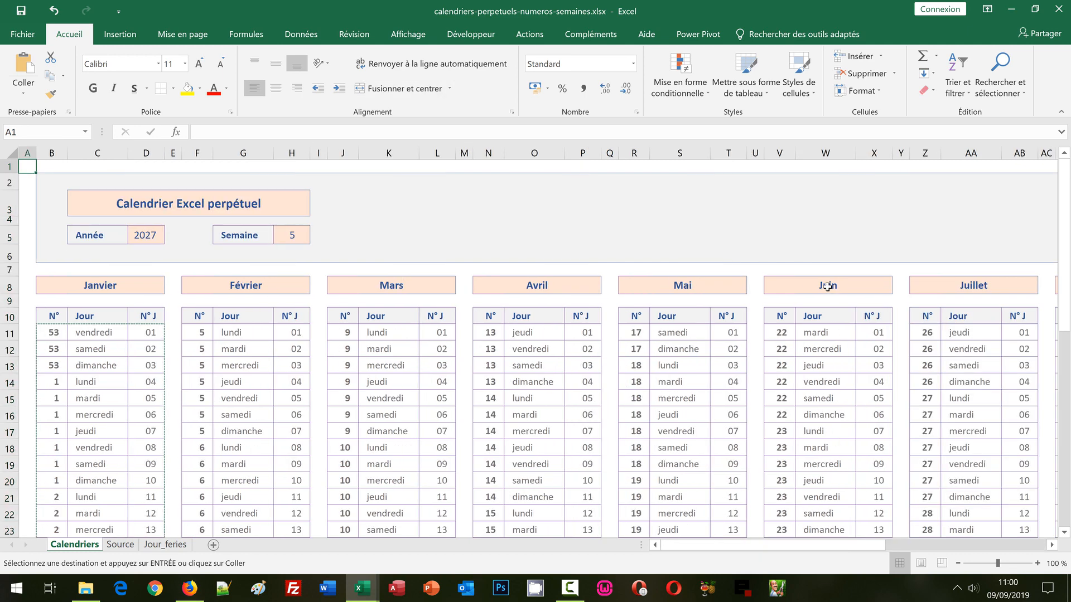
# Step: Start a new formula-based conditional formatting rule for the whole Janvier block, B11:D41
pyautogui.click(249, 351)
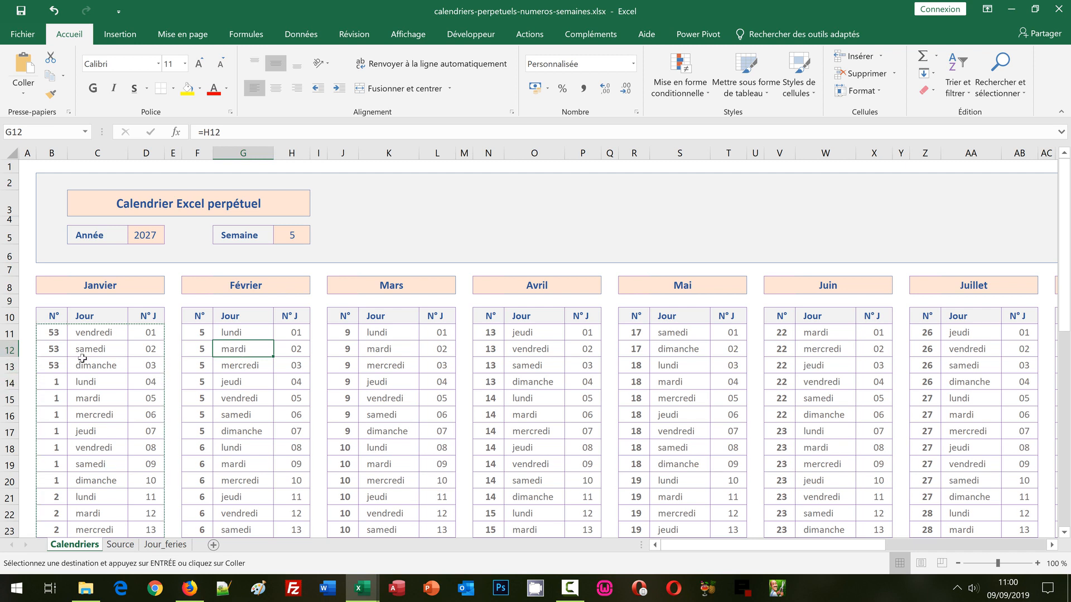
pyautogui.click(50, 332)
pyautogui.press('Escape')
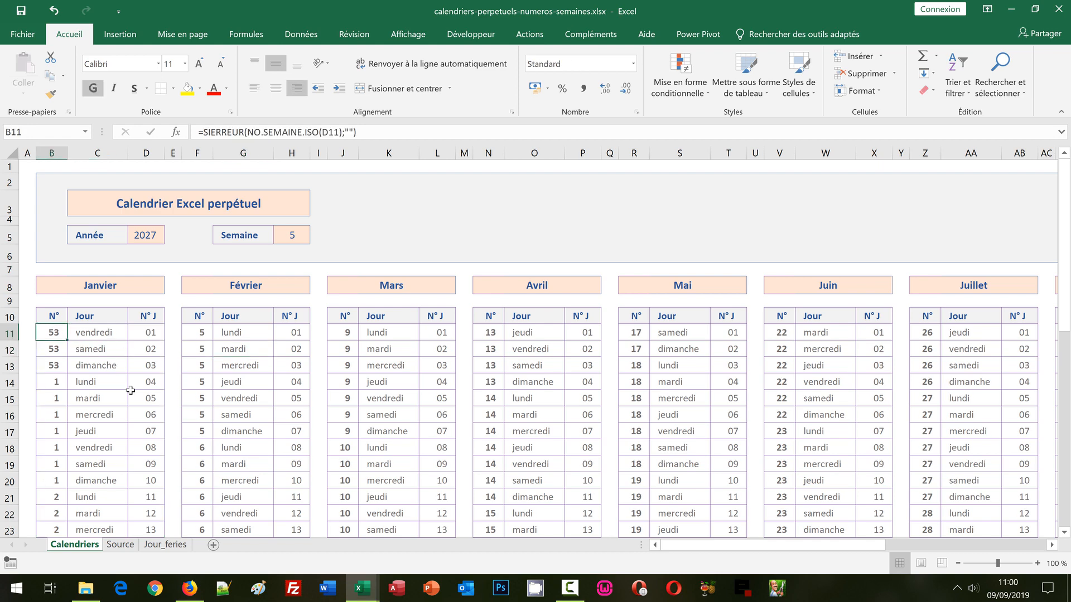
pyautogui.scroll(-4, 130, 390)
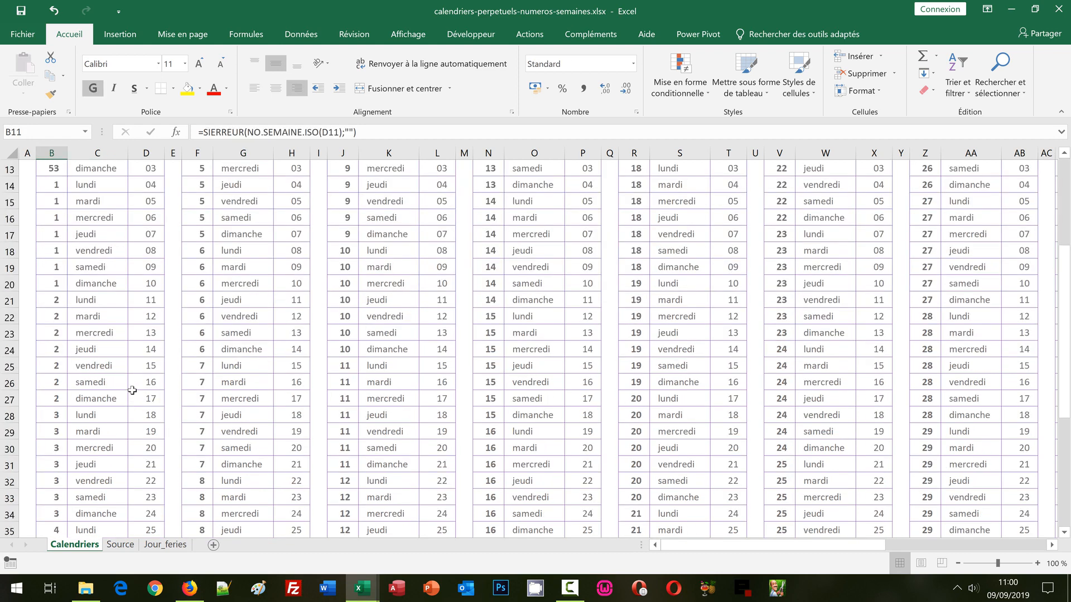
pyautogui.scroll(-2, 132, 391)
pyautogui.scroll(-2, 134, 391)
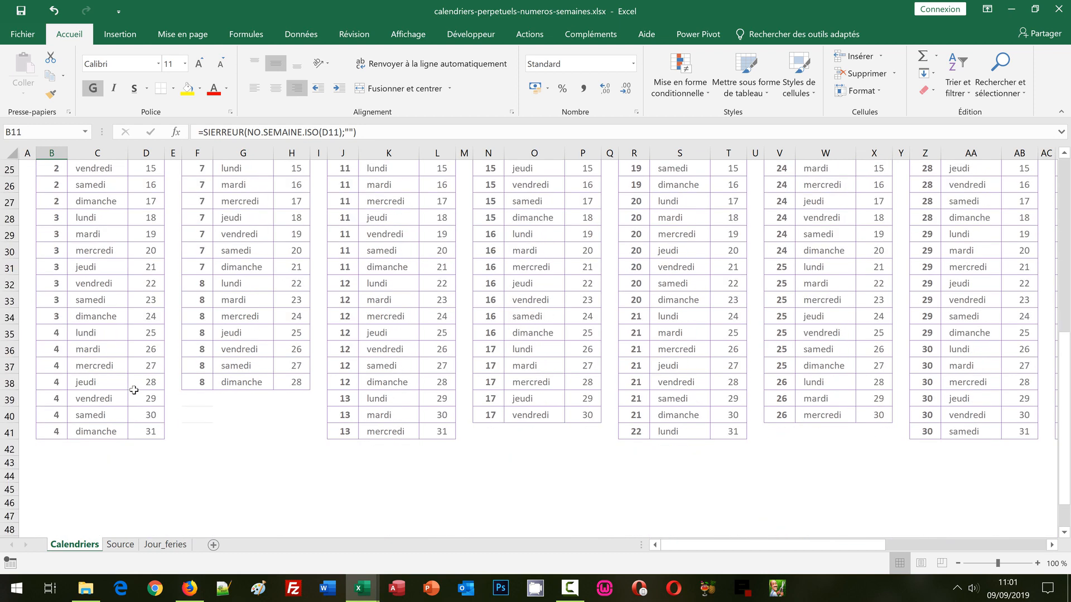
pyautogui.keyDown('shift'); pyautogui.click(145, 428); pyautogui.keyUp('shift')
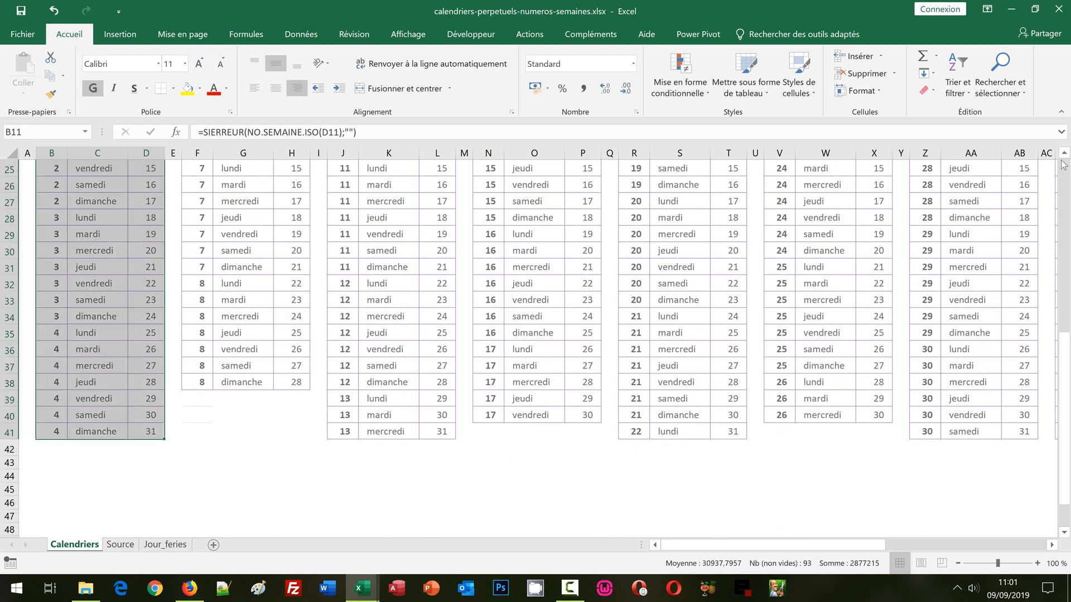
pyautogui.scroll(7, 1068, 175)
pyautogui.scroll(1, 1068, 176)
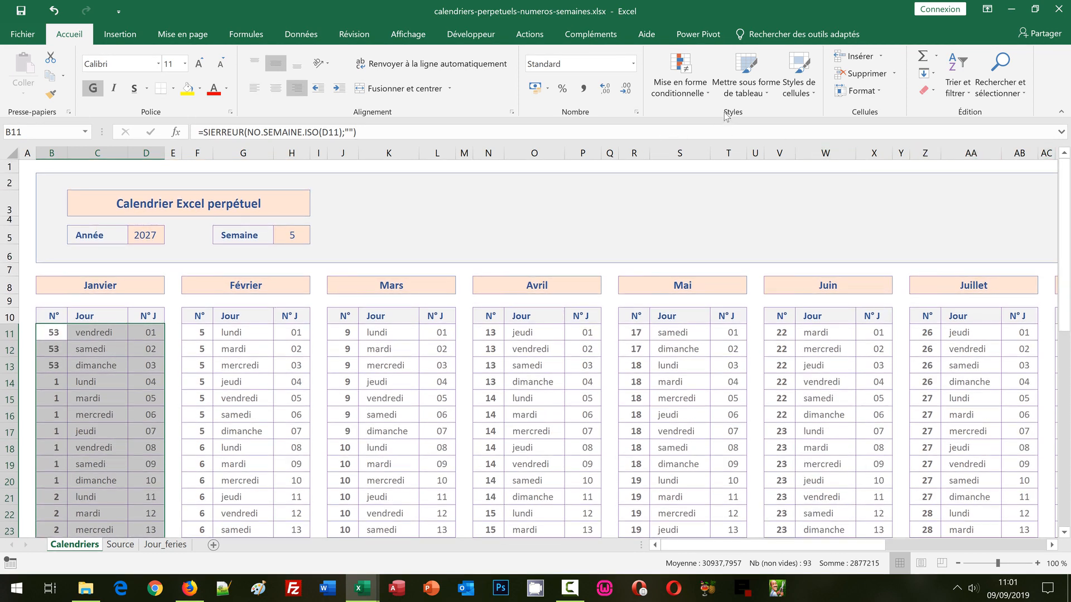
pyautogui.click(688, 89)
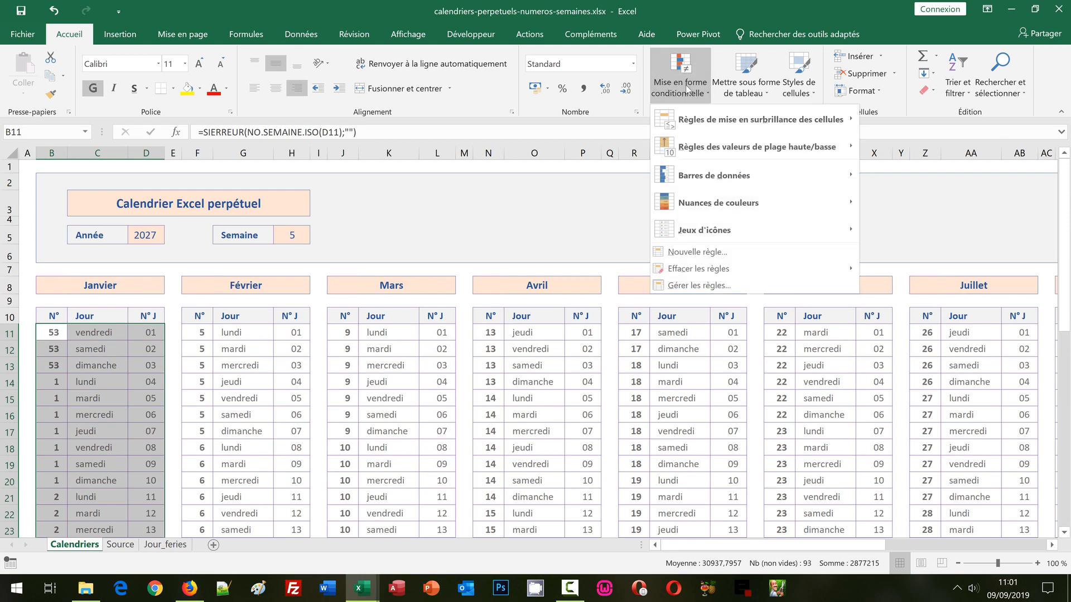
pyautogui.click(703, 254)
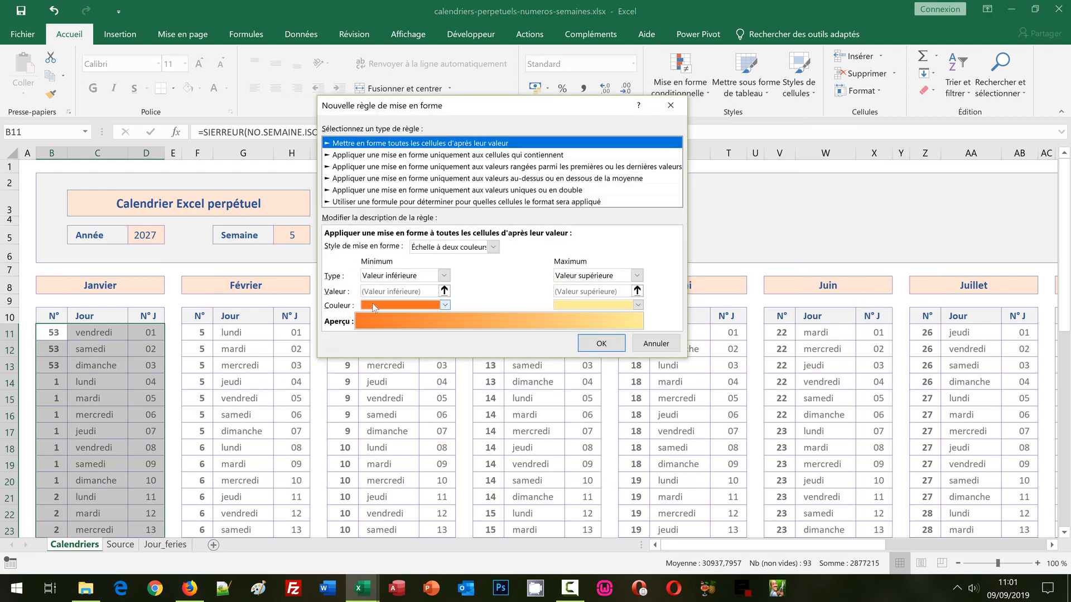
pyautogui.click(359, 201)
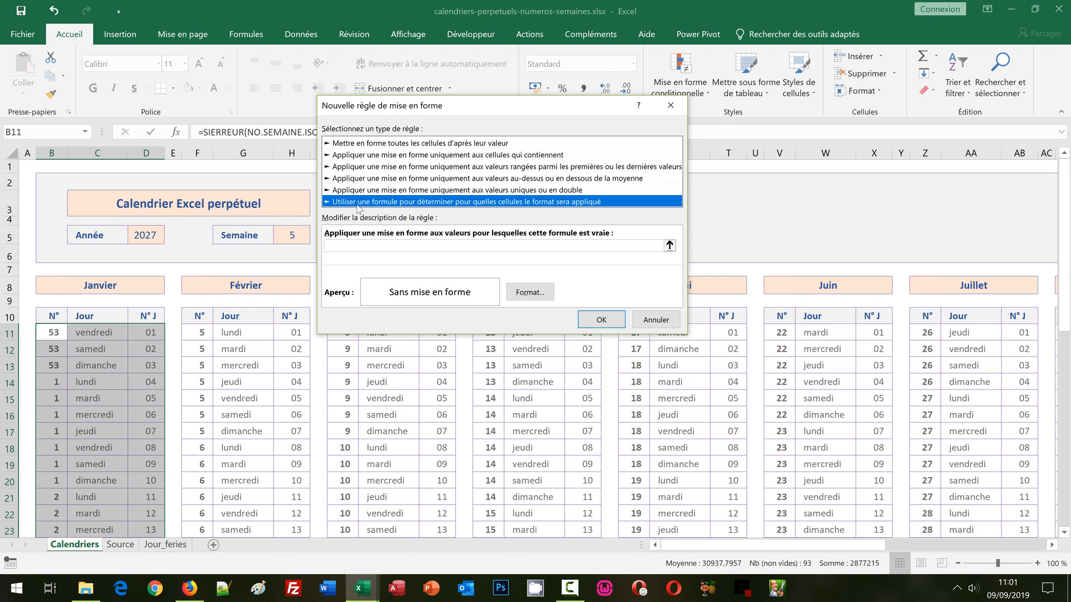
# Step: Enter the weekend rule's formula =OU(Joursem($D11;2)=6;Joursem($D11;2)=7)
pyautogui.click(347, 245)
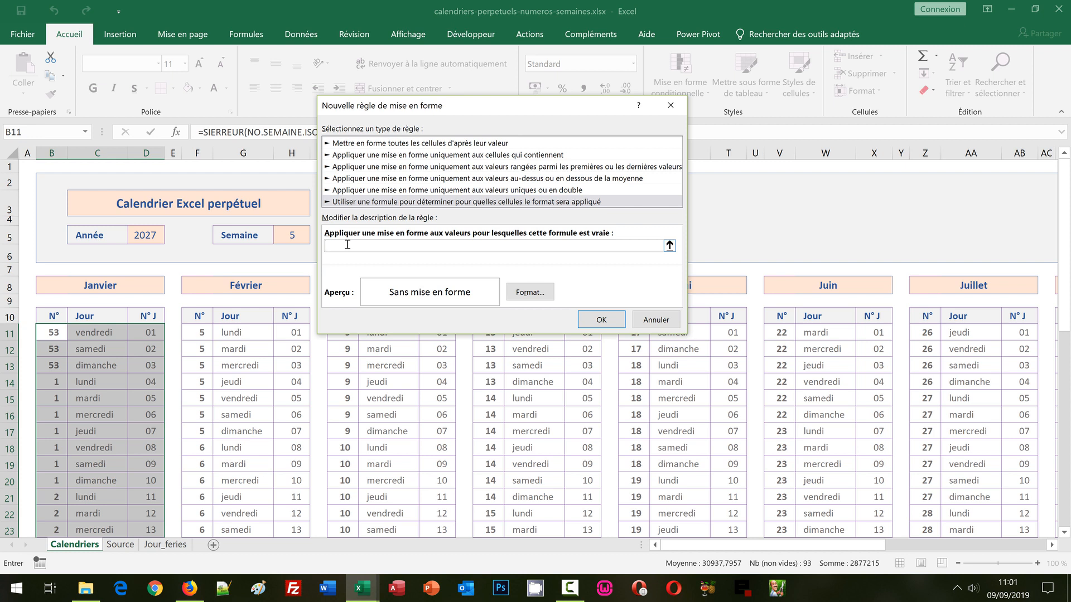
pyautogui.write('=')
pyautogui.write('OU(Joursem(')
pyautogui.click(145, 331)
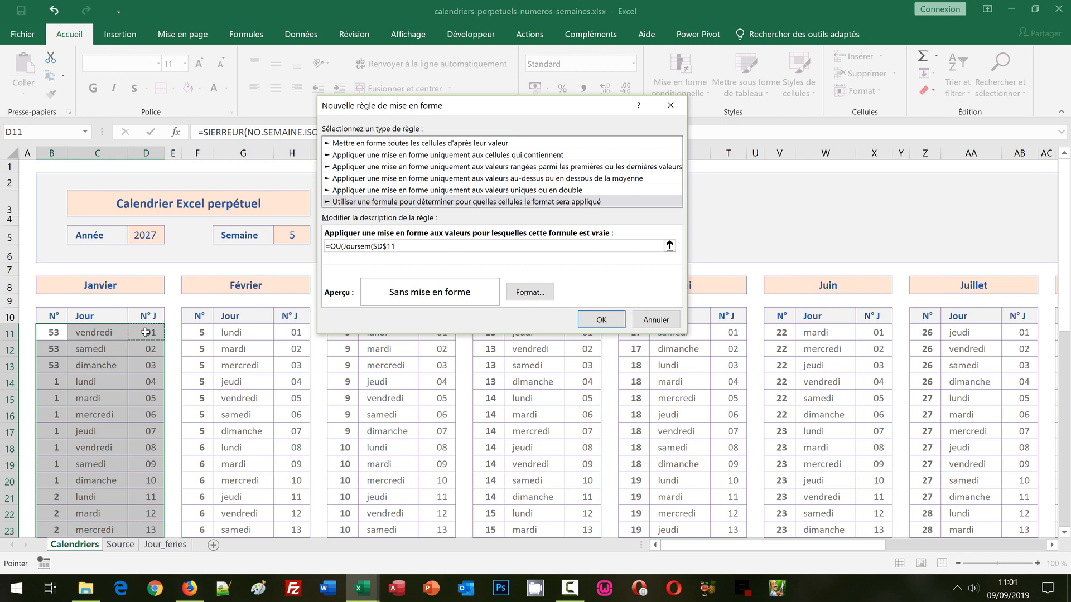
pyautogui.press('F4')
pyautogui.press('F4')
pyautogui.write('2')
pyautogui.write('=')
pyautogui.write('6')
pyautogui.moveTo(343, 248); pyautogui.dragTo(661, 247)
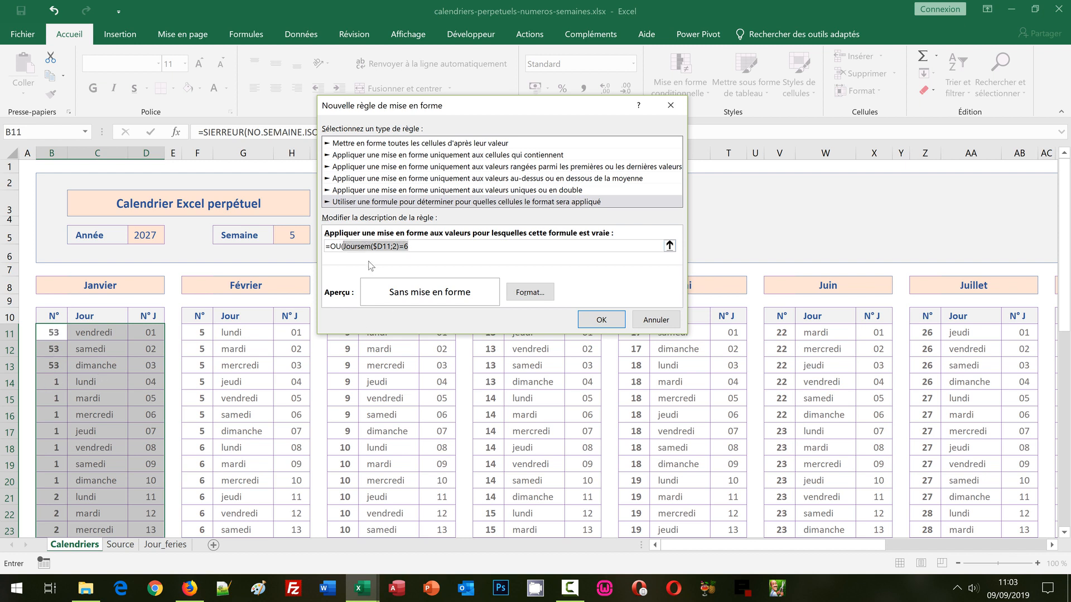
pyautogui.click(420, 246)
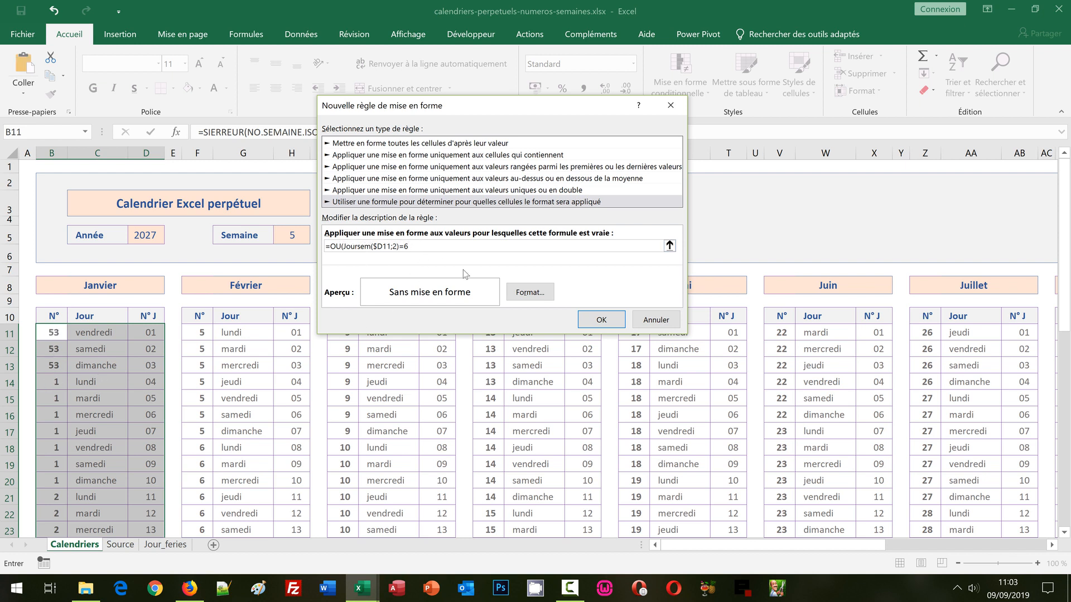
pyautogui.write(';')
pyautogui.hotkey('ctrl', 'v')
# Step: Give the weekend rule a light green fill with dark green text and apply it to the Janvier block
pyautogui.click(531, 294)
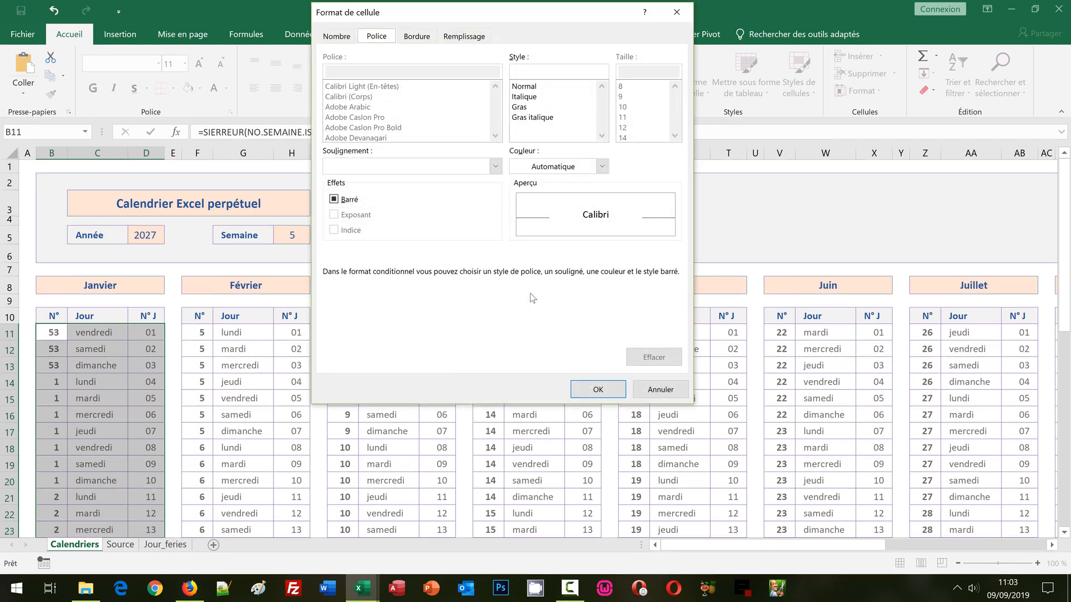
pyautogui.click(462, 37)
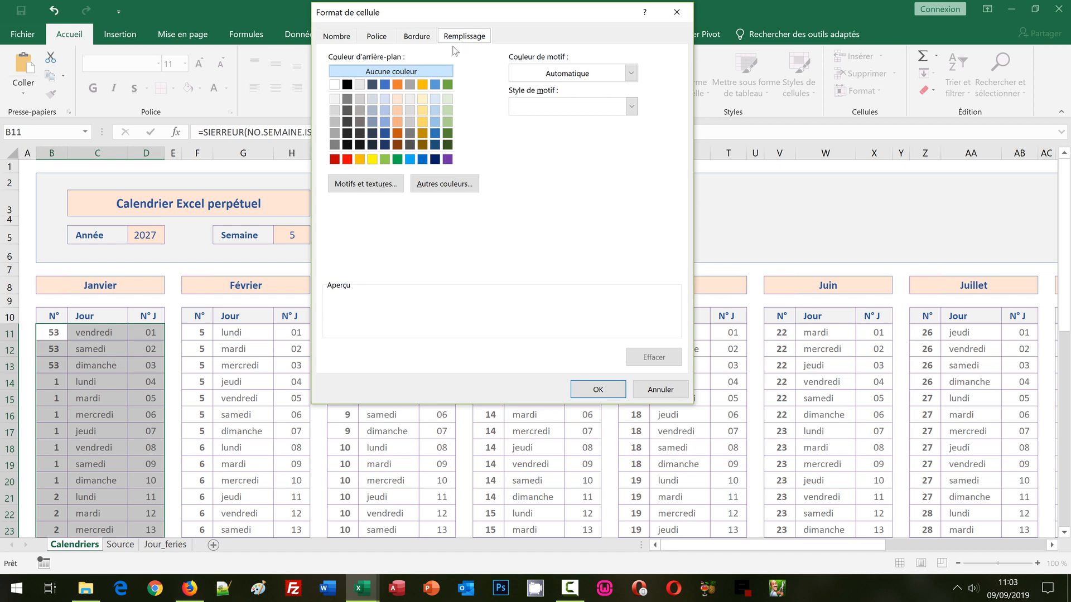
pyautogui.click(447, 99)
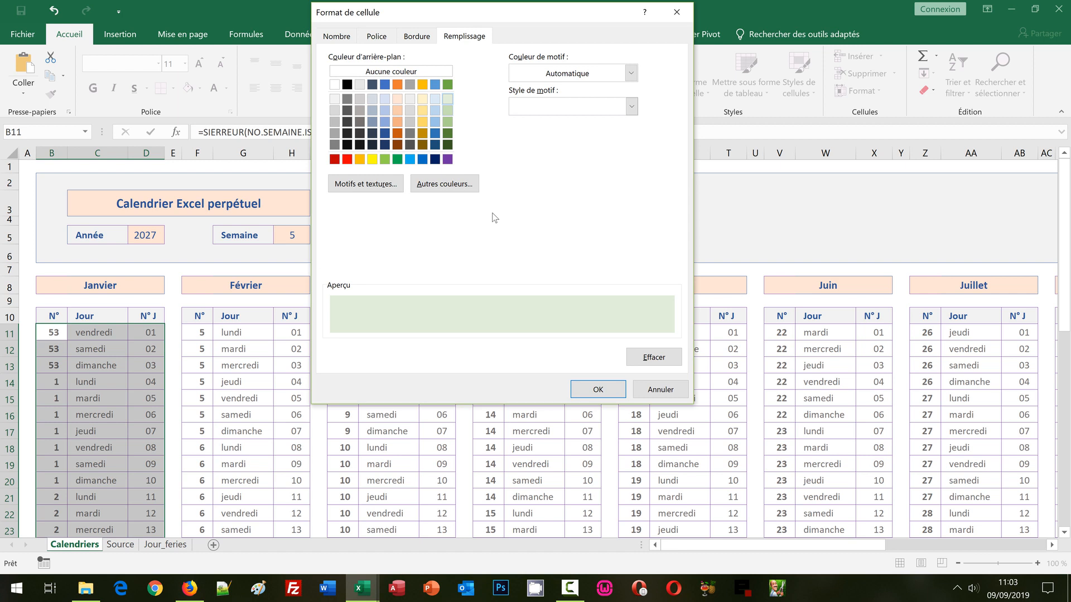
pyautogui.click(381, 36)
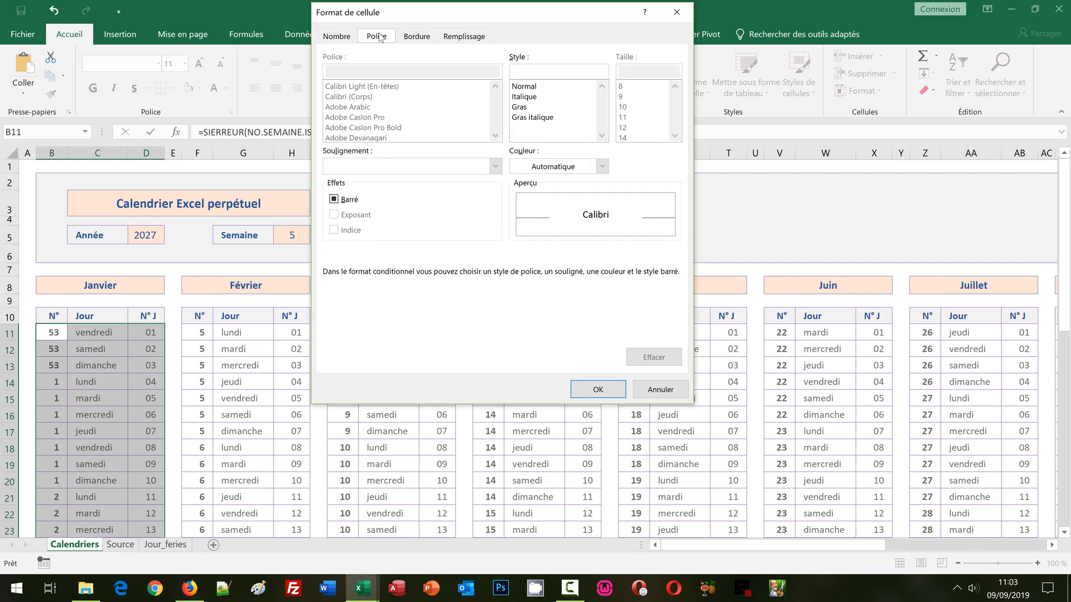
pyautogui.click(544, 170)
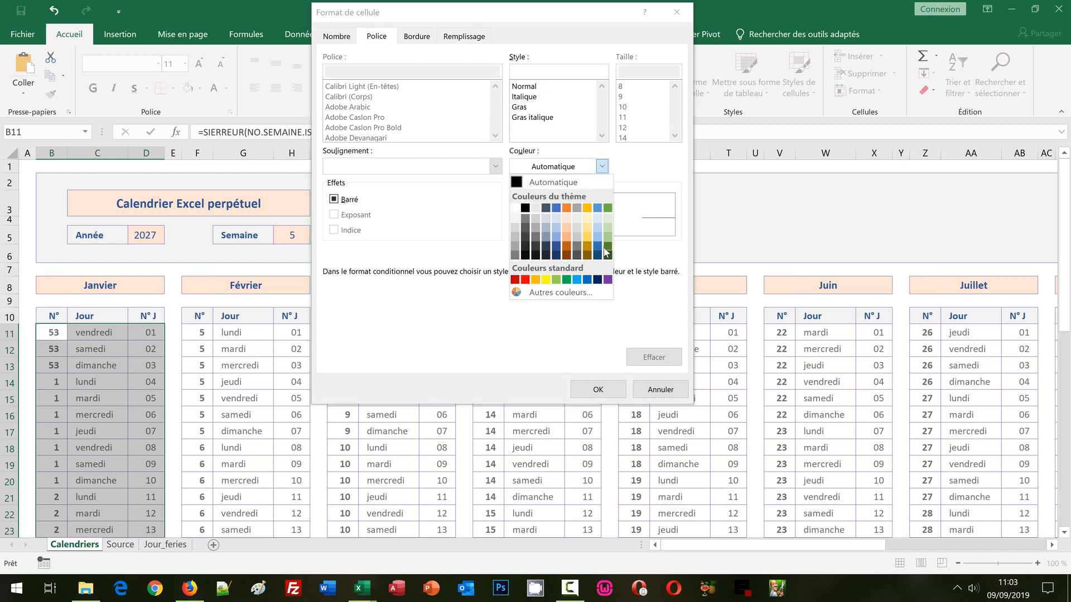
pyautogui.click(607, 253)
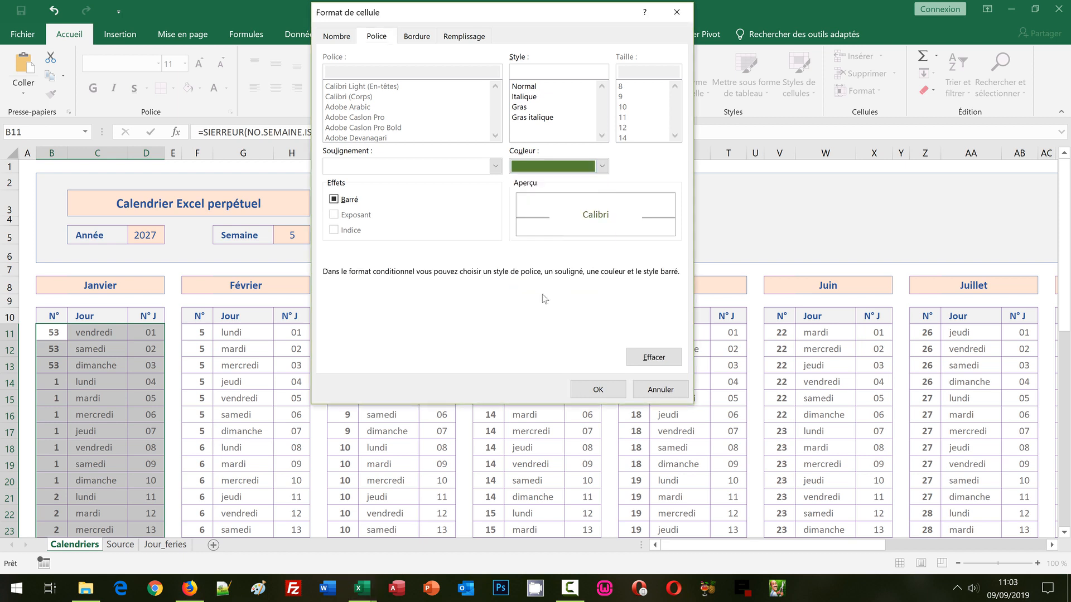
pyautogui.click(598, 389)
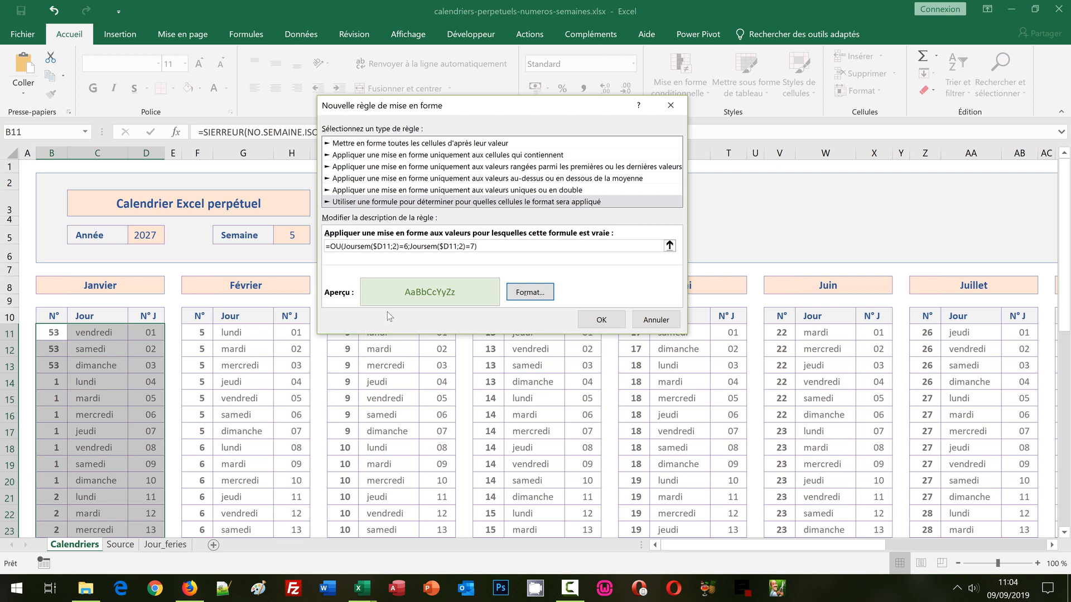
pyautogui.click(602, 320)
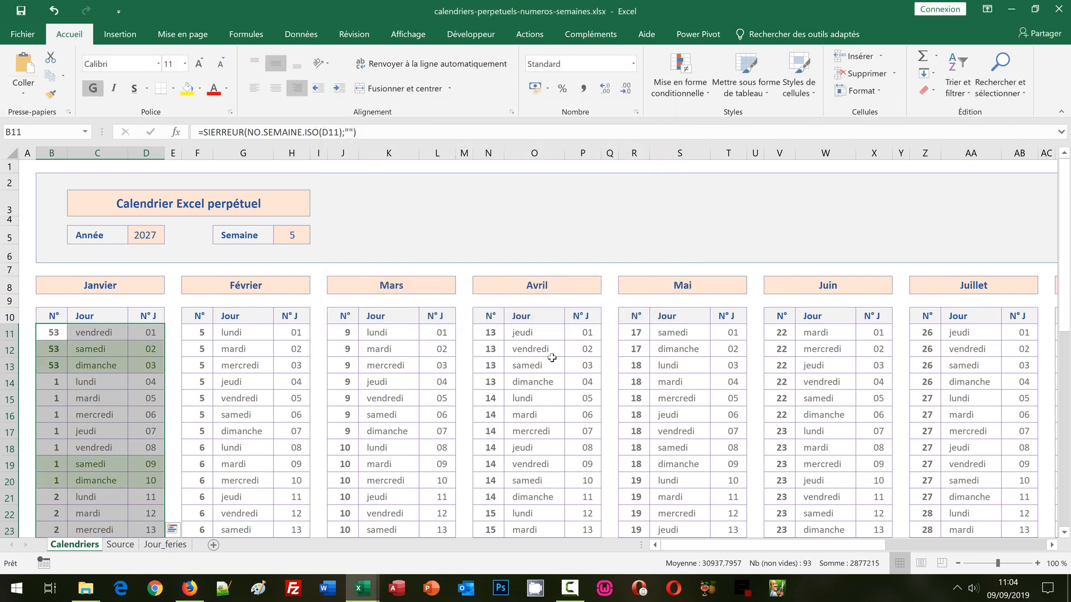
# Step: Set the calendar year in D5 to 2020 to test the weekend formatting
pyautogui.click(262, 363)
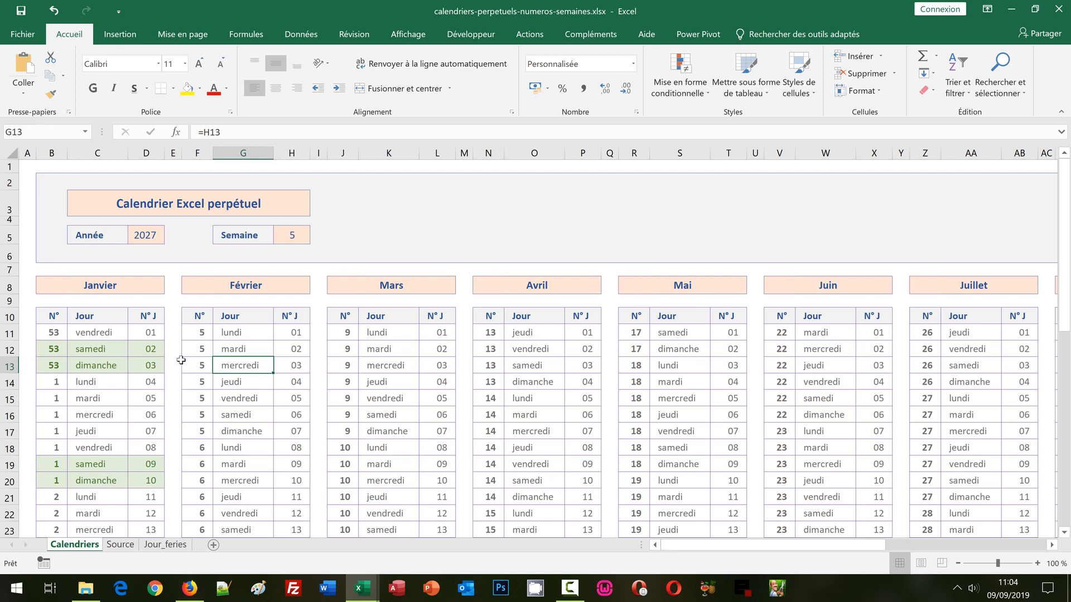
pyautogui.click(149, 233)
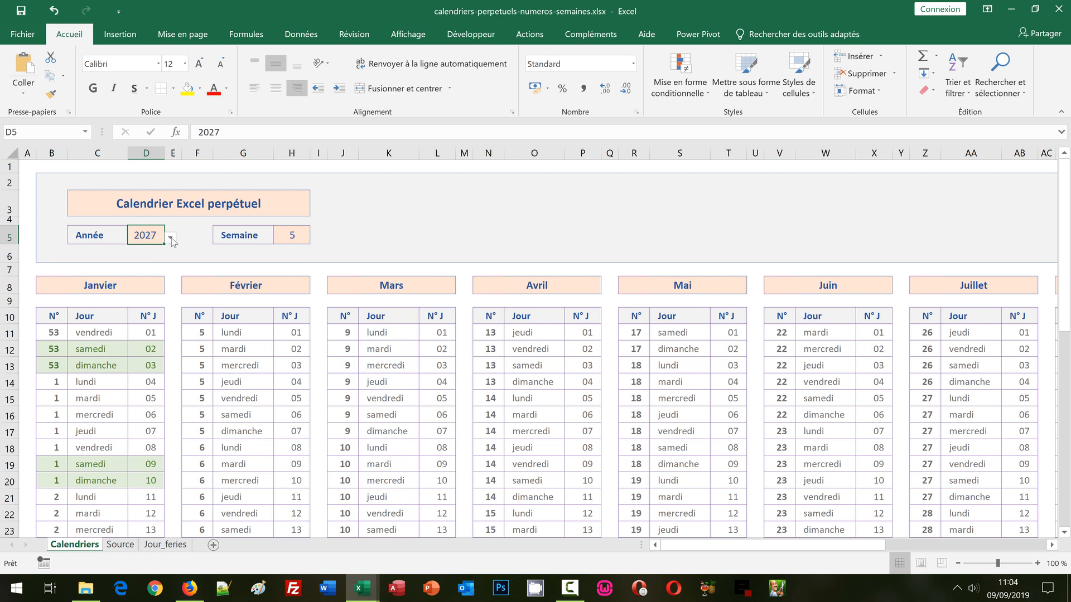
pyautogui.click(171, 238)
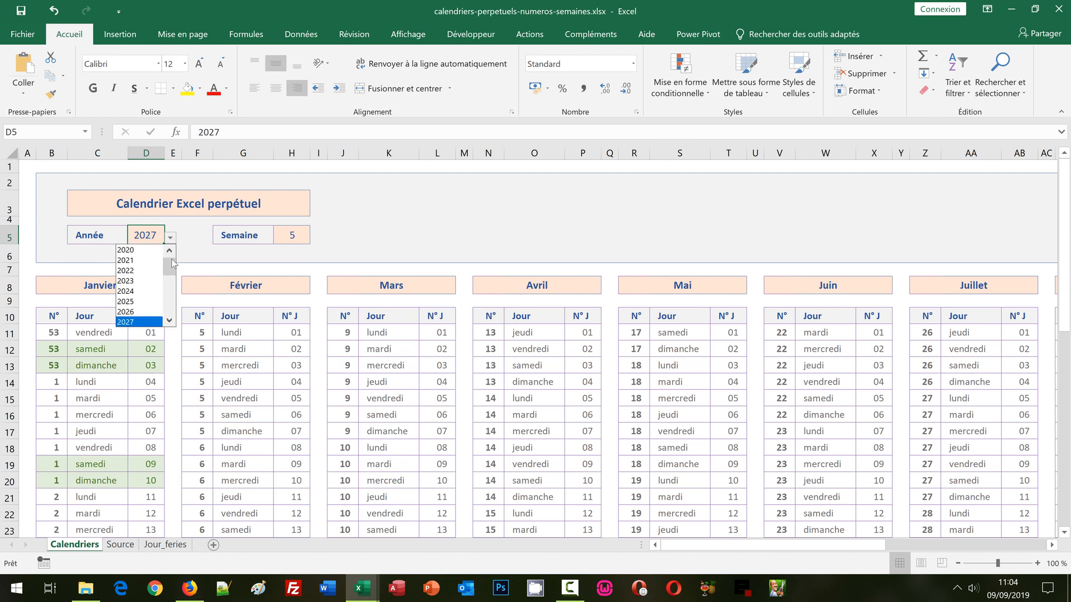
pyautogui.click(133, 250)
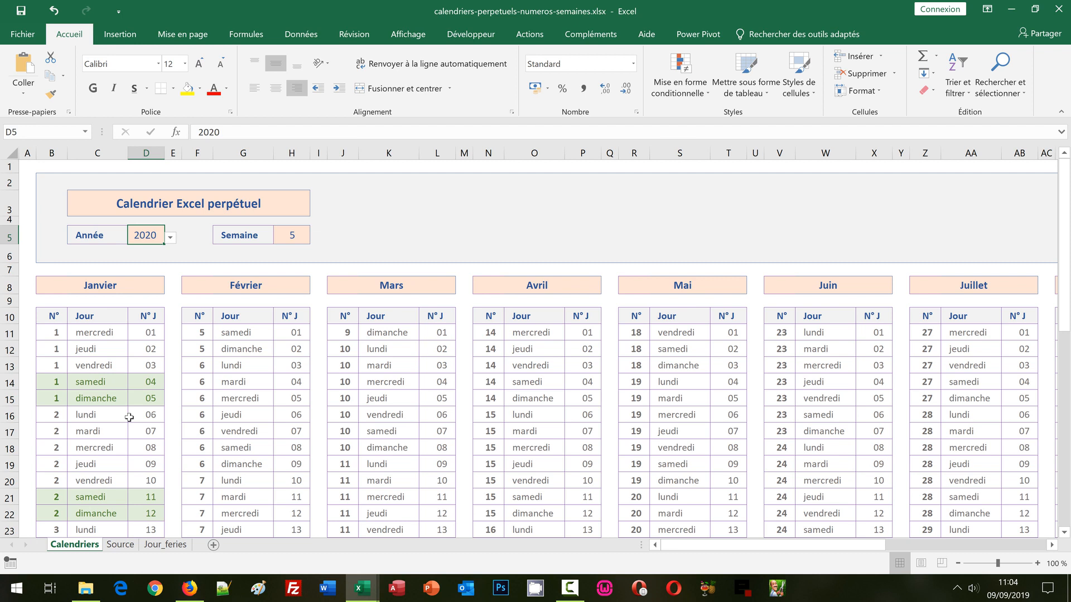
# Step: Start a second formula-based conditional formatting rule for the Janvier block B11:D41
pyautogui.click(54, 332)
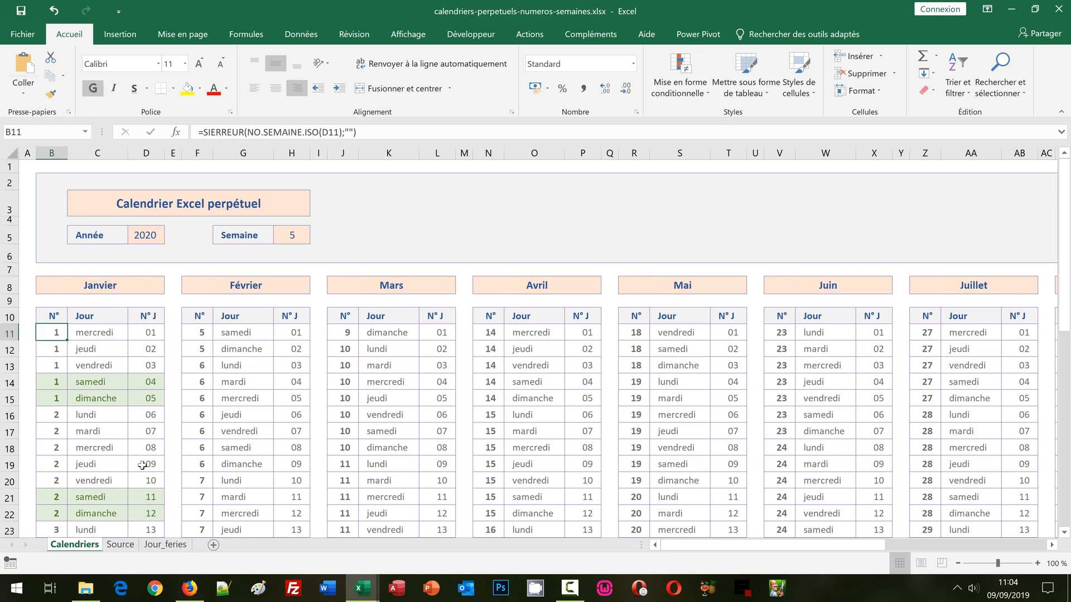
pyautogui.scroll(-7, 143, 466)
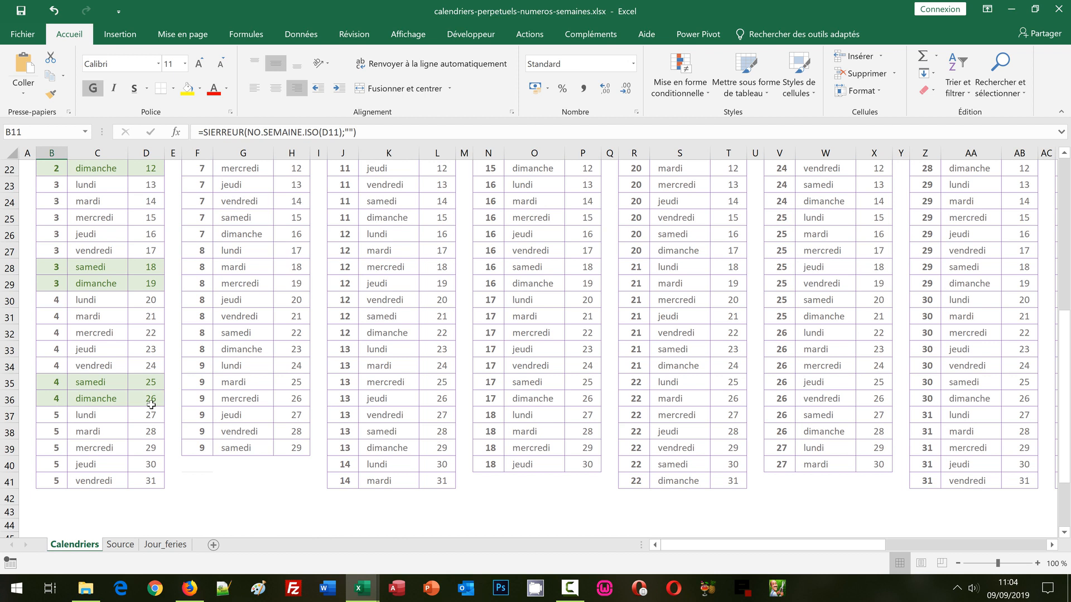
pyautogui.keyDown('shift'); pyautogui.click(150, 480); pyautogui.keyUp('shift')
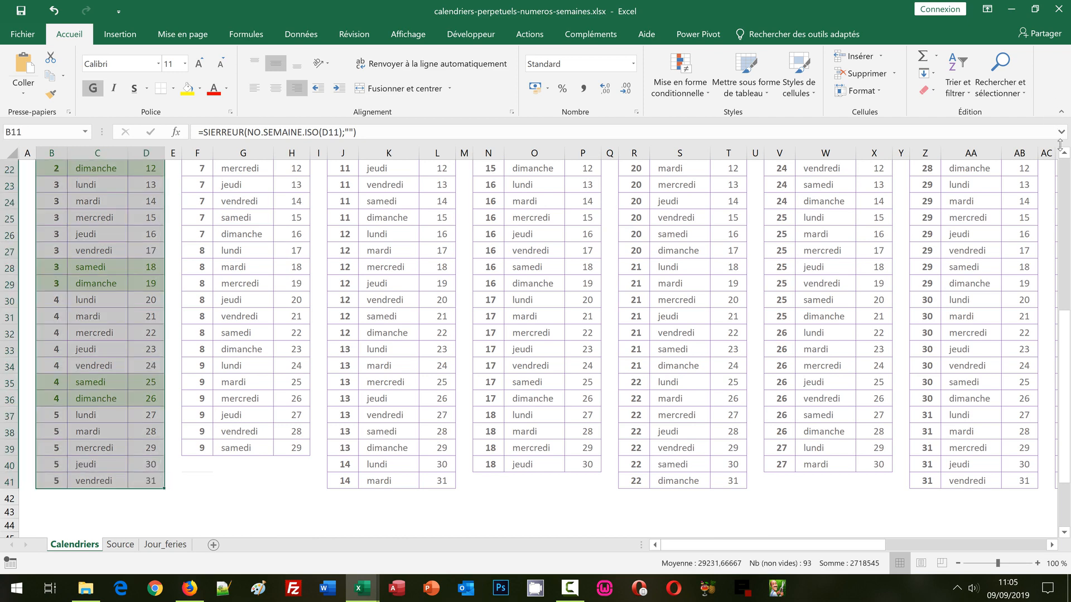
pyautogui.click(1065, 178)
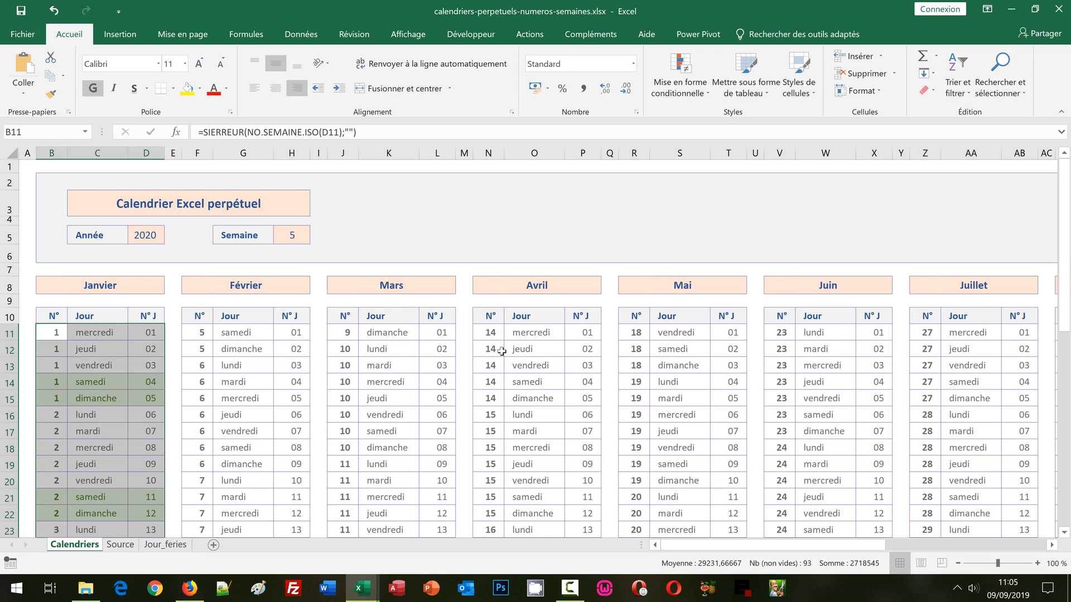
pyautogui.click(673, 99)
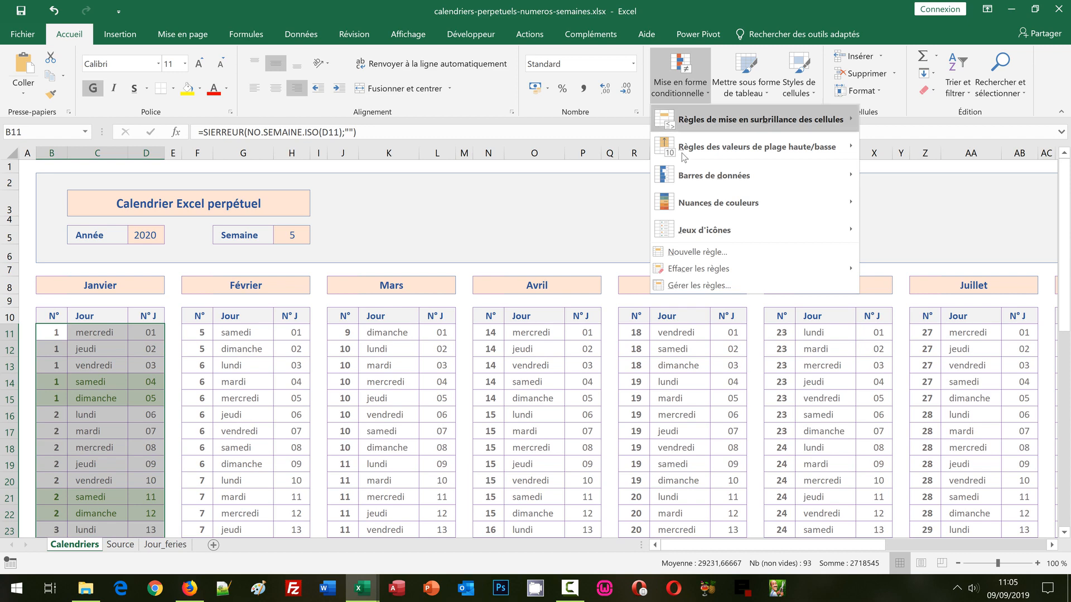
pyautogui.click(694, 252)
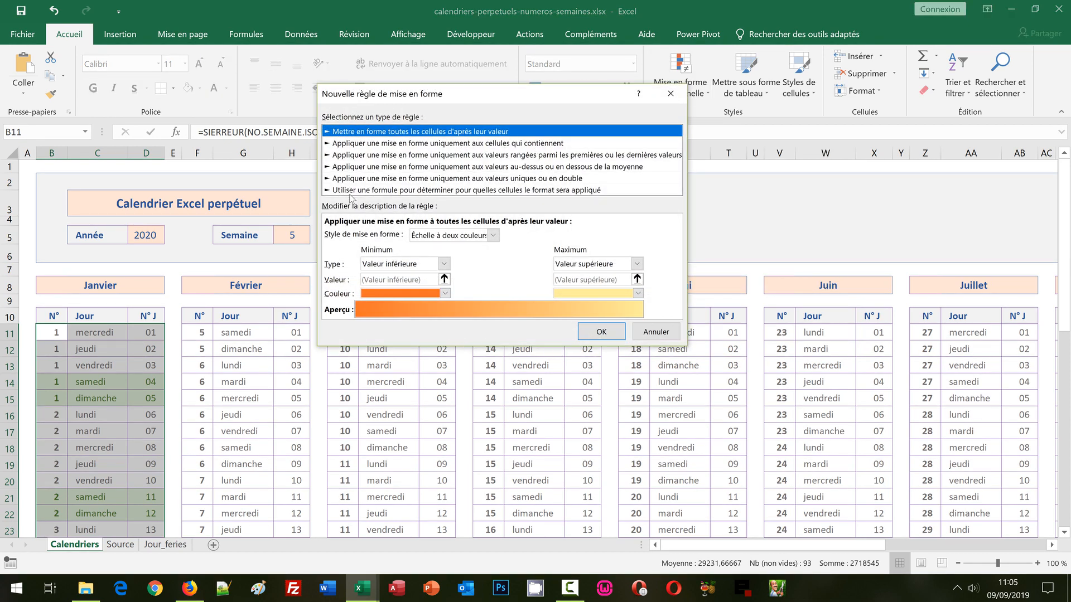
pyautogui.click(350, 190)
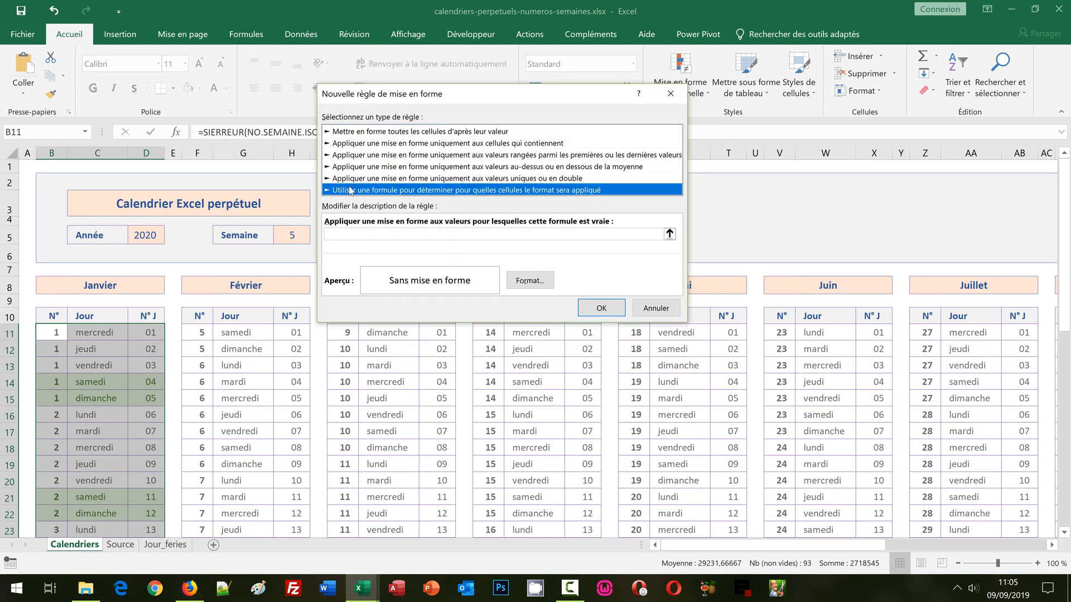
# Step: Begin the public-holiday rule's formula with Nb.Si over the holiday dates Jour_feries!$C$6:$H$16
pyautogui.click(347, 233)
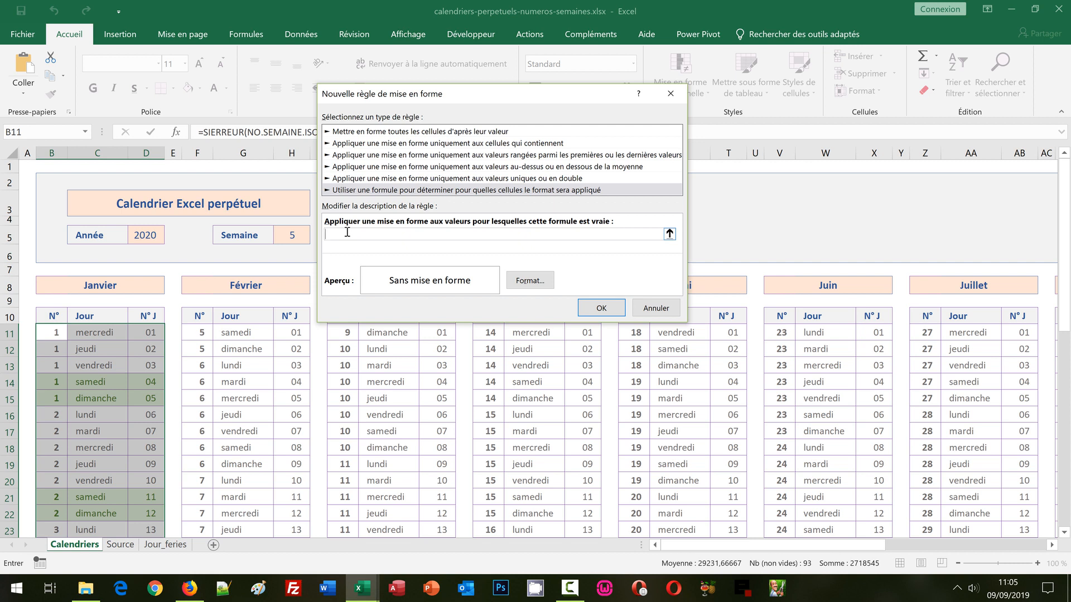
pyautogui.write('=Nb.Si(')
pyautogui.click(167, 547)
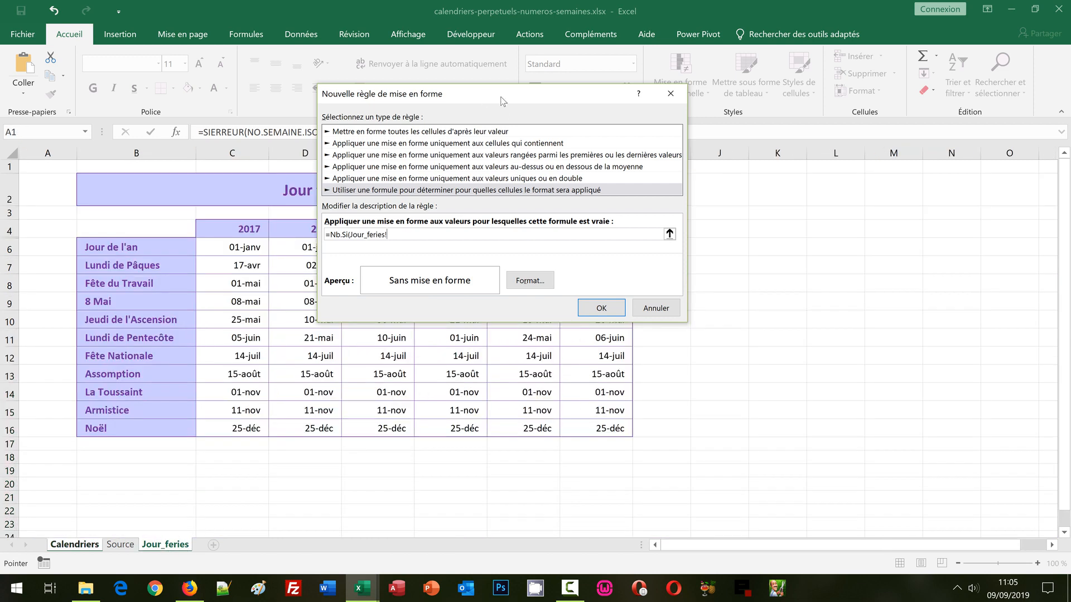
pyautogui.moveTo(487, 97); pyautogui.dragTo(801, 32)
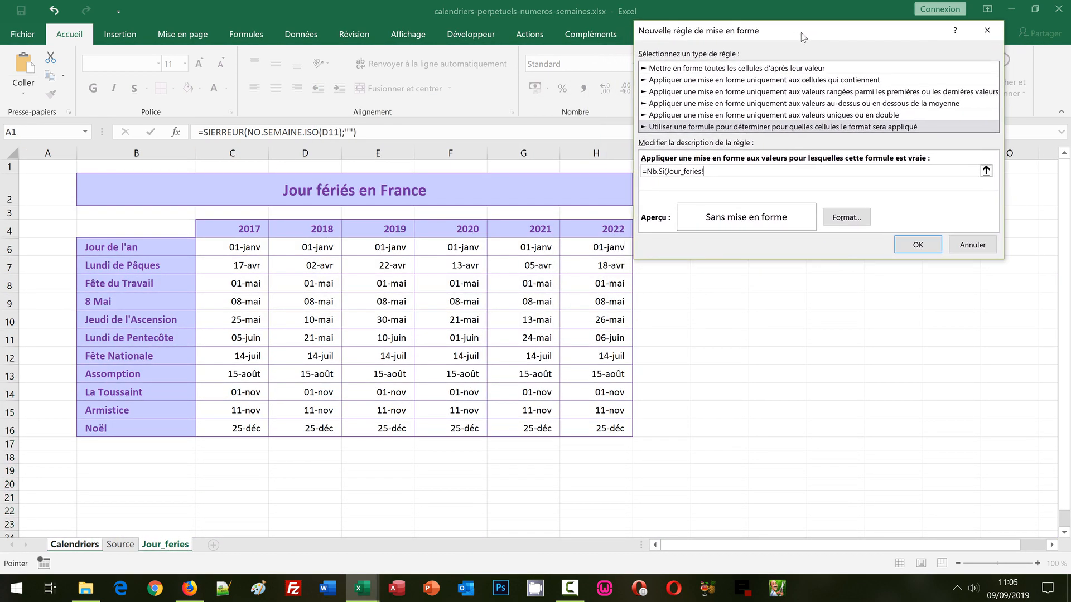
pyautogui.moveTo(233, 246); pyautogui.dragTo(606, 431)
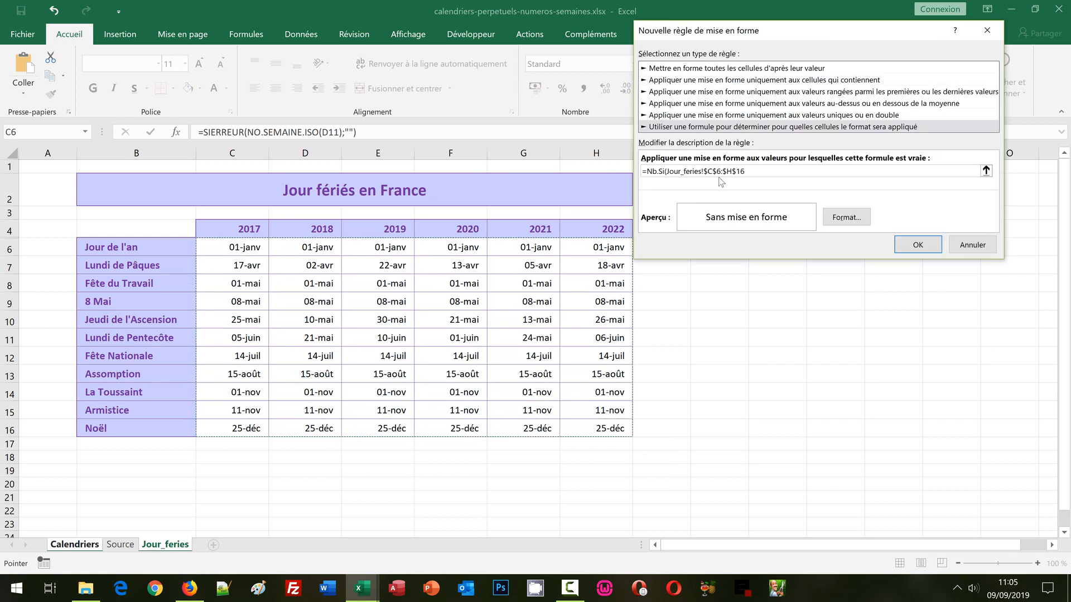
# Step: Complete the holiday formula with the criterion Calendriers!$D11, locking only the column, and the test >0
pyautogui.write(';')
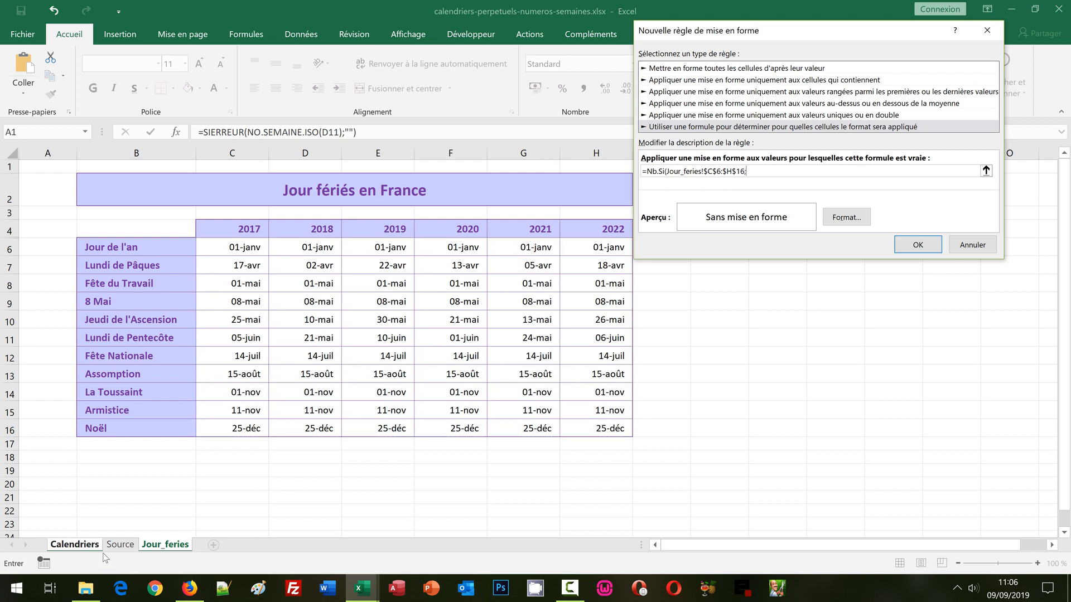
pyautogui.click(78, 545)
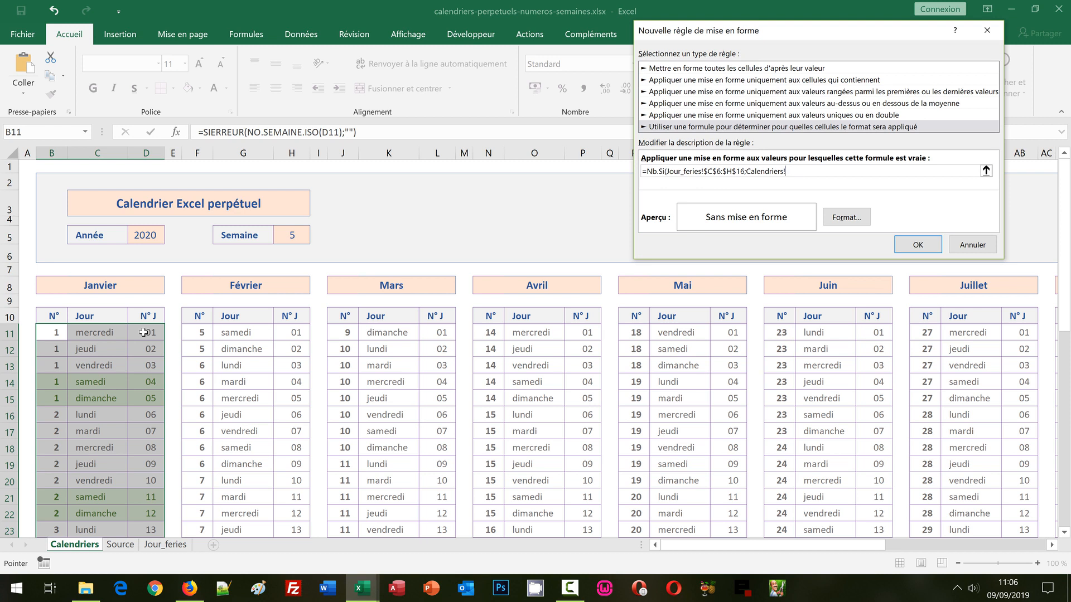
pyautogui.click(144, 332)
pyautogui.press('F4')
pyautogui.press('F4')
pyautogui.moveTo(725, 33); pyautogui.dragTo(271, 194)
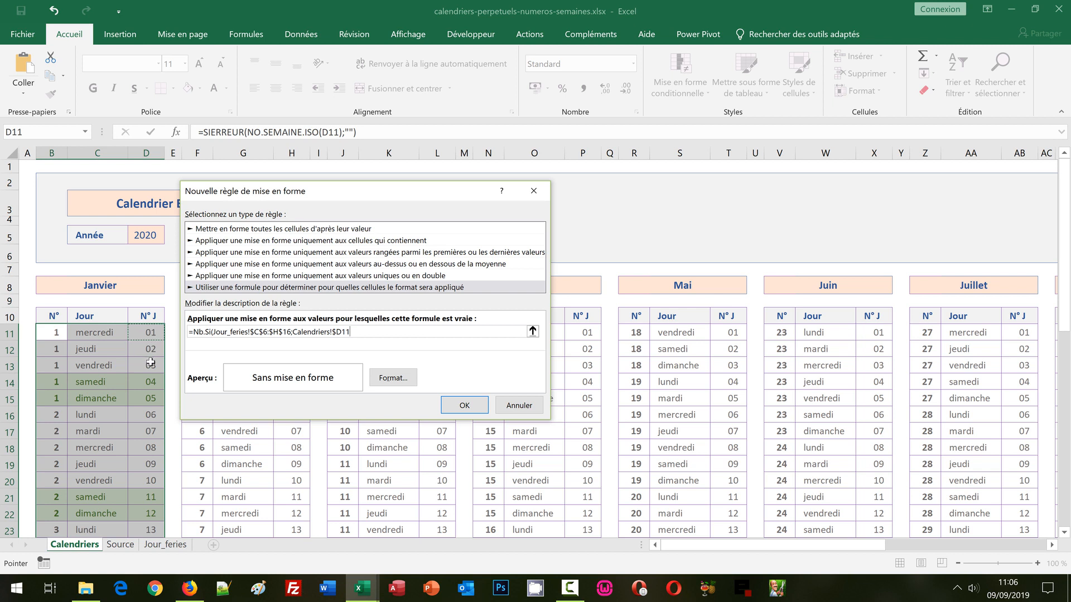
pyautogui.write(')')
pyautogui.write('>0')
# Step: Give the public-holiday rule a light blue fill with dark blue text and apply it to the Janvier block
pyautogui.click(394, 379)
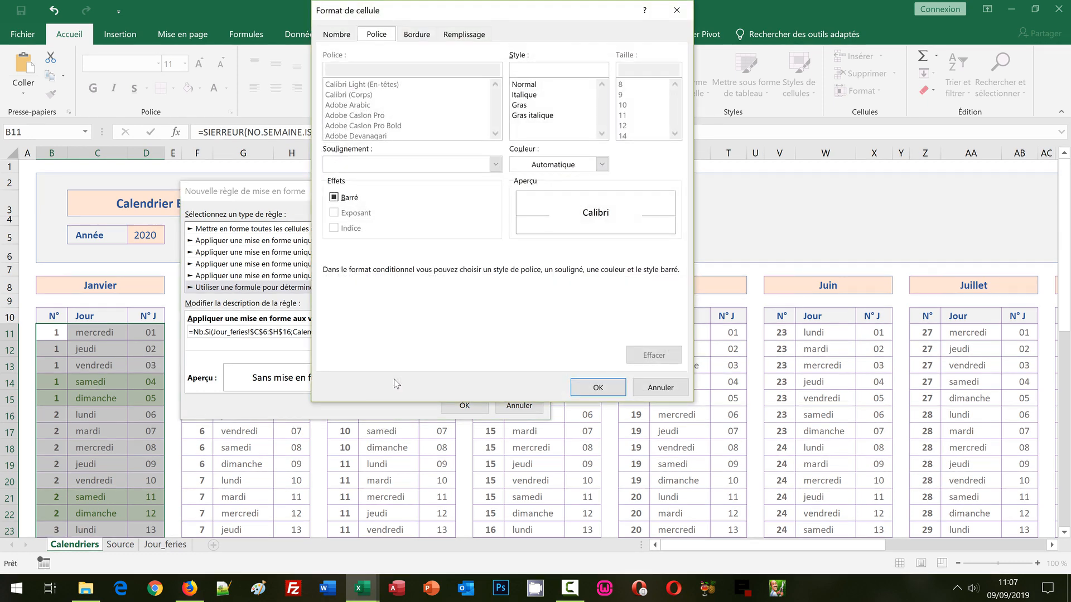
pyautogui.click(454, 39)
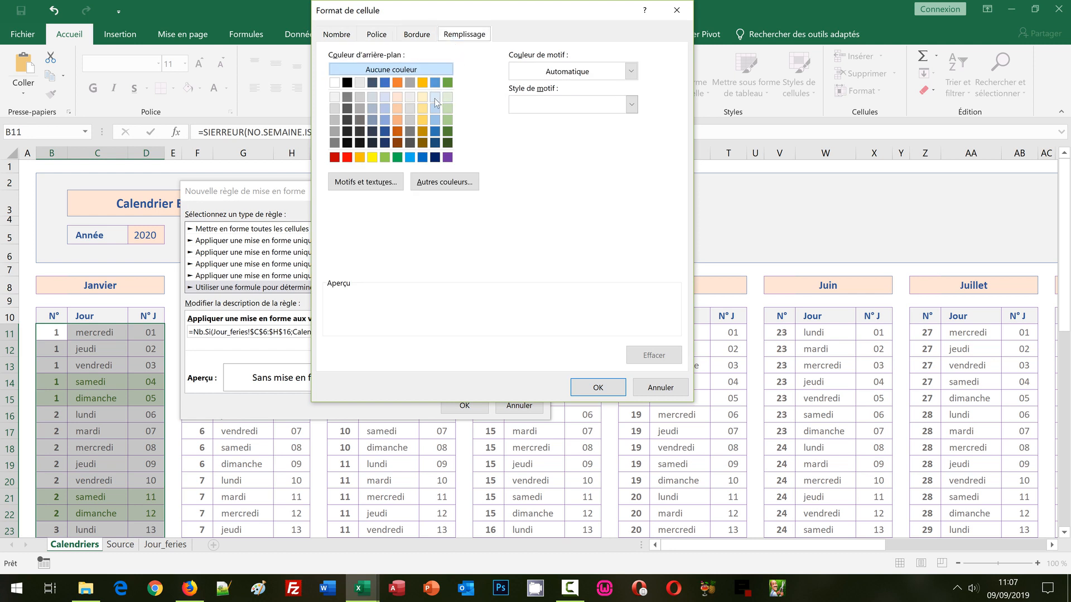
pyautogui.click(386, 96)
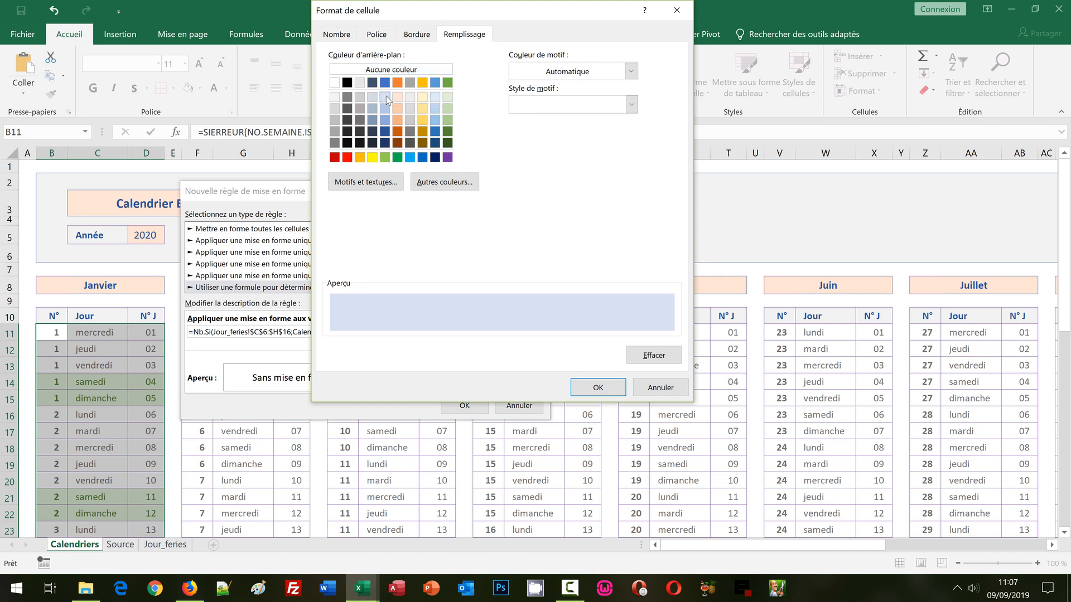
pyautogui.click(382, 35)
pyautogui.click(535, 165)
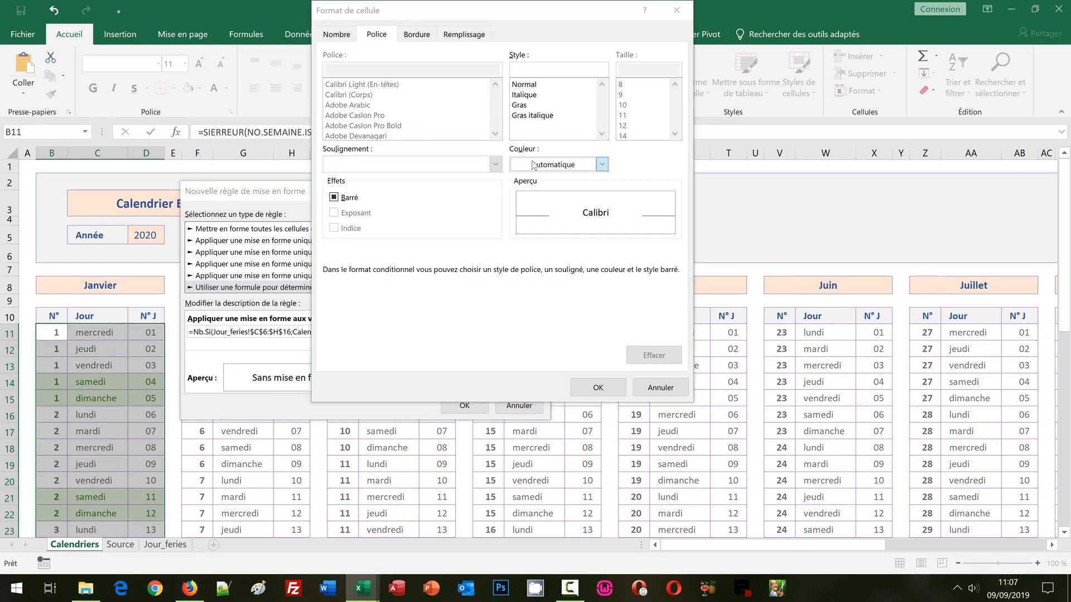
pyautogui.click(556, 245)
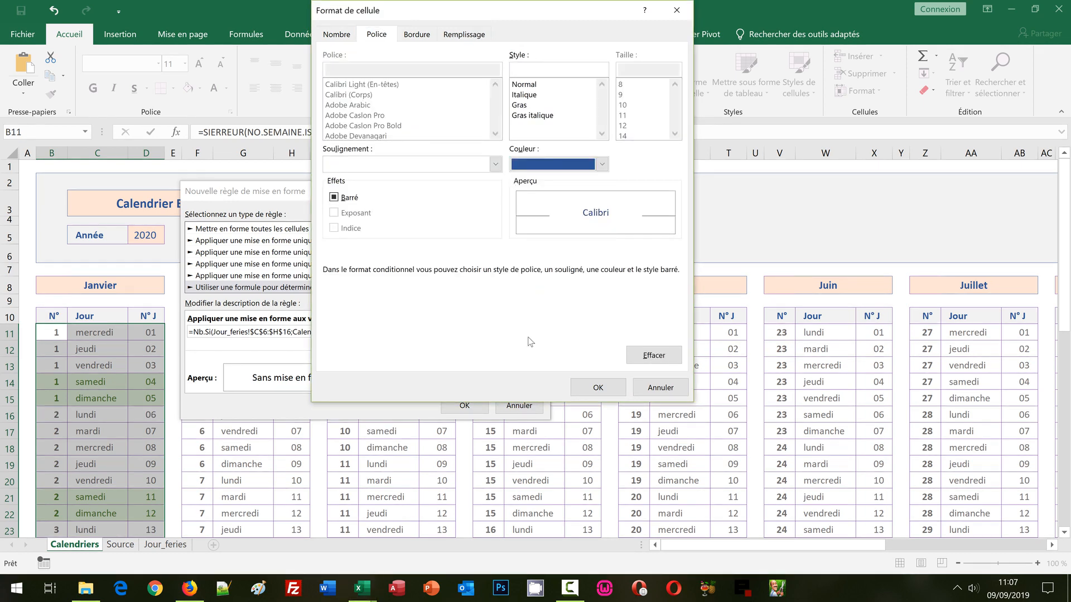
pyautogui.click(598, 388)
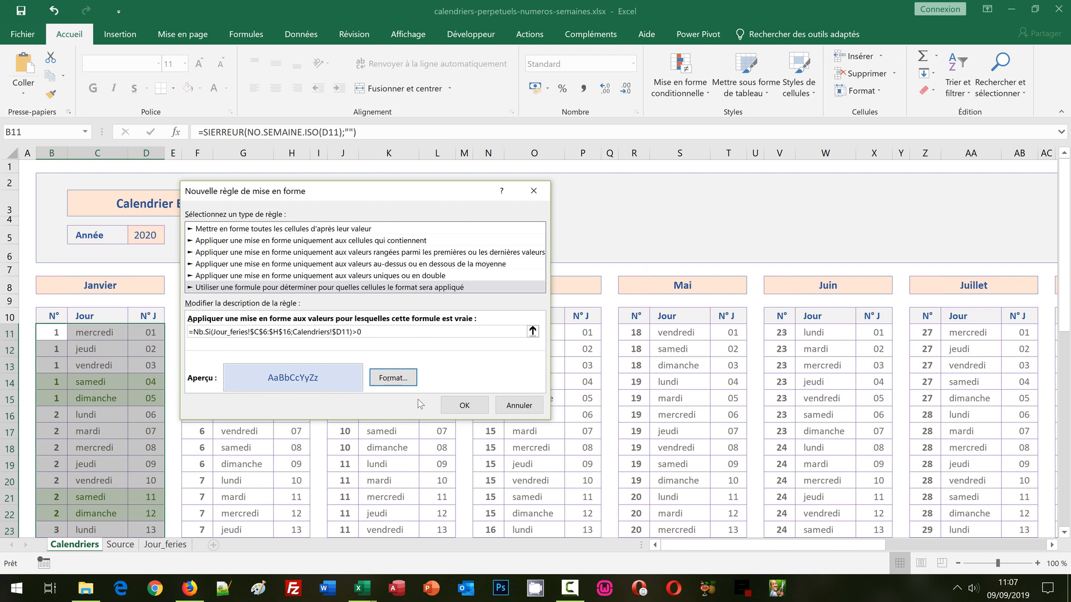
pyautogui.click(464, 405)
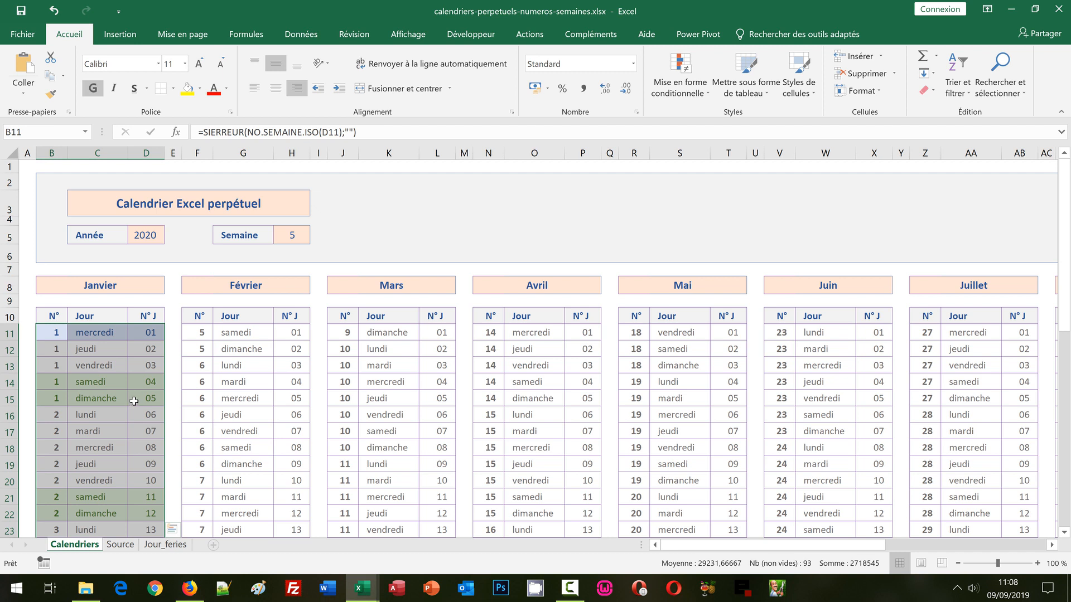
# Step: Create another formula-based conditional formatting rule for the Janvier block with the Monday test =Joursem($D11;2)=1
pyautogui.click(687, 96)
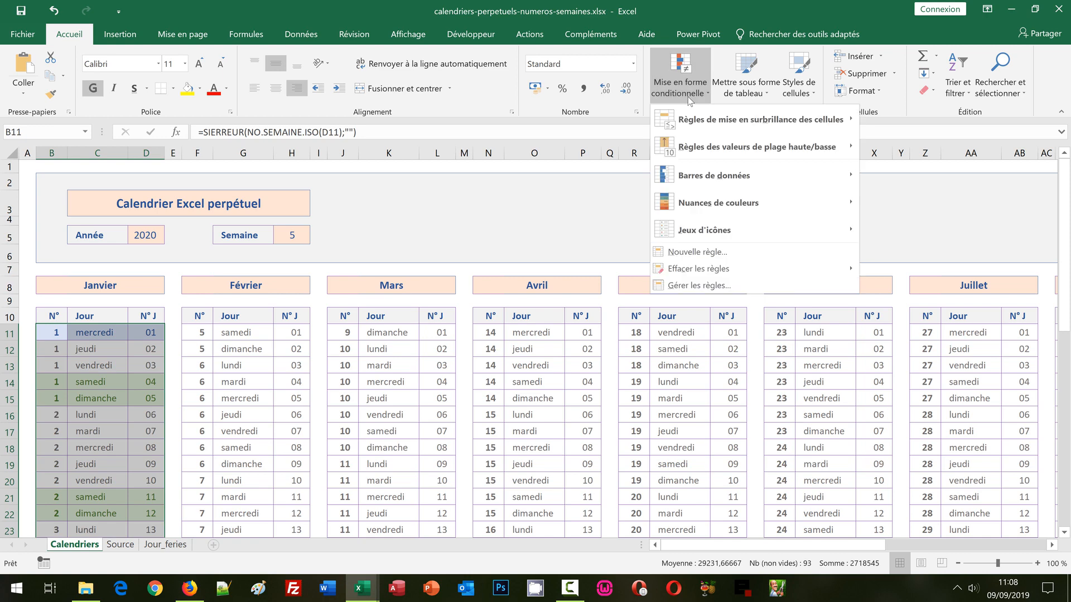
pyautogui.click(673, 255)
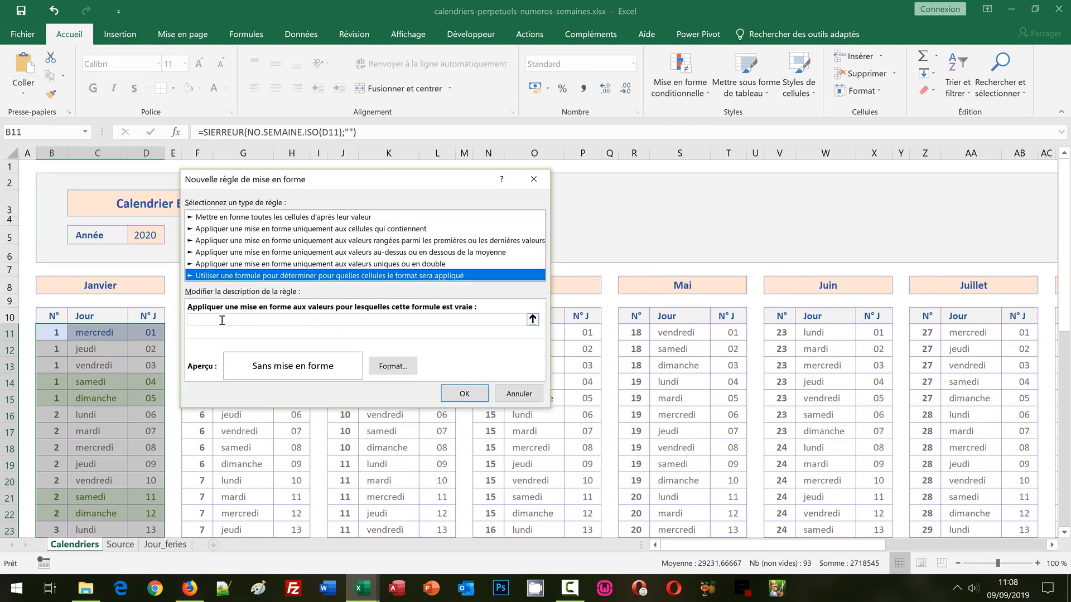
pyautogui.click(222, 319)
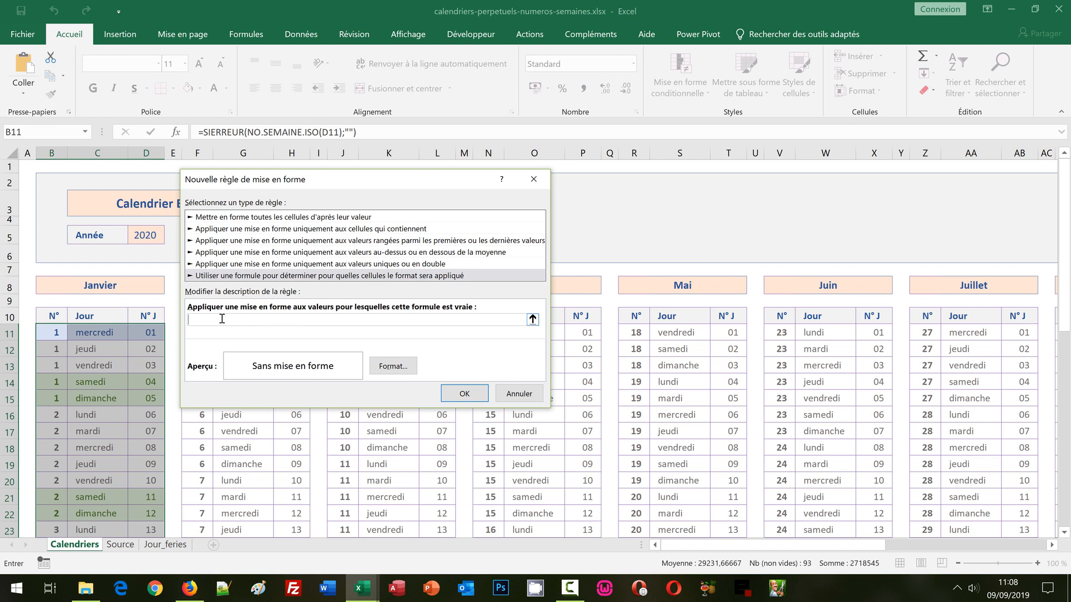
pyautogui.write('=Joursem(')
pyautogui.click(153, 331)
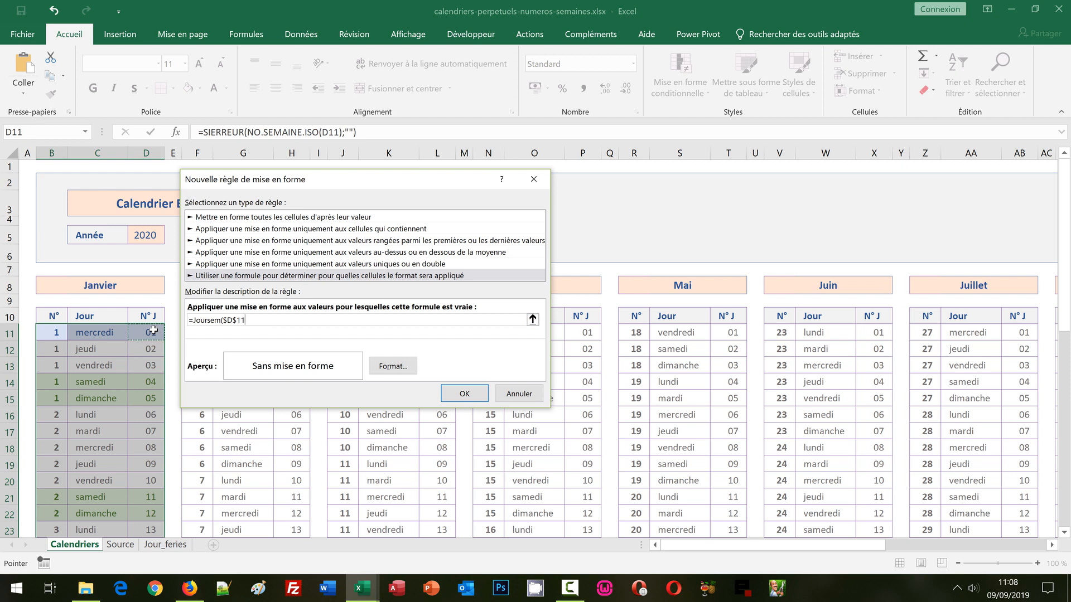
pyautogui.press('F4')
pyautogui.press('F4')
pyautogui.write(';2')
pyautogui.write('=1')
# Step: Give the Monday rule bold dark blue text and apply it to the Janvier block
pyautogui.click(393, 366)
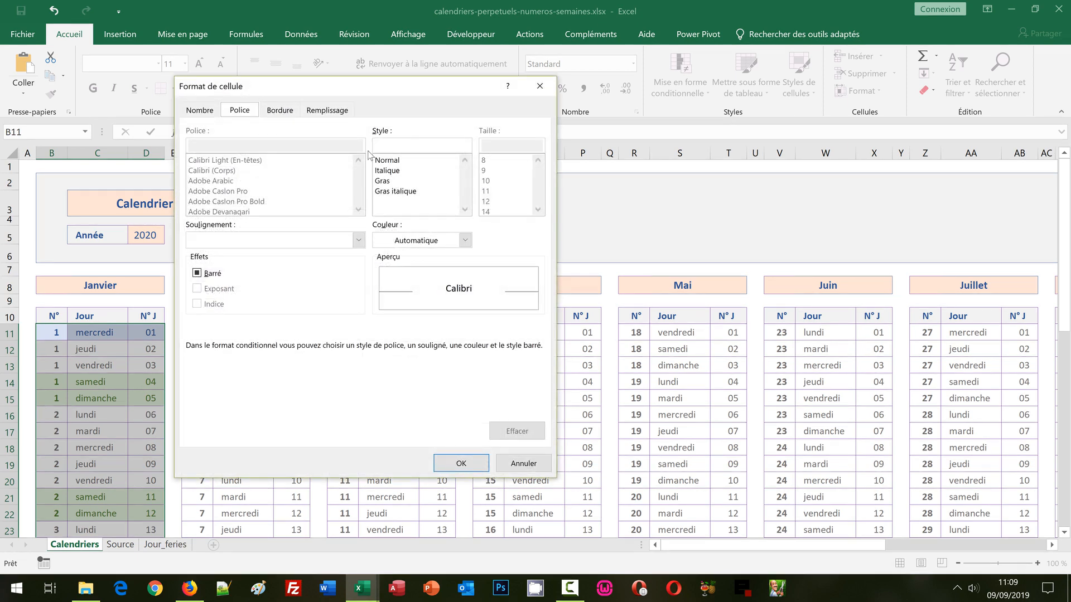
pyautogui.click(383, 181)
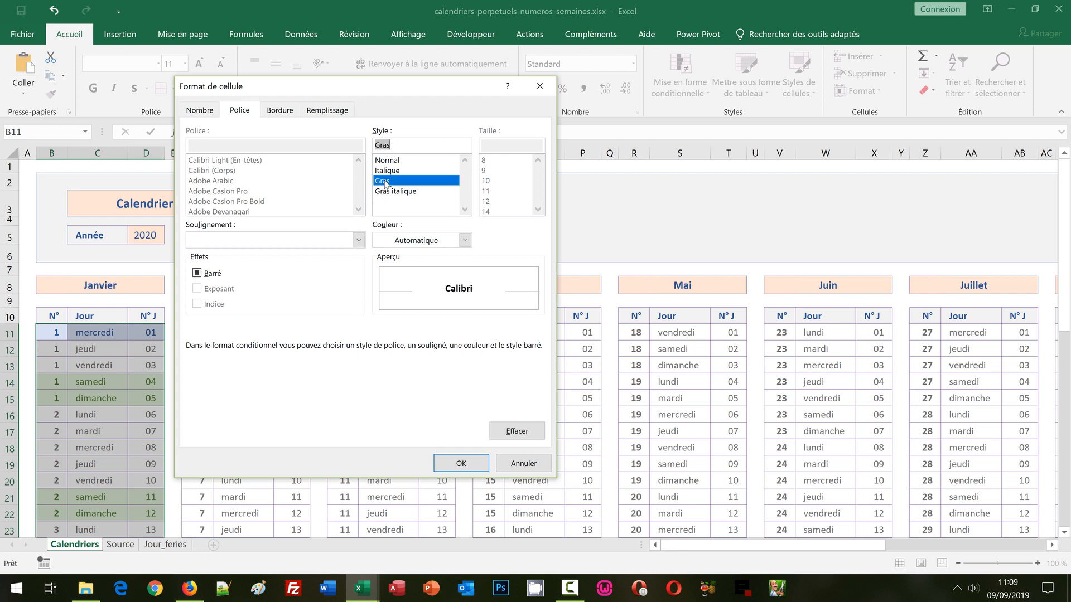
pyautogui.click(465, 240)
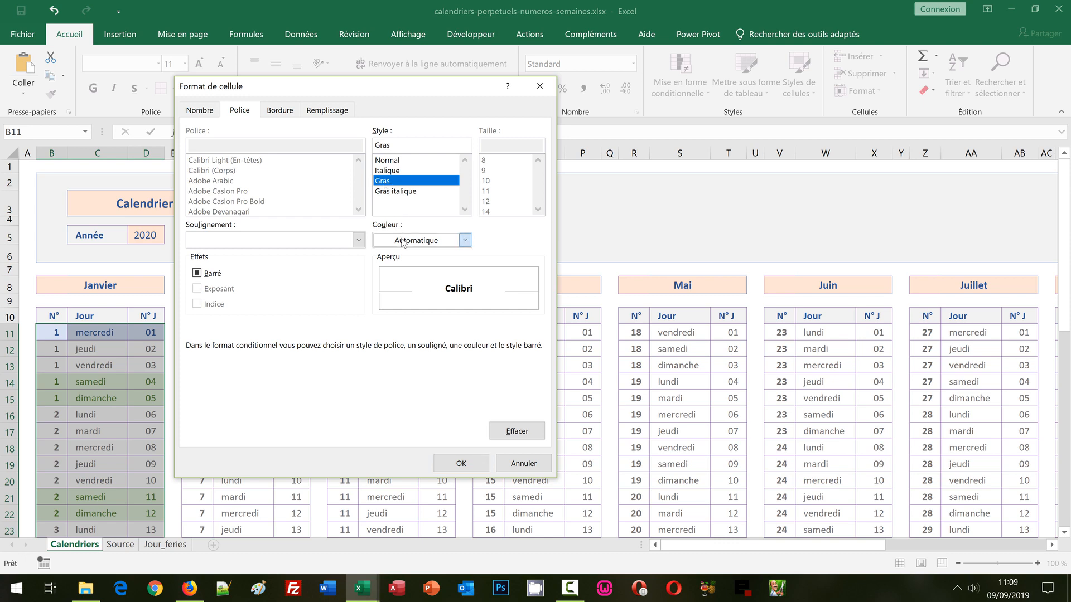
pyautogui.click(417, 322)
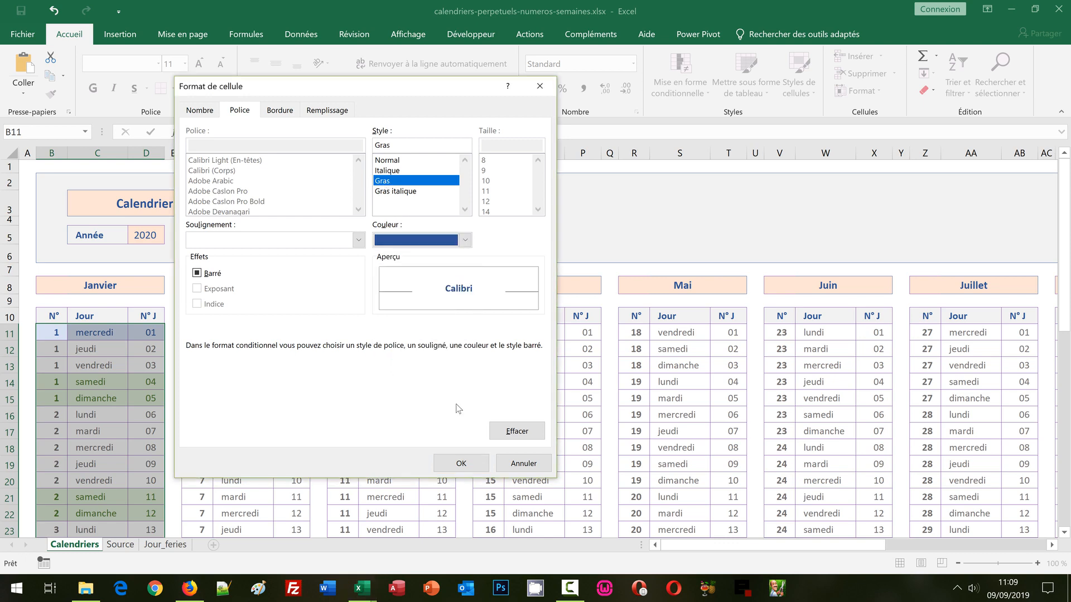
pyautogui.click(477, 468)
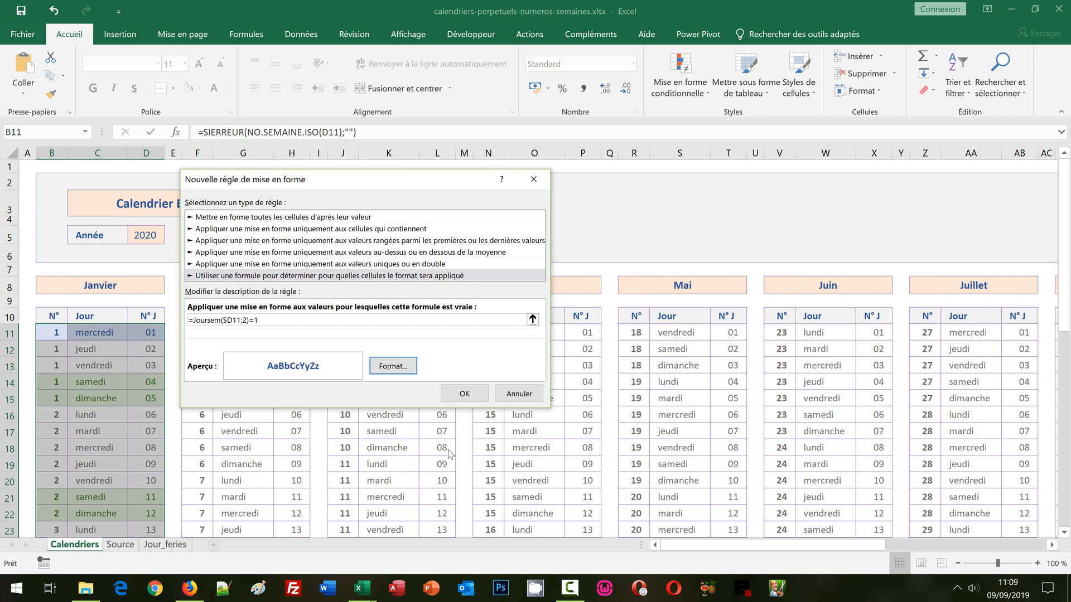
pyautogui.click(450, 392)
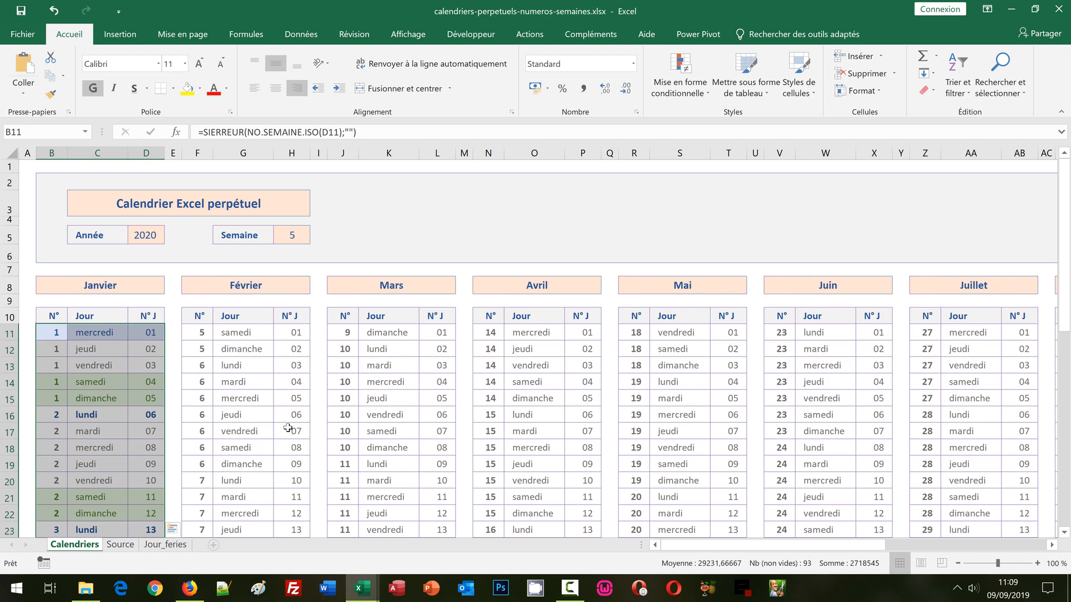
# Step: Set the calendar year in D5 to 2021 to test the Janvier formatting rules
pyautogui.click(150, 235)
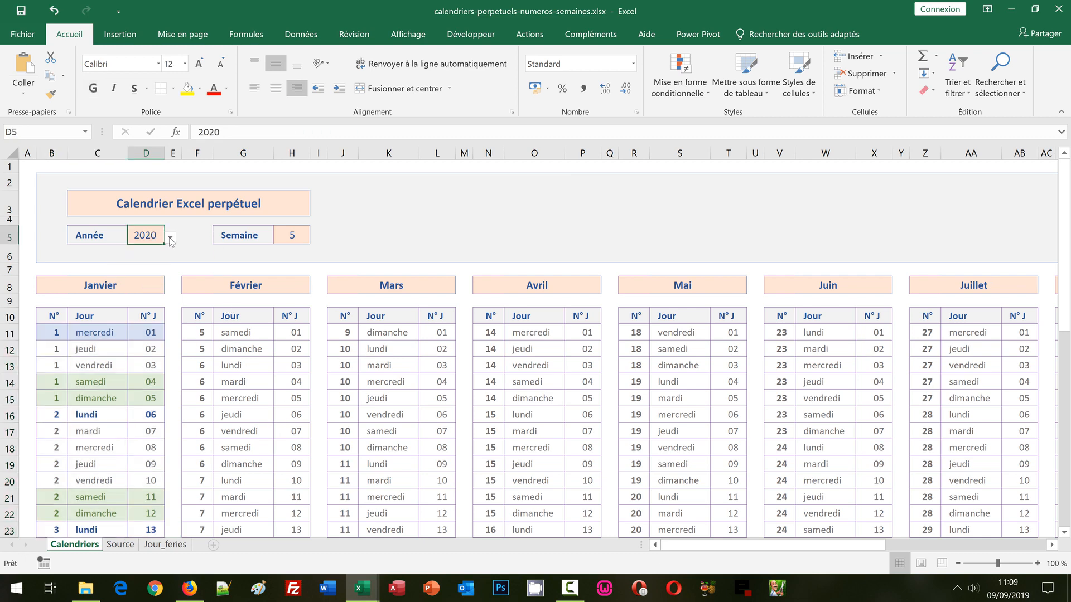
pyautogui.click(170, 239)
pyautogui.click(156, 266)
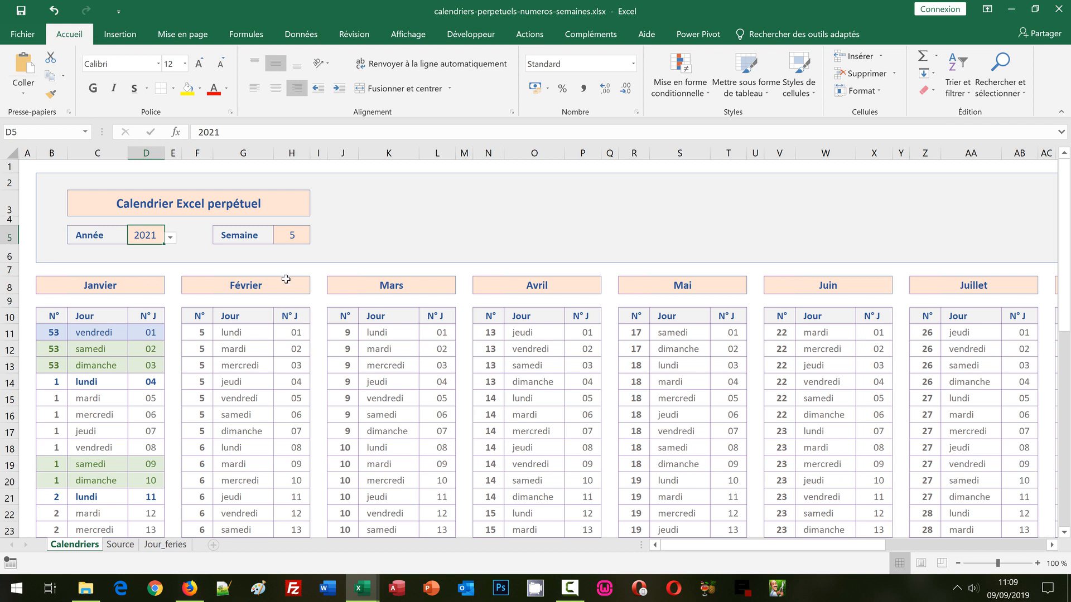
# Step: Create a formula-based conditional formatting rule for the Janvier block B11:D41 that matches the chosen week number with =$B11=$H$5
pyautogui.click(294, 234)
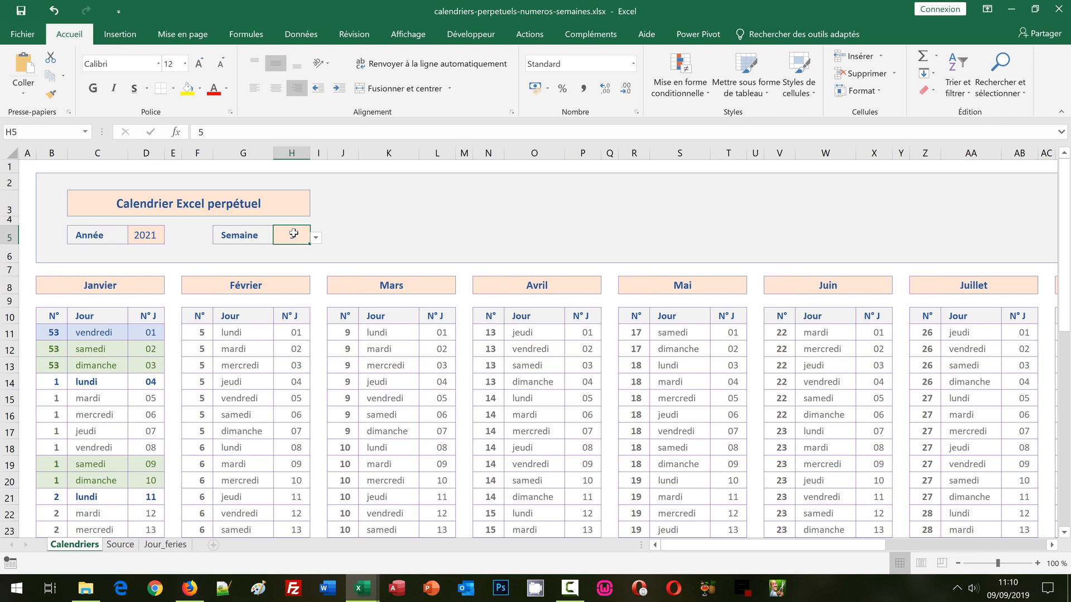
pyautogui.click(53, 332)
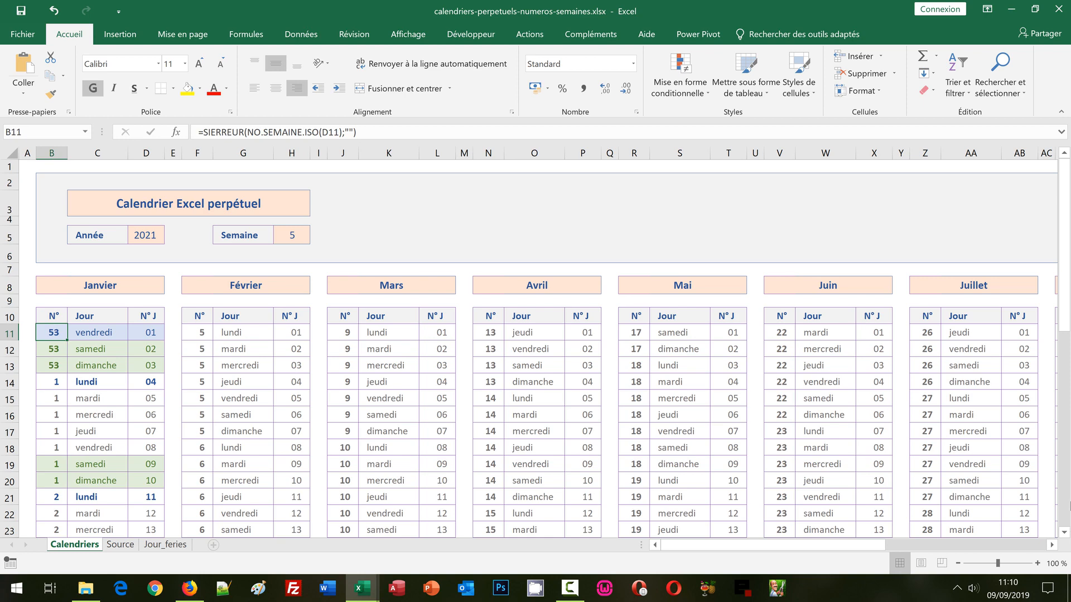
pyautogui.click(1065, 510)
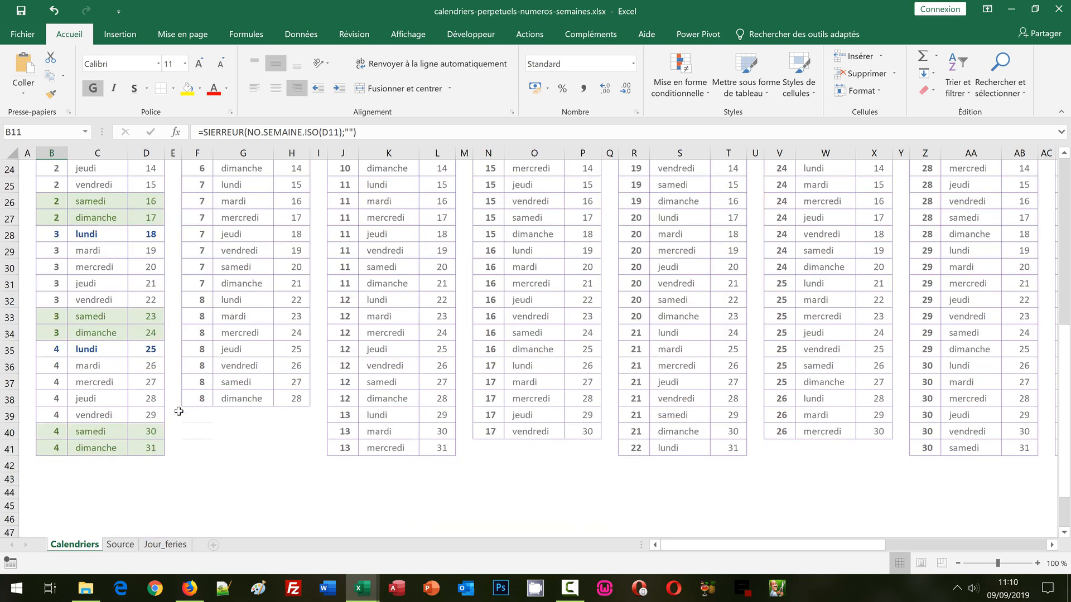
pyautogui.keyDown('shift'); pyautogui.click(147, 447); pyautogui.keyUp('shift')
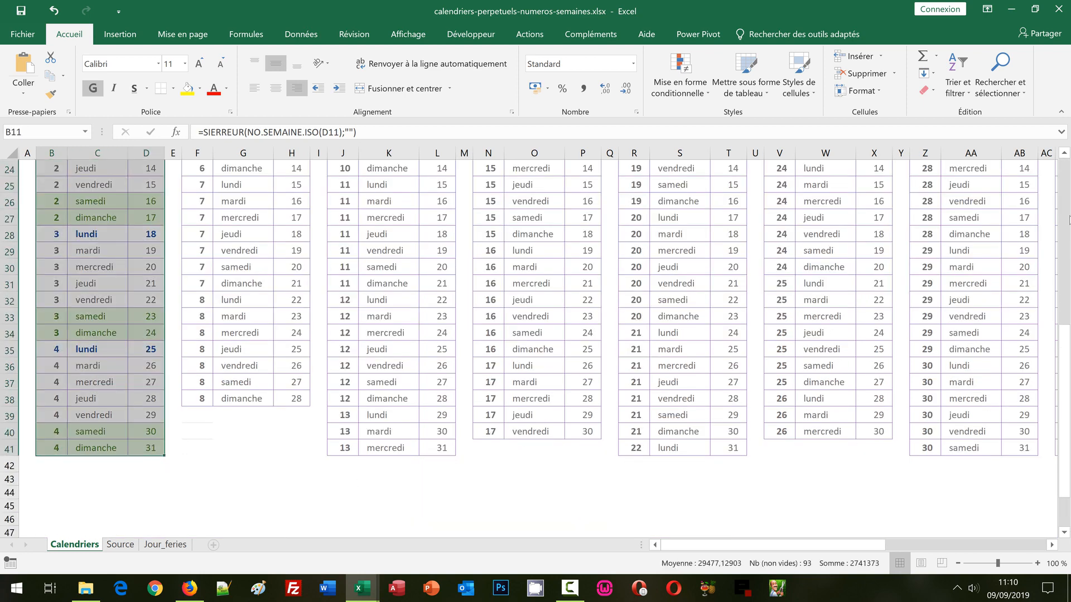
pyautogui.click(1066, 185)
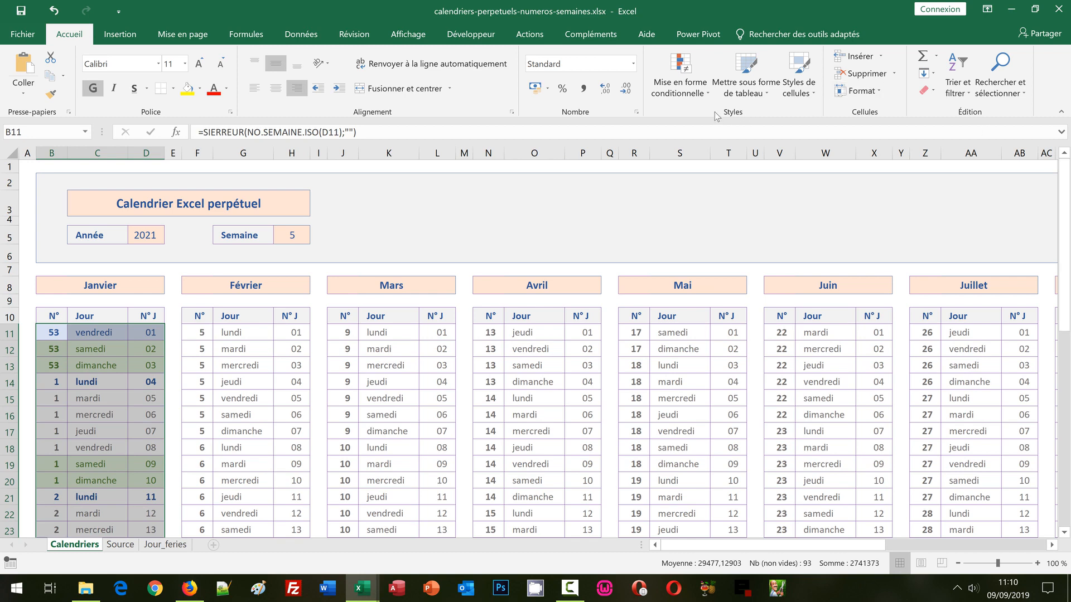
pyautogui.click(675, 87)
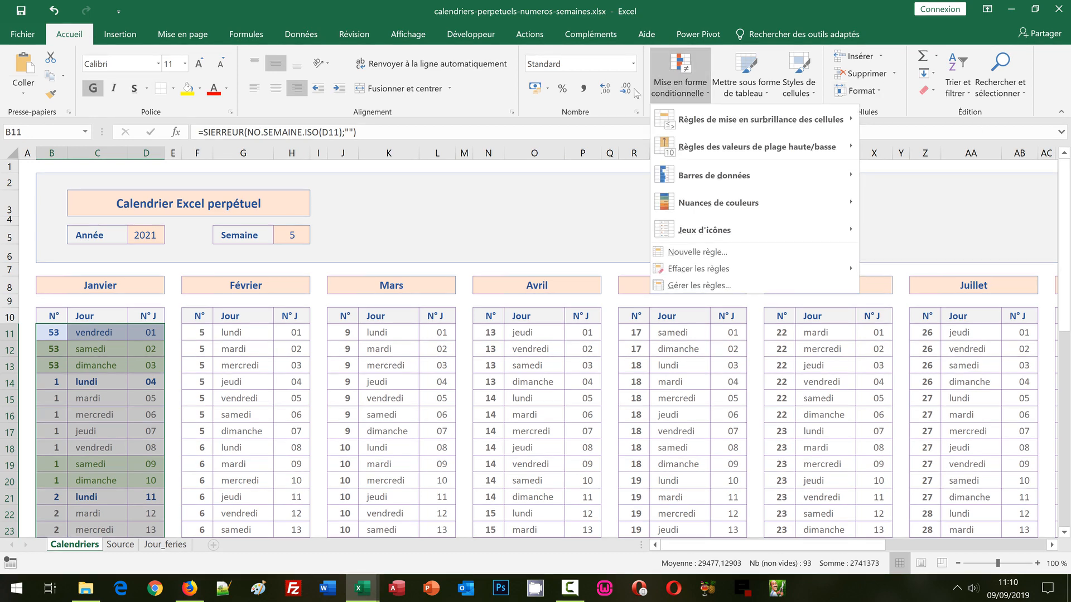
pyautogui.click(676, 254)
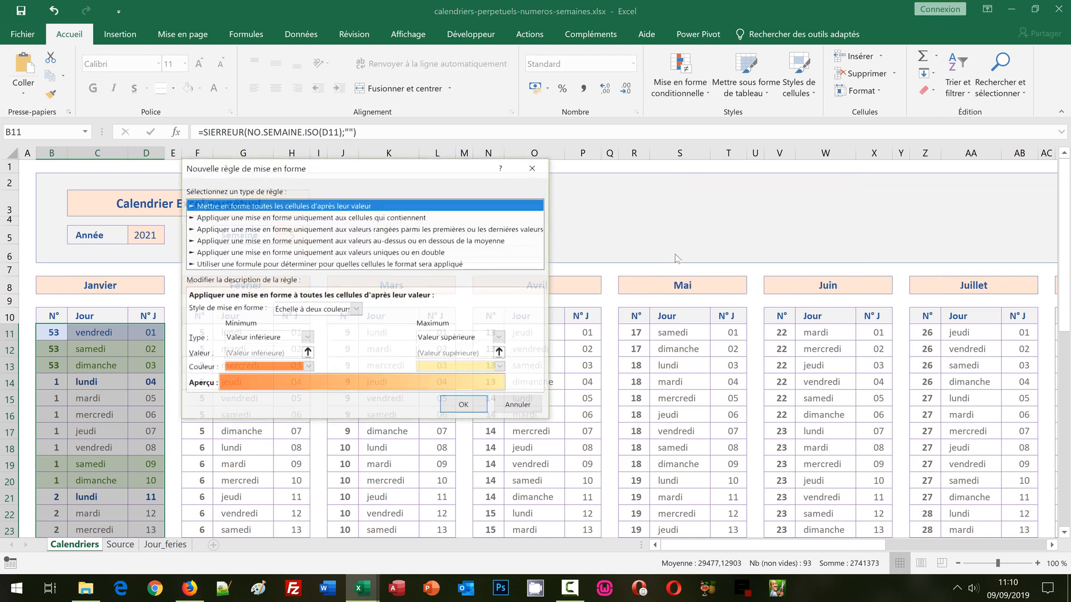
pyautogui.click(202, 264)
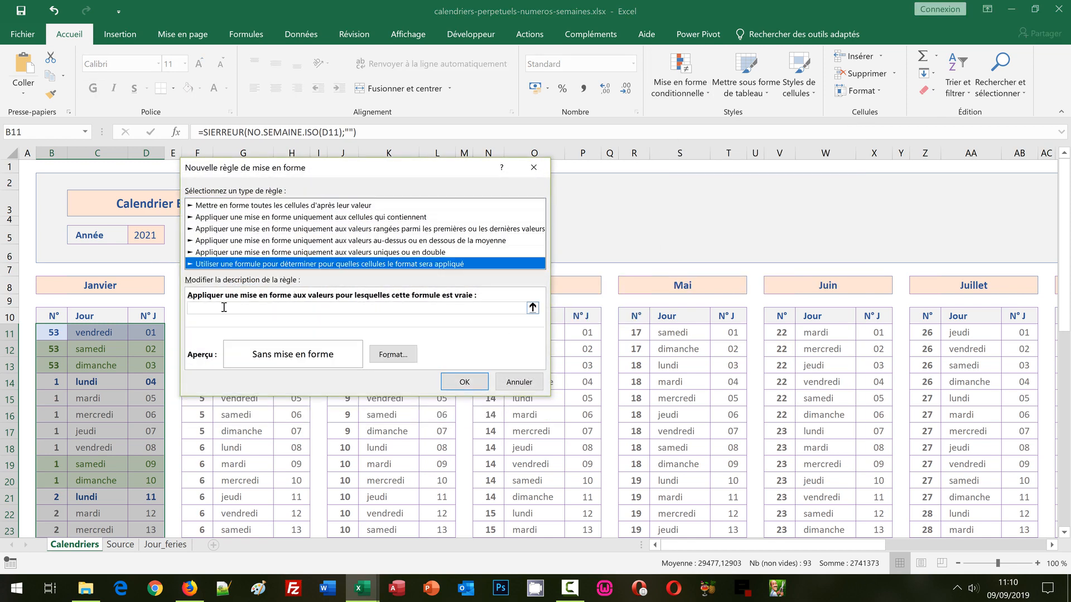
pyautogui.click(226, 307)
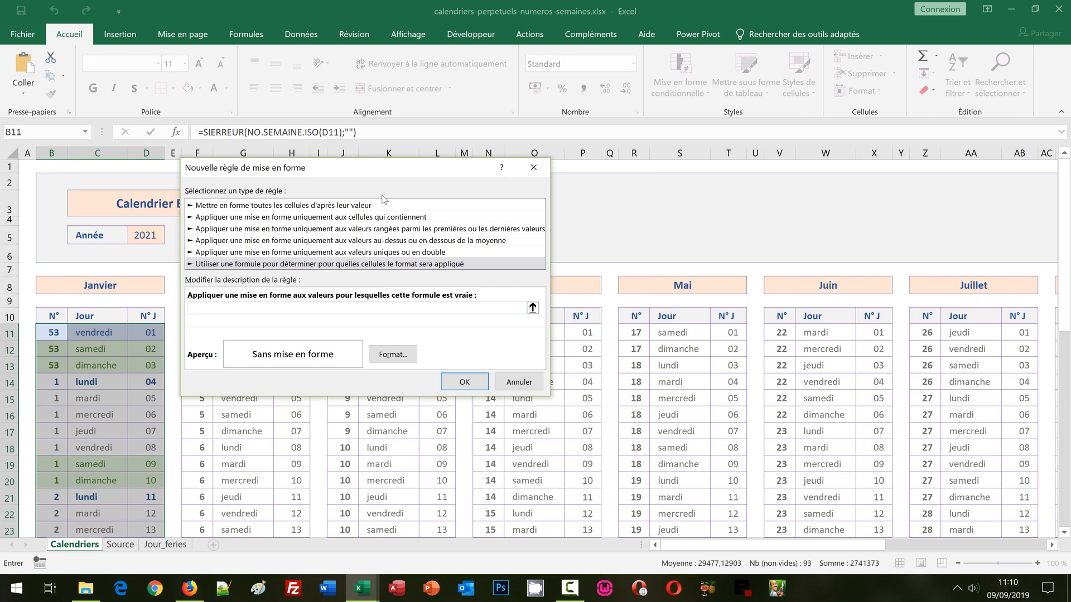
pyautogui.moveTo(367, 172); pyautogui.dragTo(378, 269)
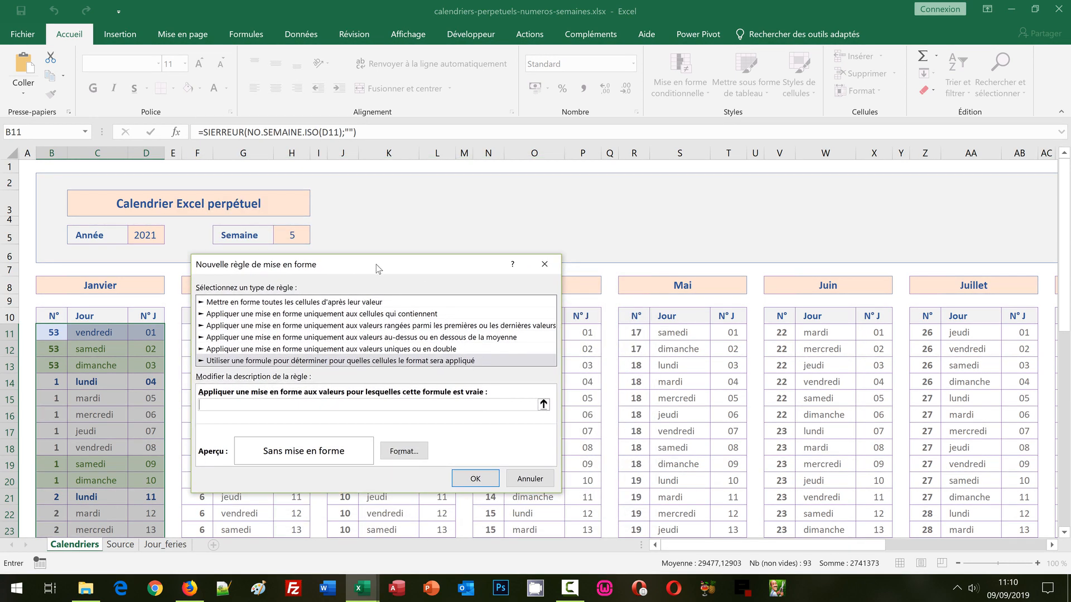
pyautogui.write('=')
pyautogui.click(53, 333)
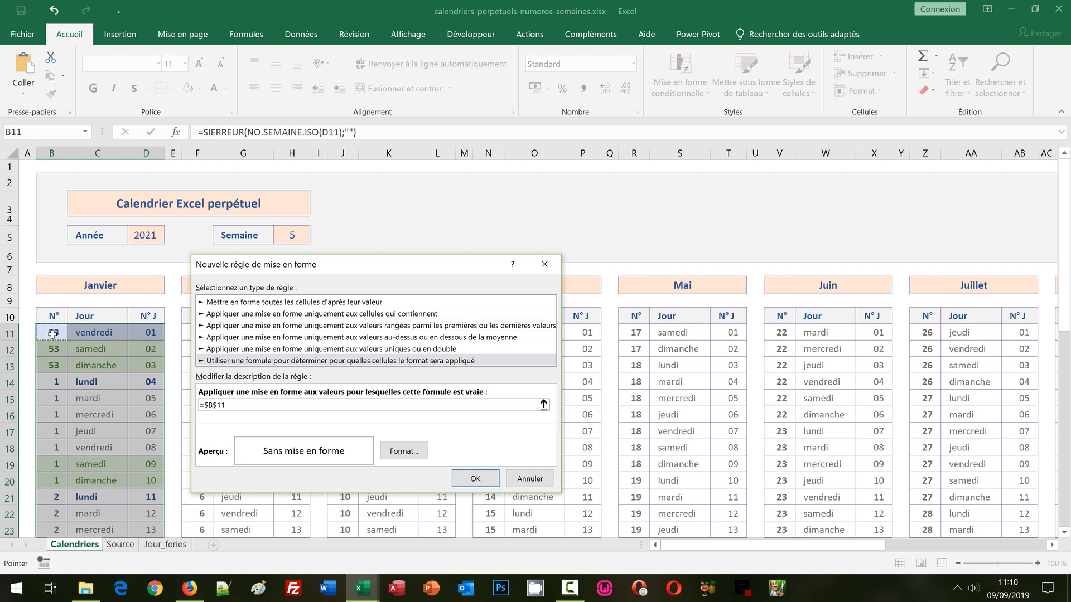
pyautogui.press('F4')
pyautogui.press('F4')
pyautogui.write('=')
pyautogui.click(295, 235)
# Step: Give the selected-week rule a light orange fill with dark red text and apply it to the Janvier block
pyautogui.click(407, 453)
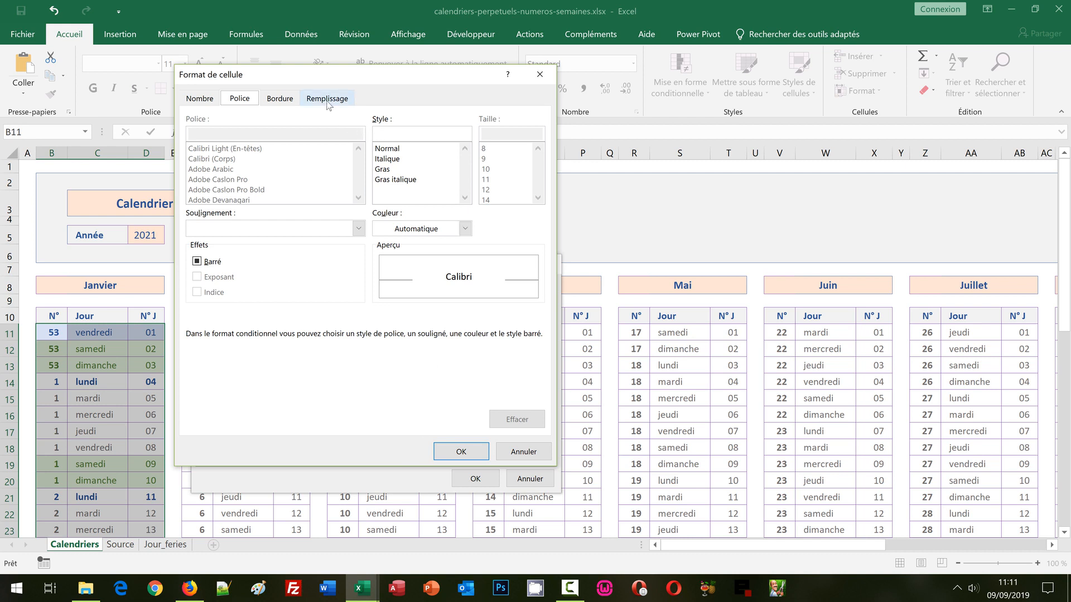
pyautogui.click(328, 101)
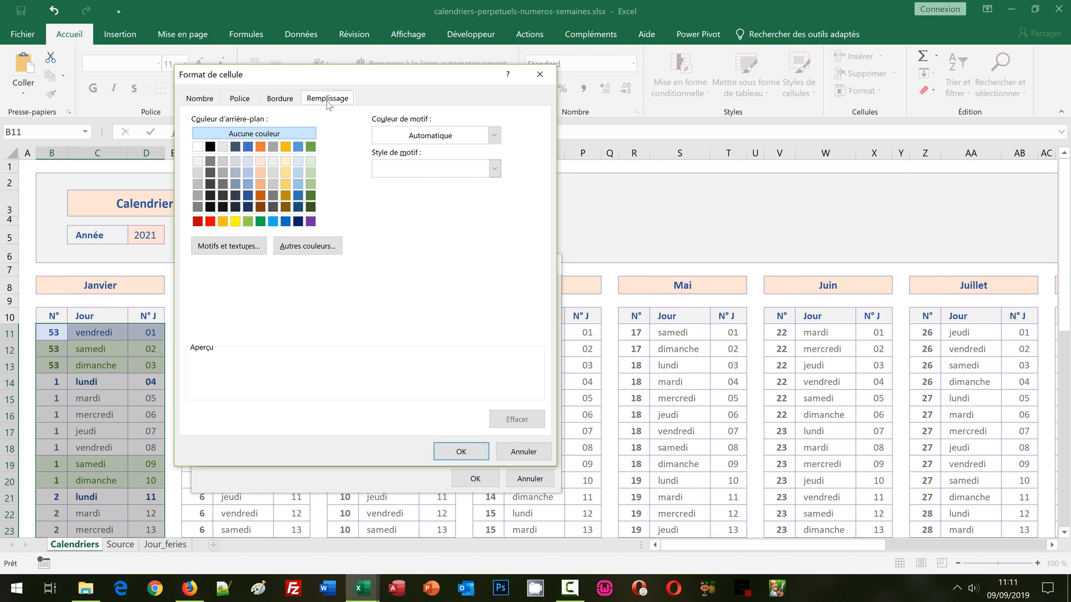
pyautogui.click(261, 162)
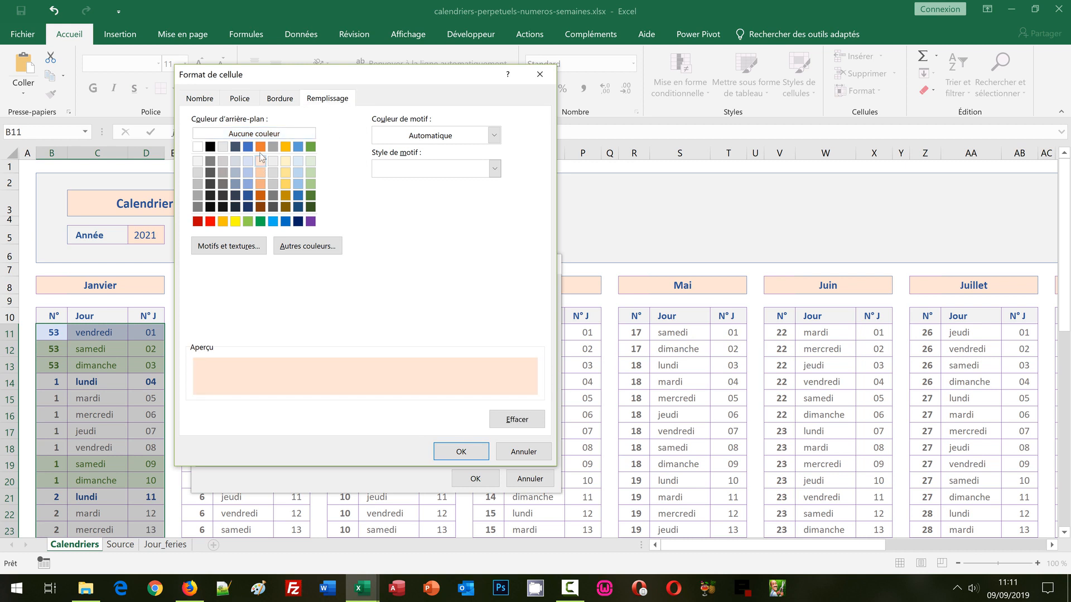
pyautogui.click(251, 98)
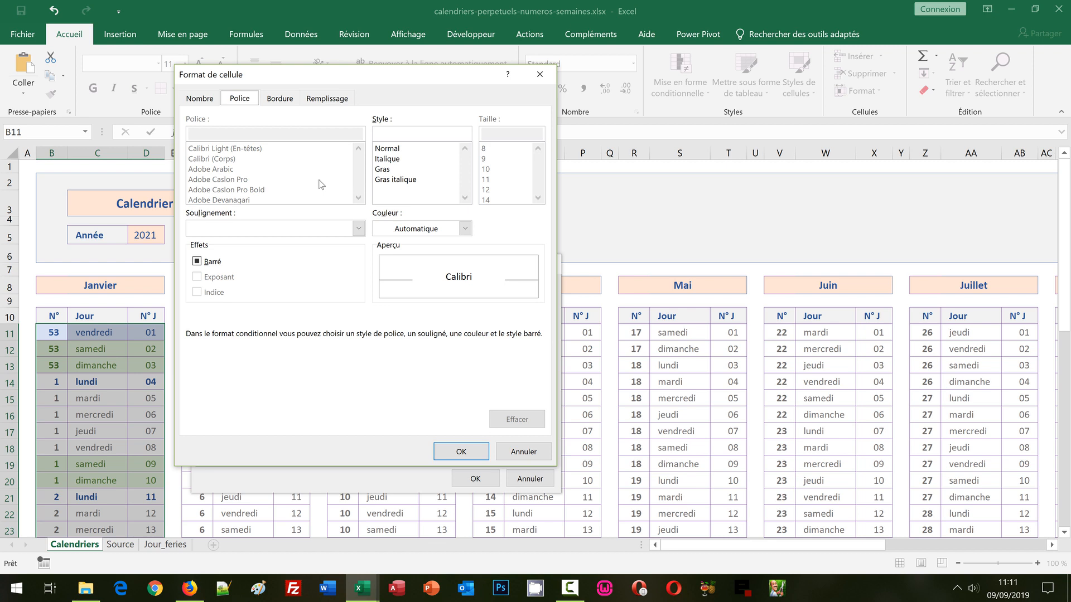
pyautogui.click(420, 230)
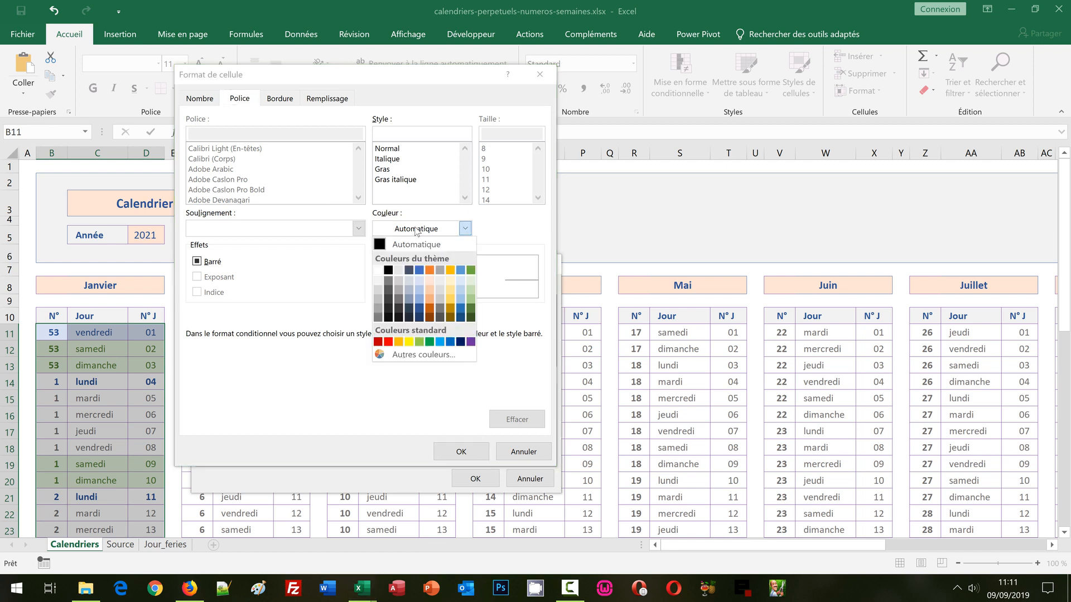
pyautogui.click(378, 341)
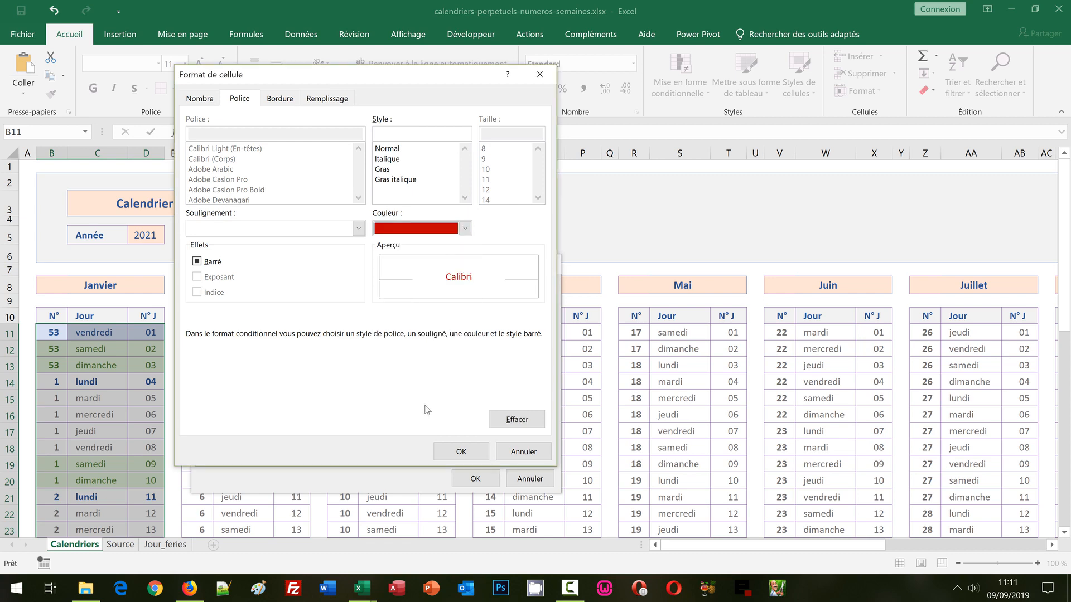
pyautogui.click(459, 451)
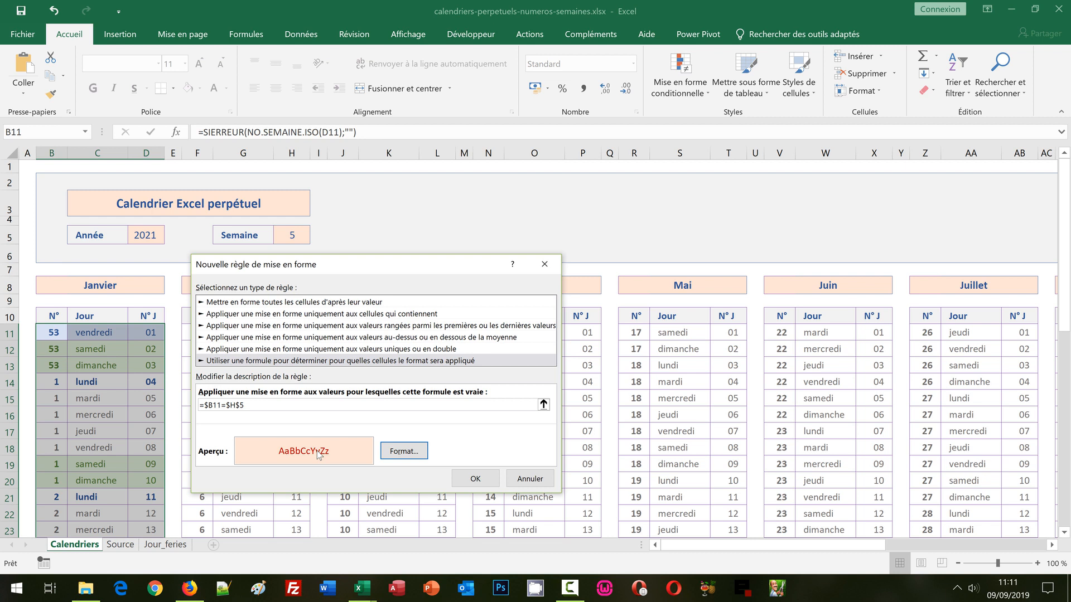
pyautogui.click(475, 478)
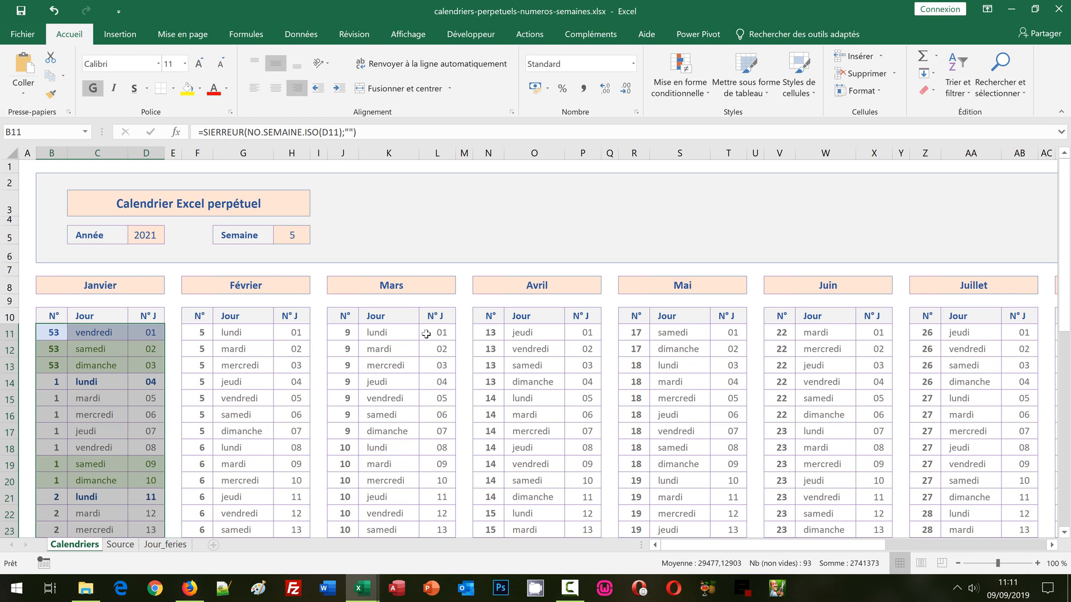
# Step: Set the week number in H5 to 3 and check the week highlighting in the Janvier block
pyautogui.click(301, 238)
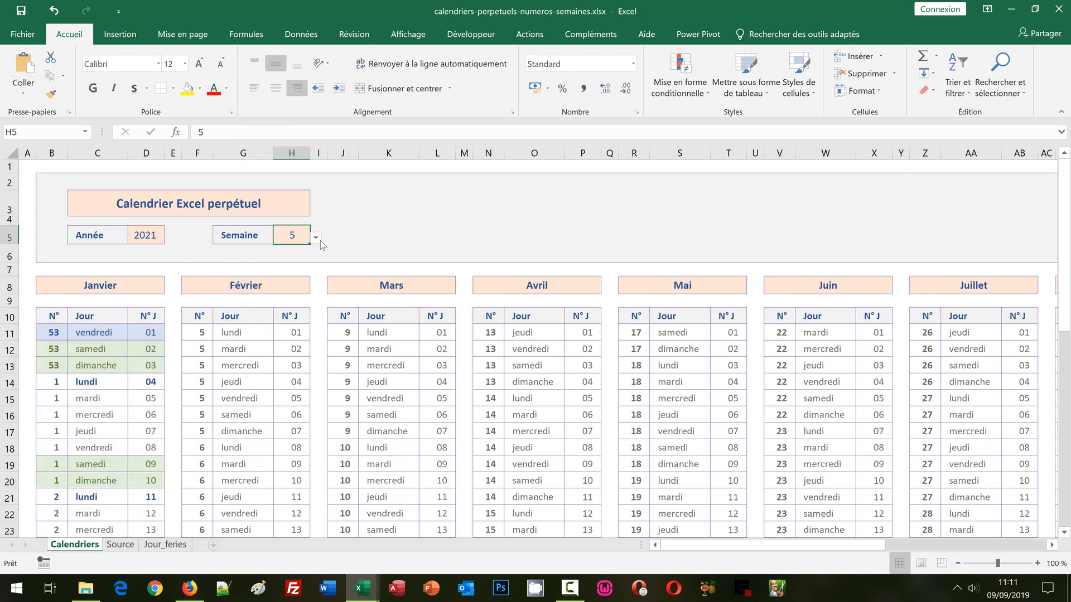
pyautogui.click(316, 238)
pyautogui.moveTo(316, 267); pyautogui.dragTo(316, 259)
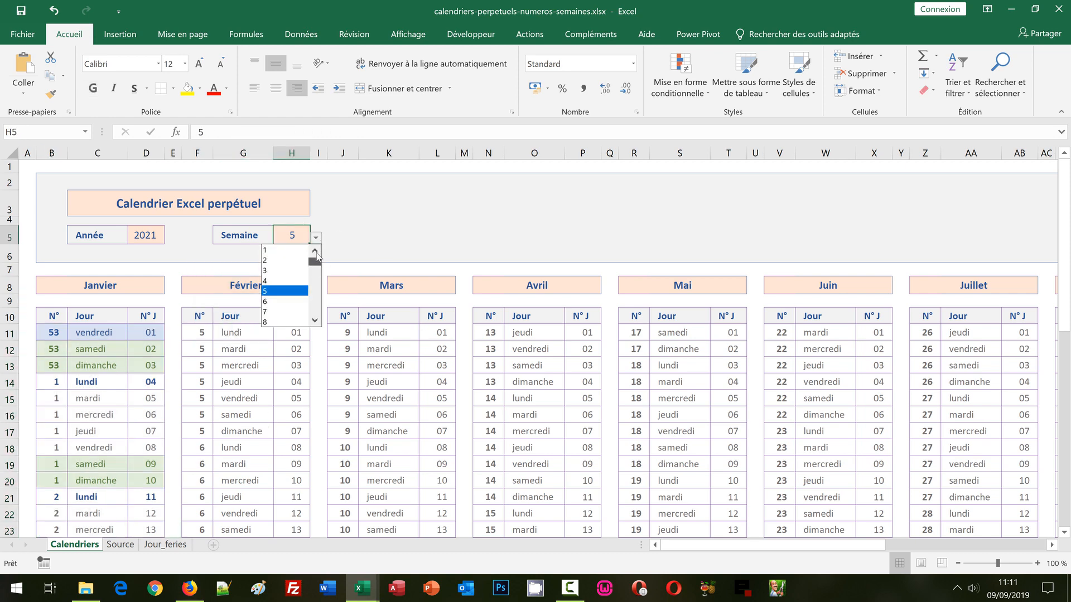
pyautogui.click(285, 269)
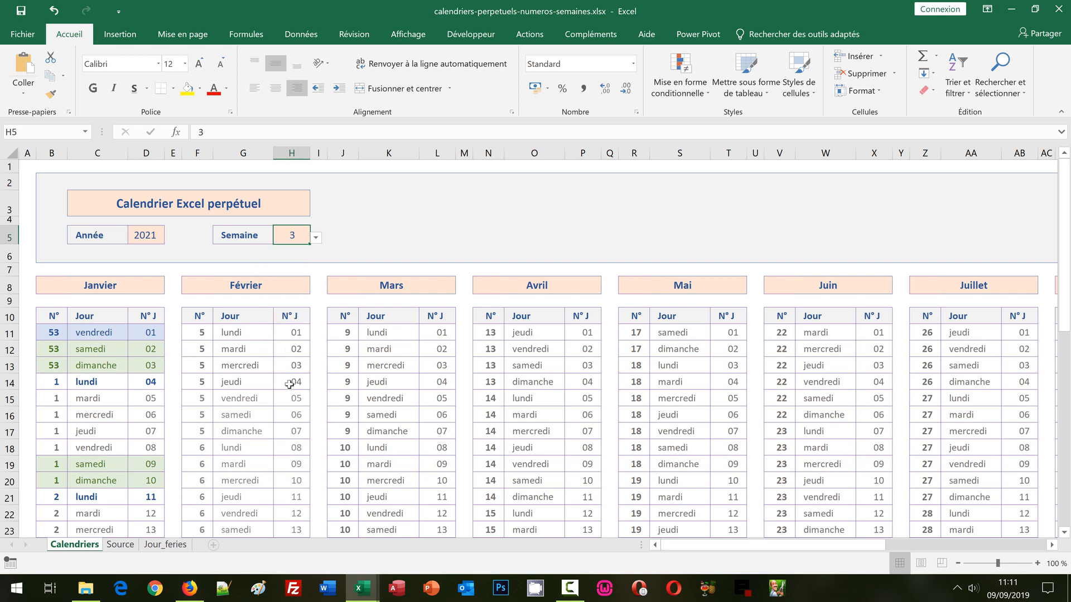
pyautogui.scroll(-2, 289, 384)
pyautogui.scroll(-3, 289, 384)
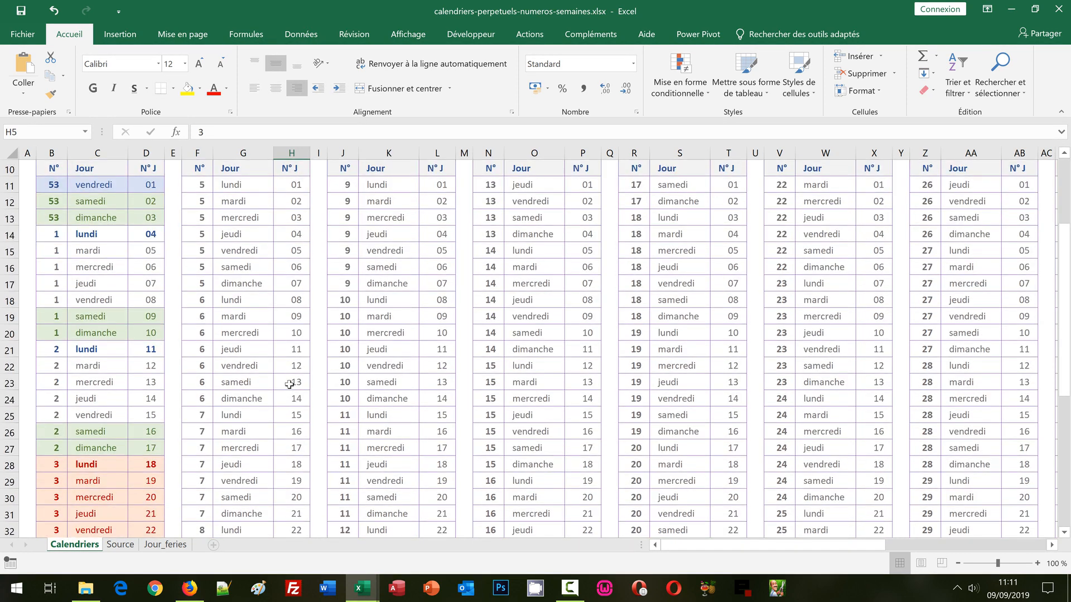
pyautogui.scroll(-1, 288, 384)
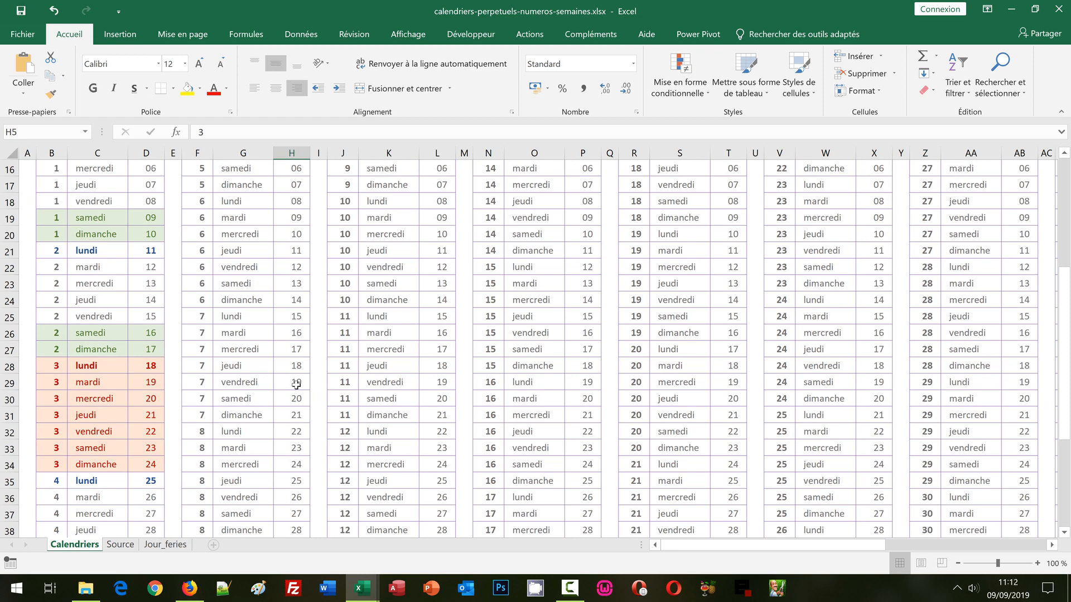
pyautogui.scroll(2, 296, 384)
pyautogui.scroll(3, 297, 384)
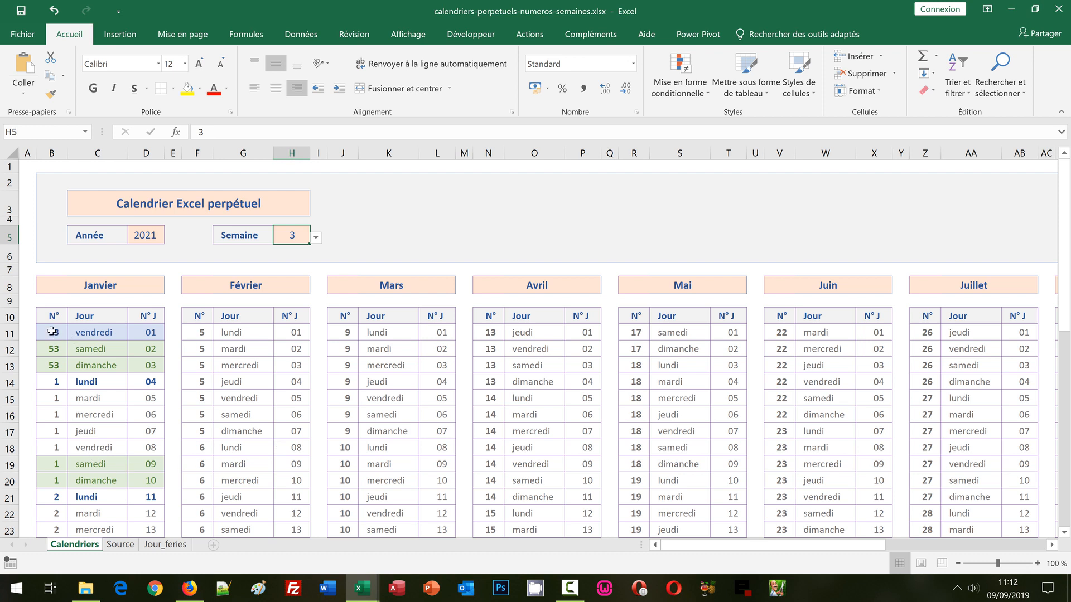
# Step: Copy the formatting of the Janvier block B11:D41 onto the Février block F11:H41 with Format Painter
pyautogui.click(52, 331)
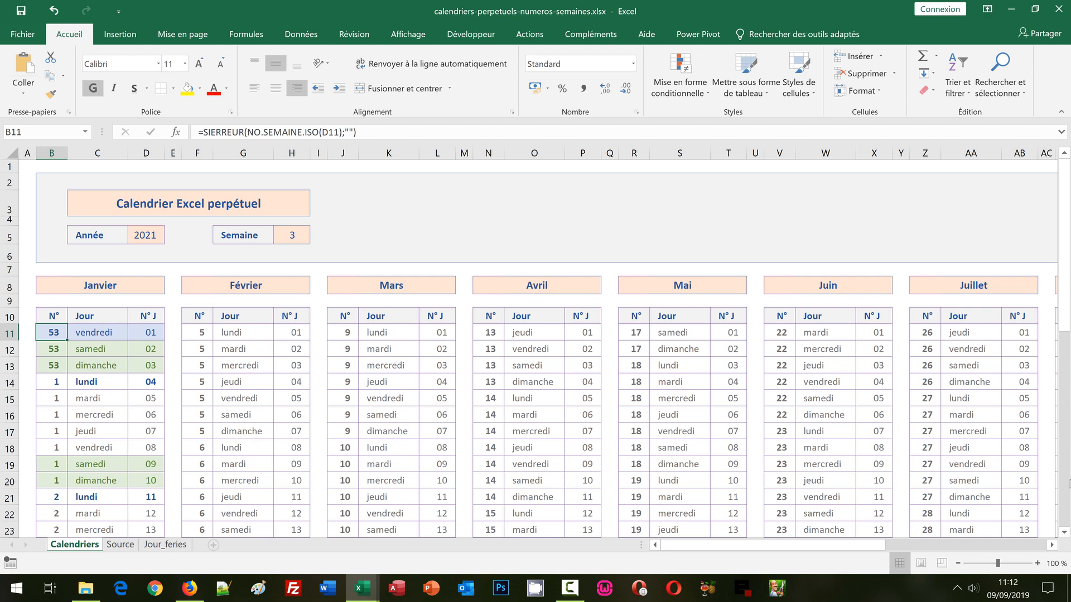
pyautogui.click(1065, 489)
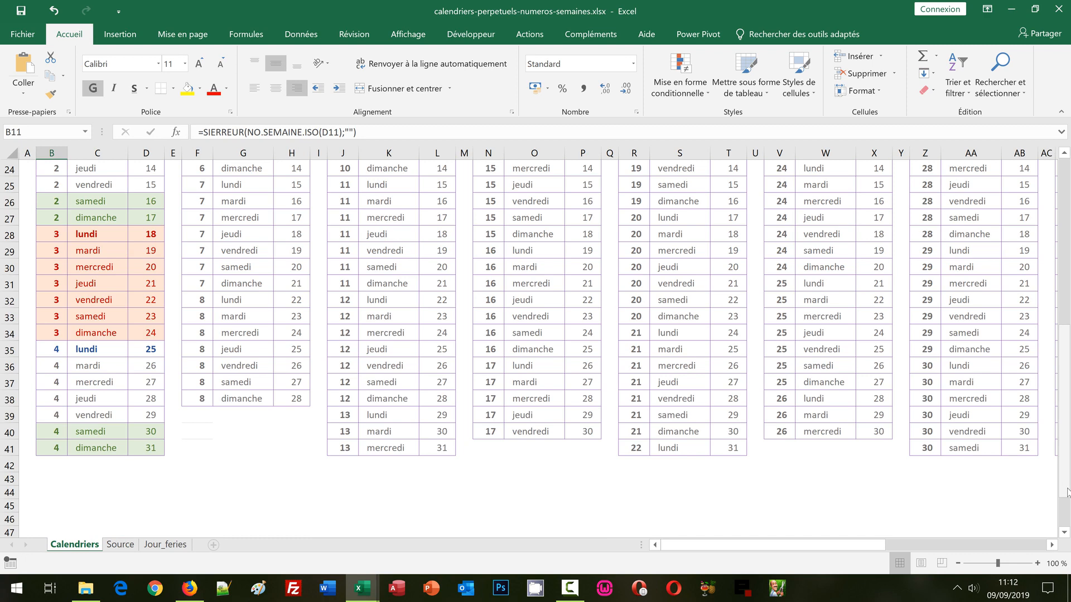
pyautogui.keyDown('shift'); pyautogui.click(148, 452); pyautogui.keyUp('shift')
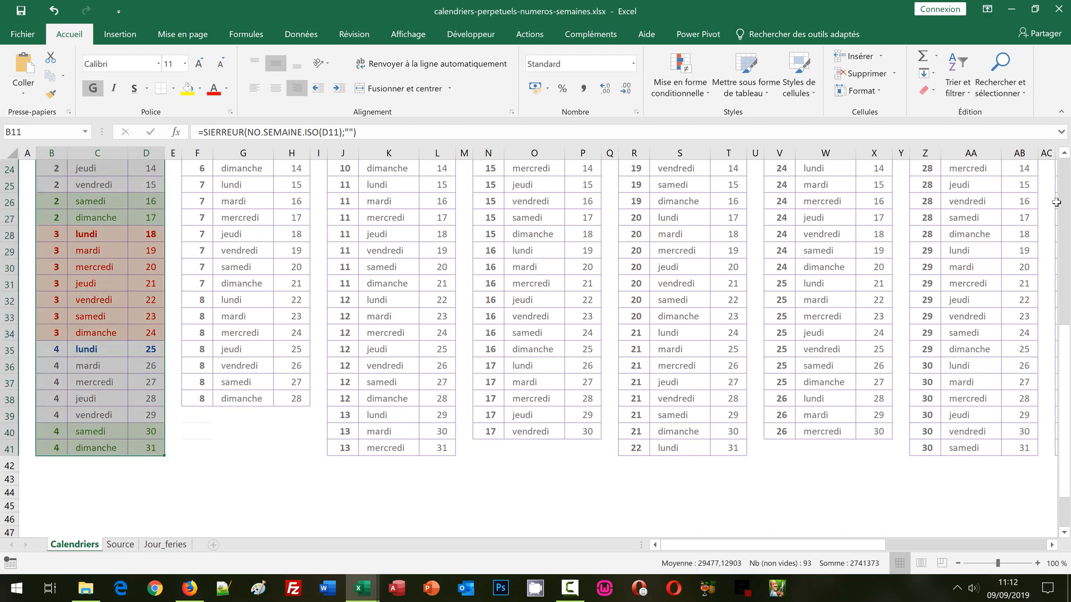
pyautogui.click(1065, 176)
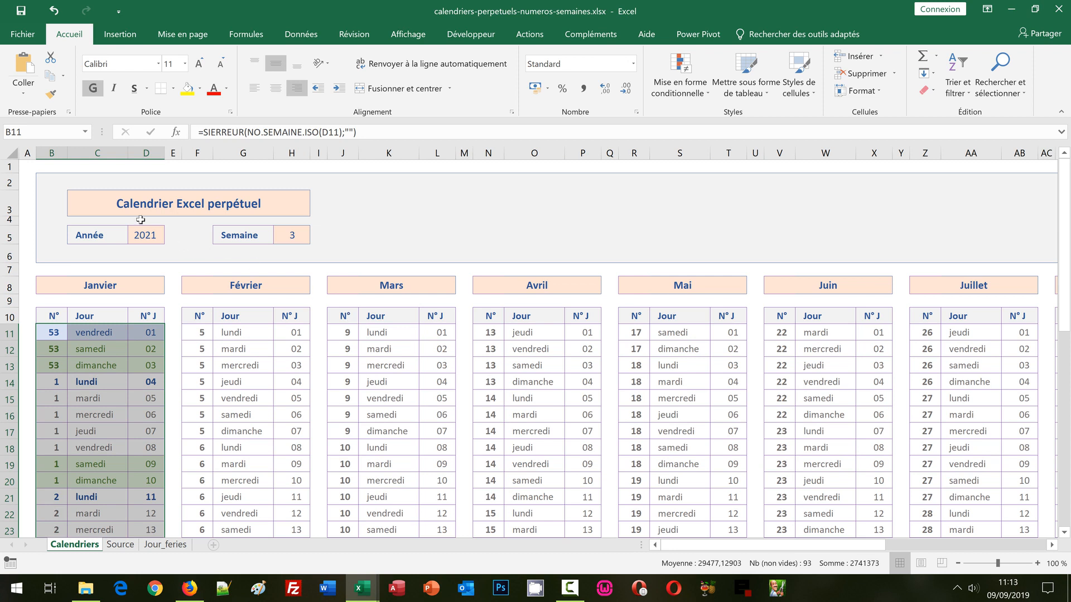
pyautogui.click(54, 98)
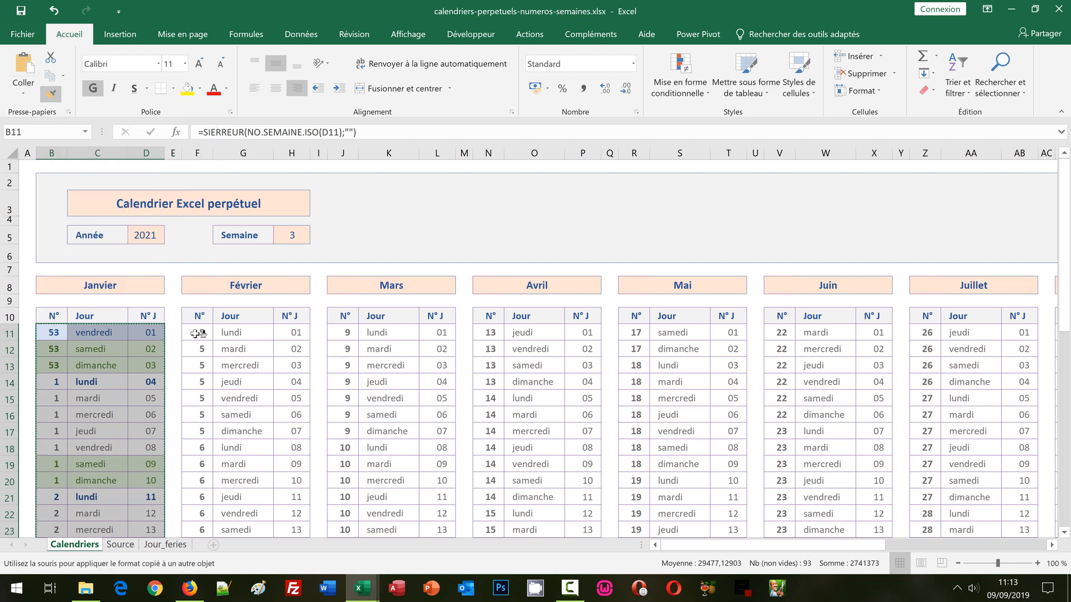
pyautogui.moveTo(197, 333)
pyautogui.mouseDown()
pyautogui.moveTo(296, 518)
pyautogui.moveTo(298, 561)
pyautogui.moveTo(285, 525)
pyautogui.moveTo(285, 554)
pyautogui.moveTo(281, 444)
pyautogui.moveTo(309, 449)
pyautogui.mouseUp()
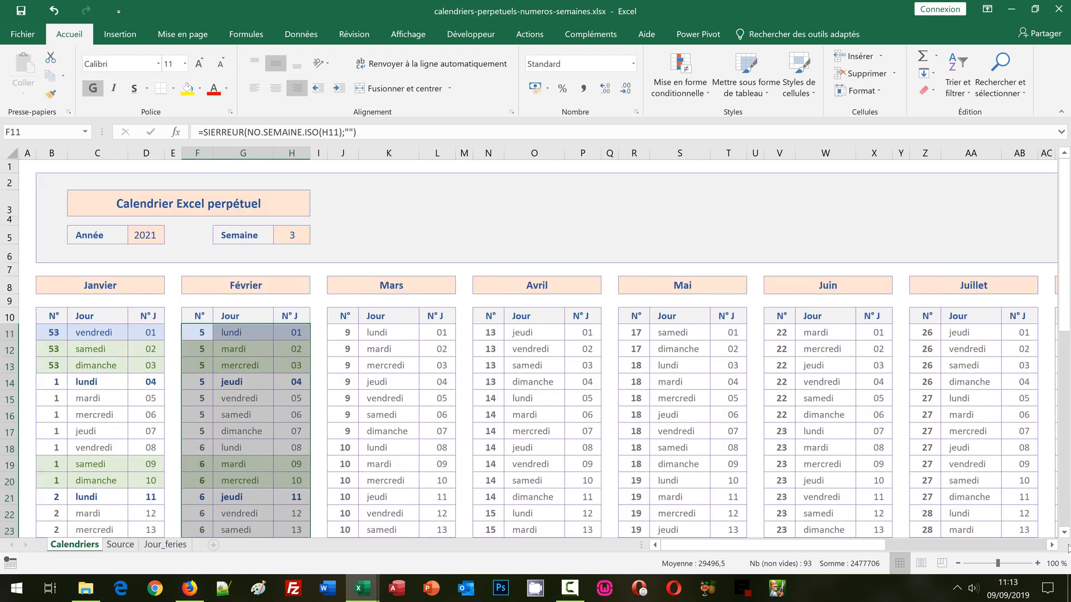
# Step: Change the selected-week conditional formatting rule of the Février block F11:H41 to =$F11=$H$5 and apply it
pyautogui.click(1065, 521)
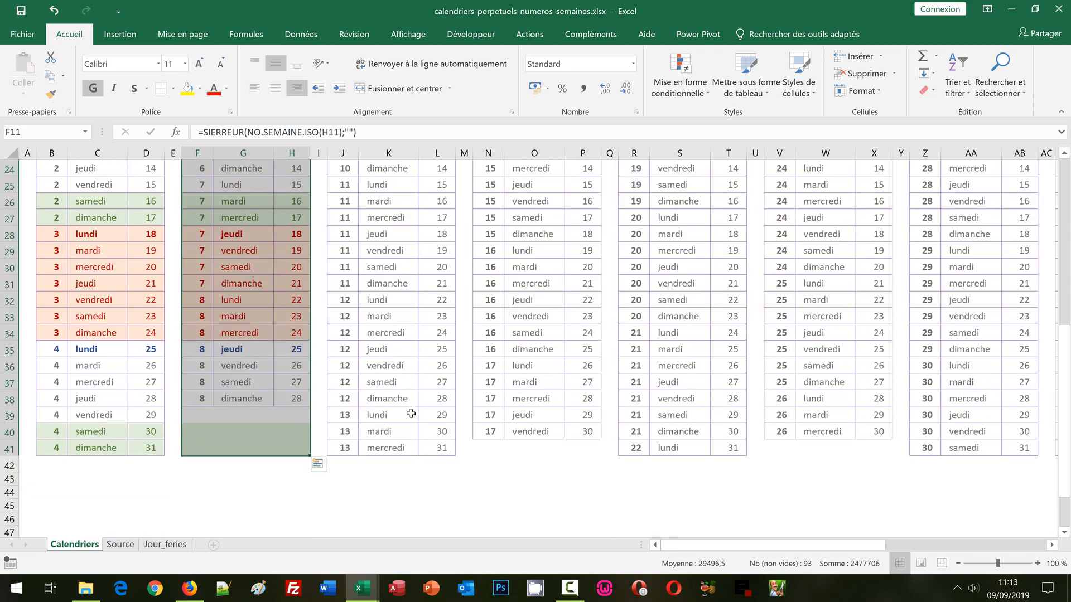
pyautogui.click(1067, 185)
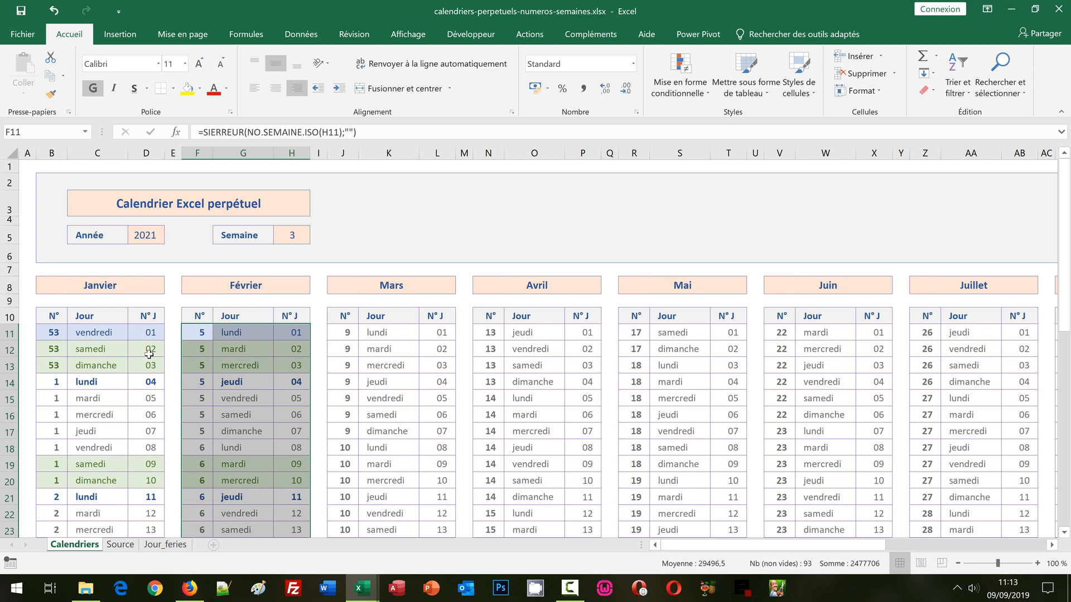
pyautogui.click(681, 96)
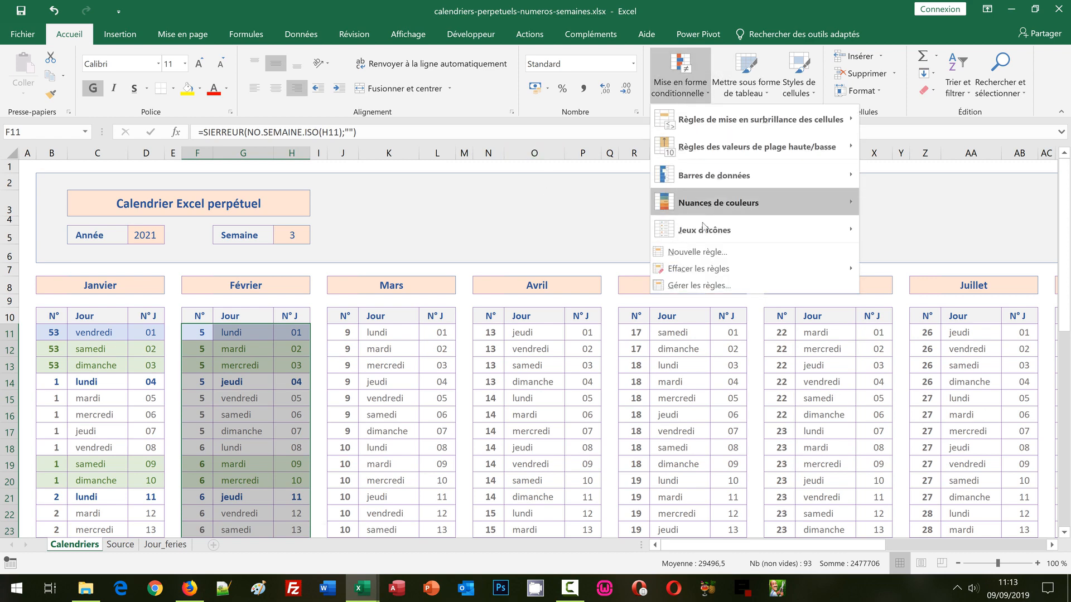
pyautogui.click(707, 286)
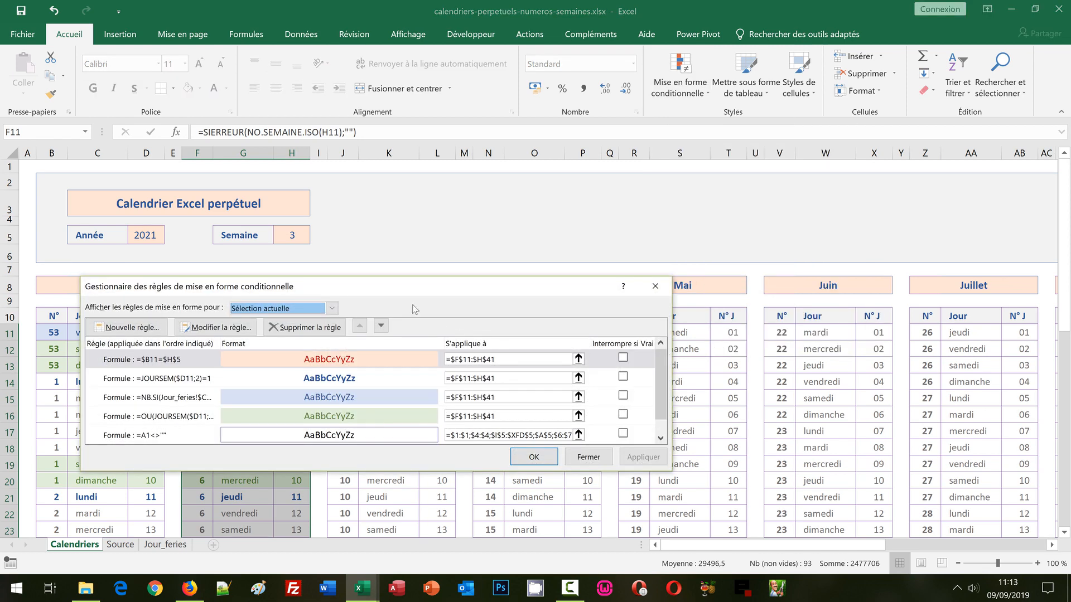
pyautogui.moveTo(411, 295); pyautogui.dragTo(686, 149)
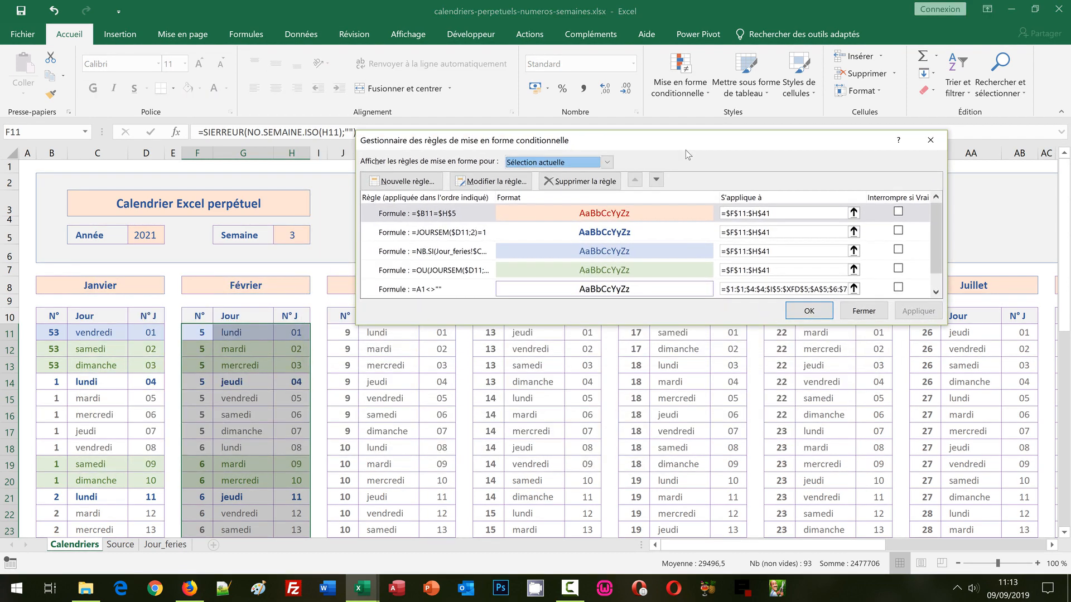
pyautogui.click(496, 183)
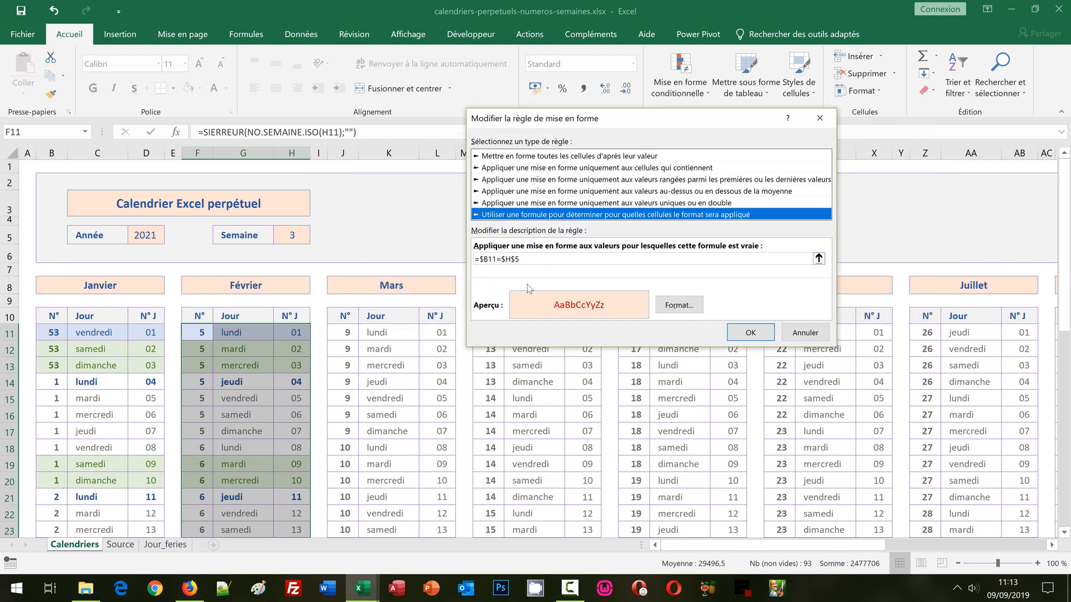
pyautogui.moveTo(565, 127); pyautogui.dragTo(523, 163)
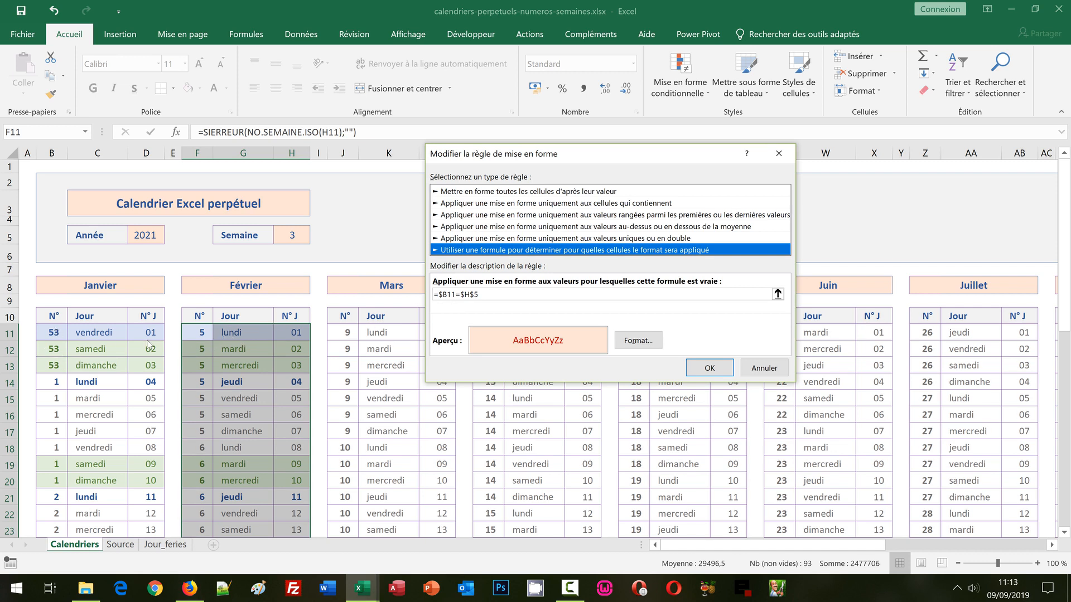
pyautogui.click(445, 295)
pyautogui.press('BackSpace')
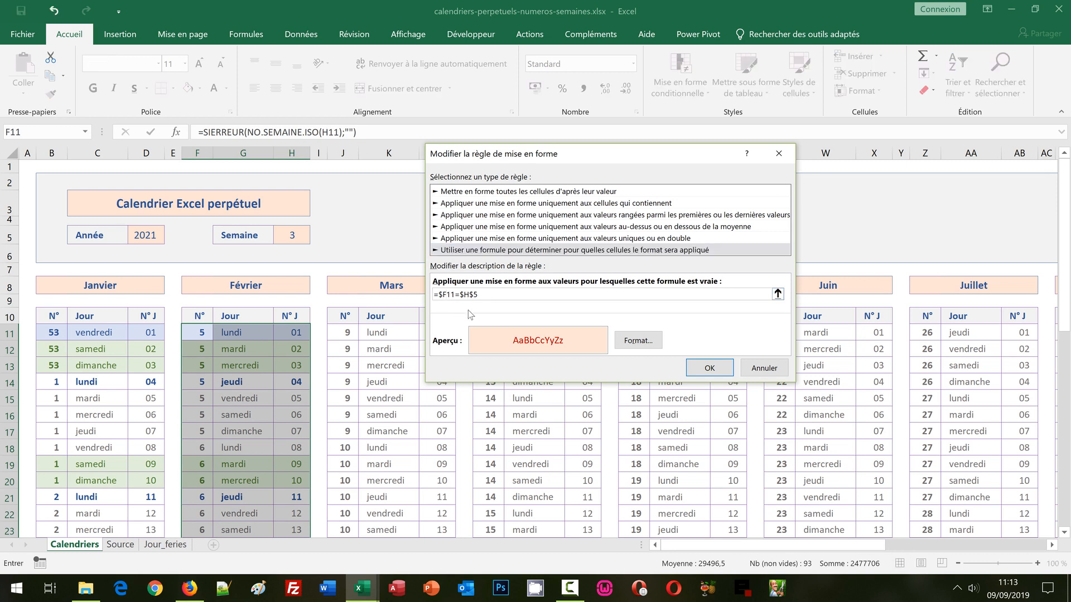
pyautogui.write('F')
pyautogui.click(719, 372)
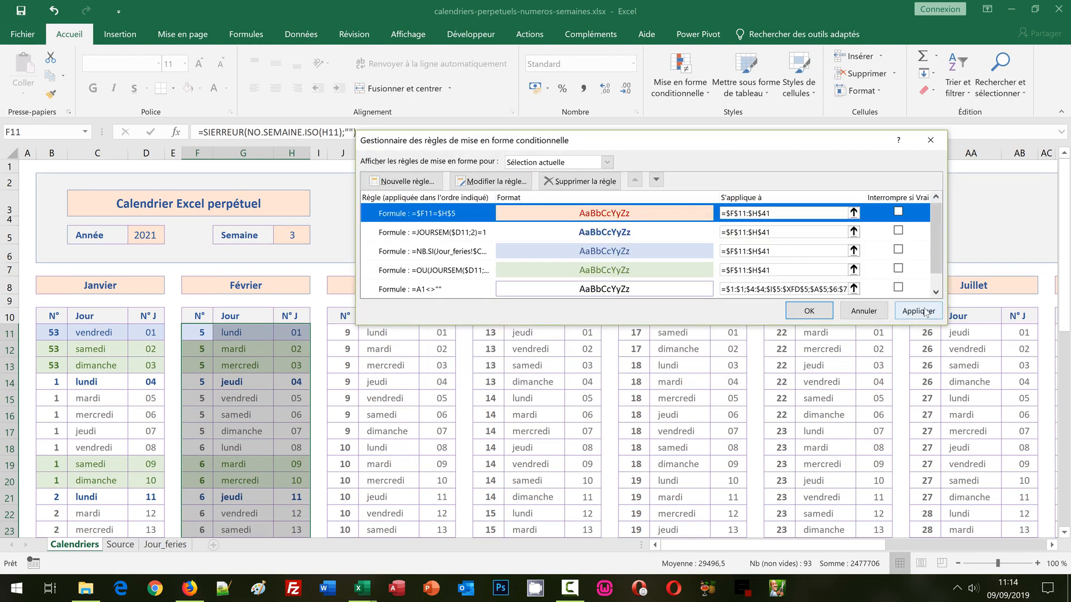
pyautogui.click(923, 311)
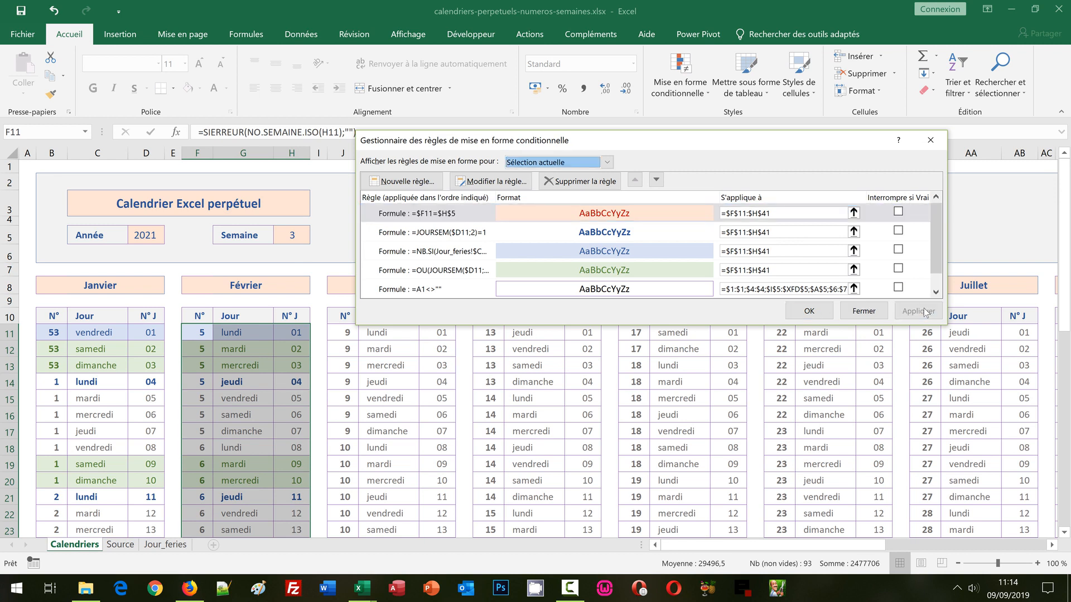
# Step: Change the Monday rule of the Février block to =JOURSEM($H11;2)=1 and apply it
pyautogui.click(590, 235)
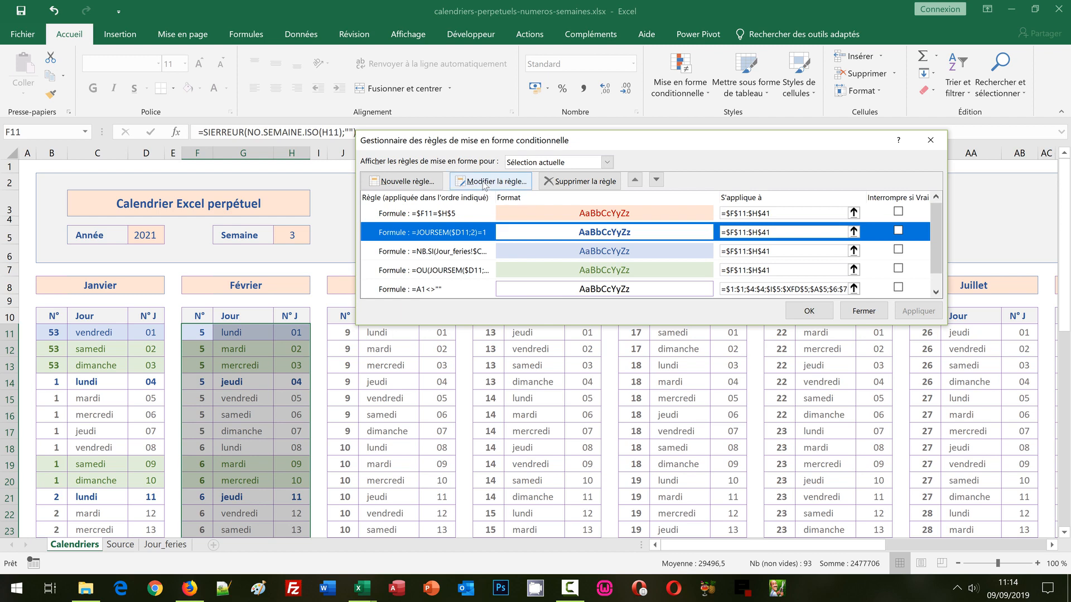
pyautogui.click(483, 183)
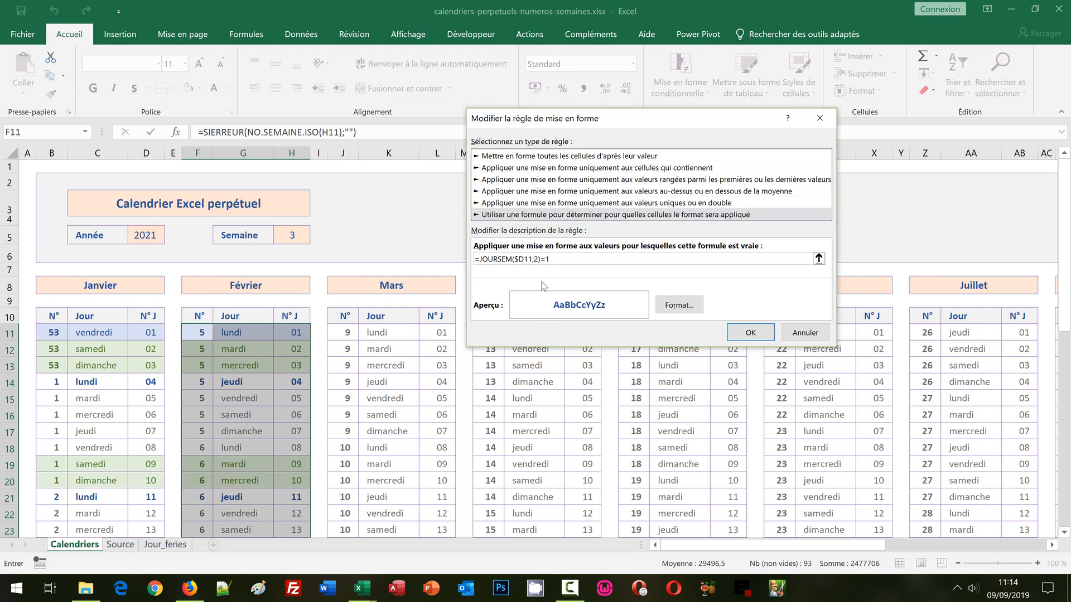
pyautogui.press('BackSpace')
pyautogui.write('H')
pyautogui.click(750, 333)
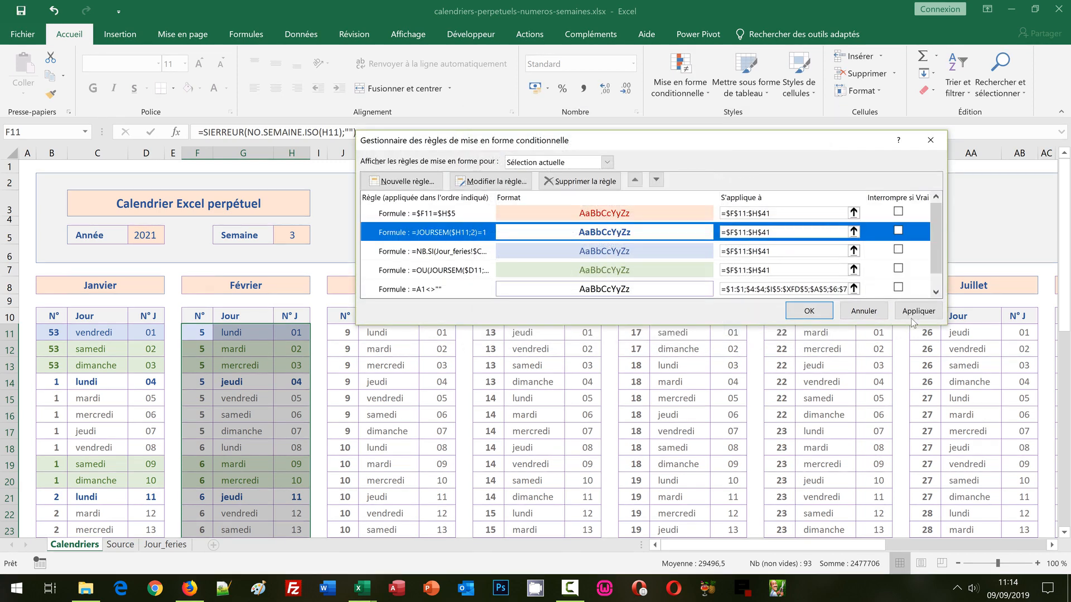
pyautogui.click(919, 313)
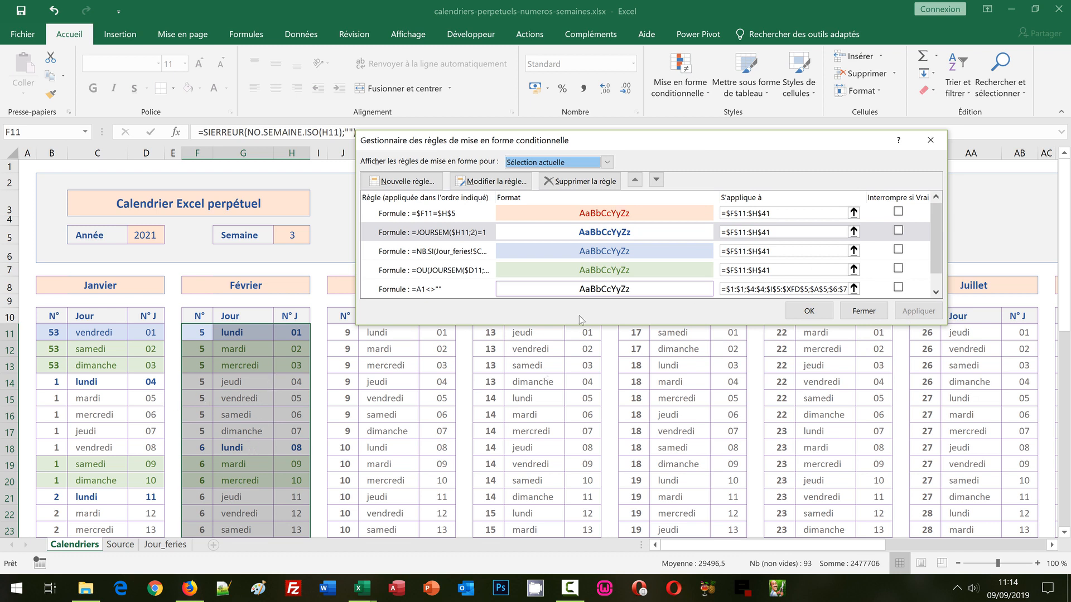
# Step: Change the date reference in the Février block's holiday rule (NB.SI on Jour_feries) to $H11 and apply it
pyautogui.click(580, 255)
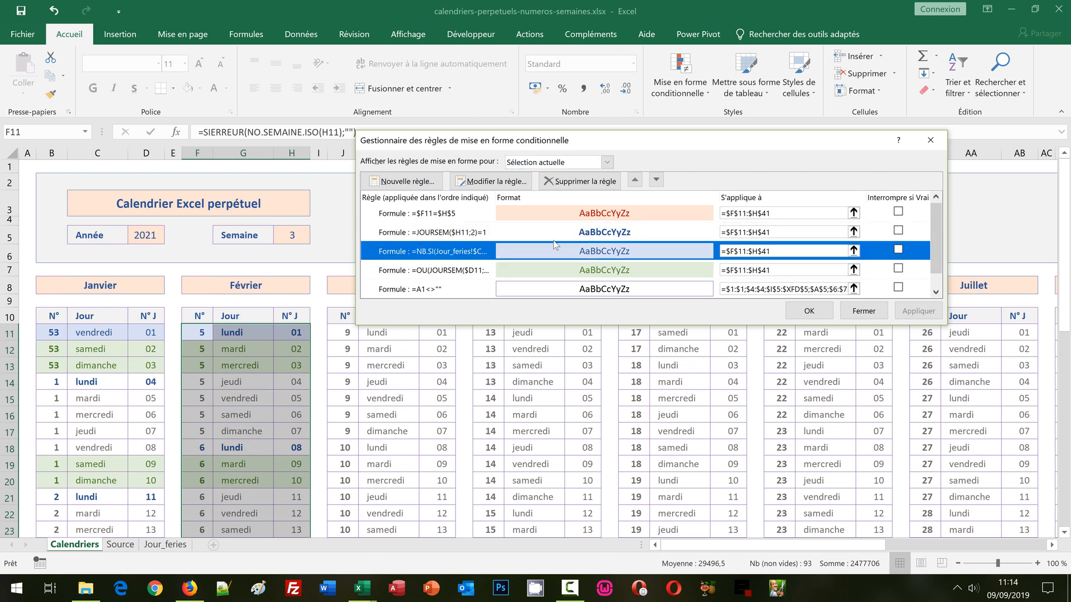
pyautogui.click(491, 182)
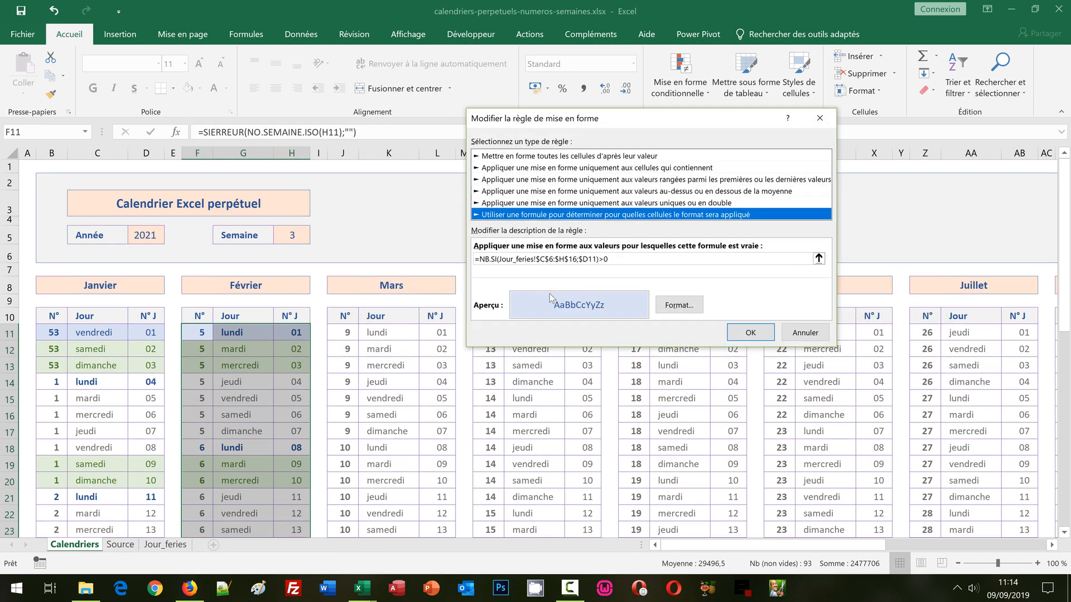
pyautogui.click(584, 261)
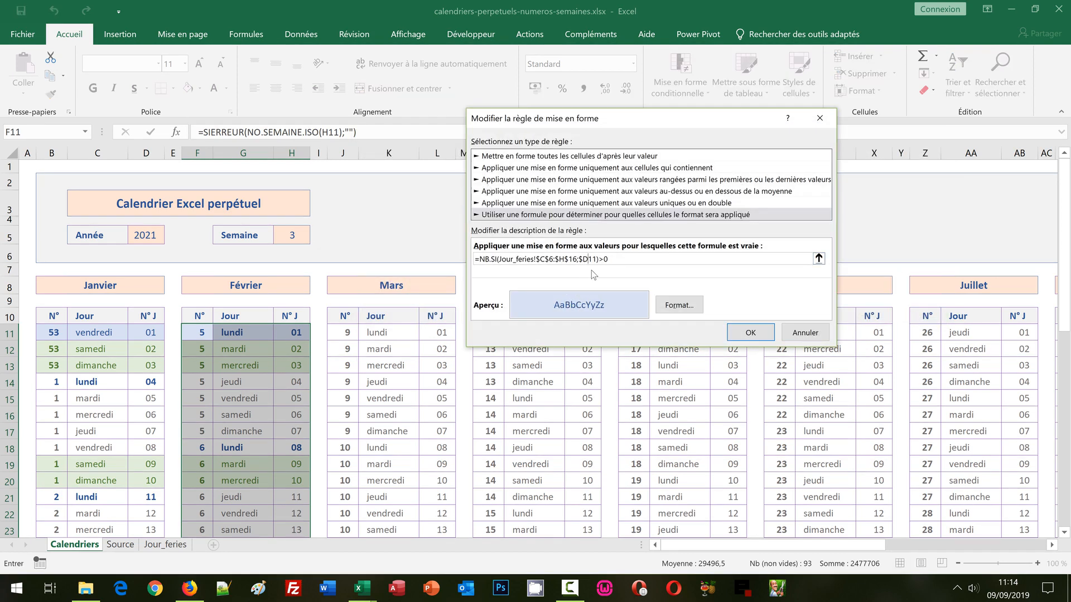
pyautogui.press('BackSpace')
pyautogui.click(749, 333)
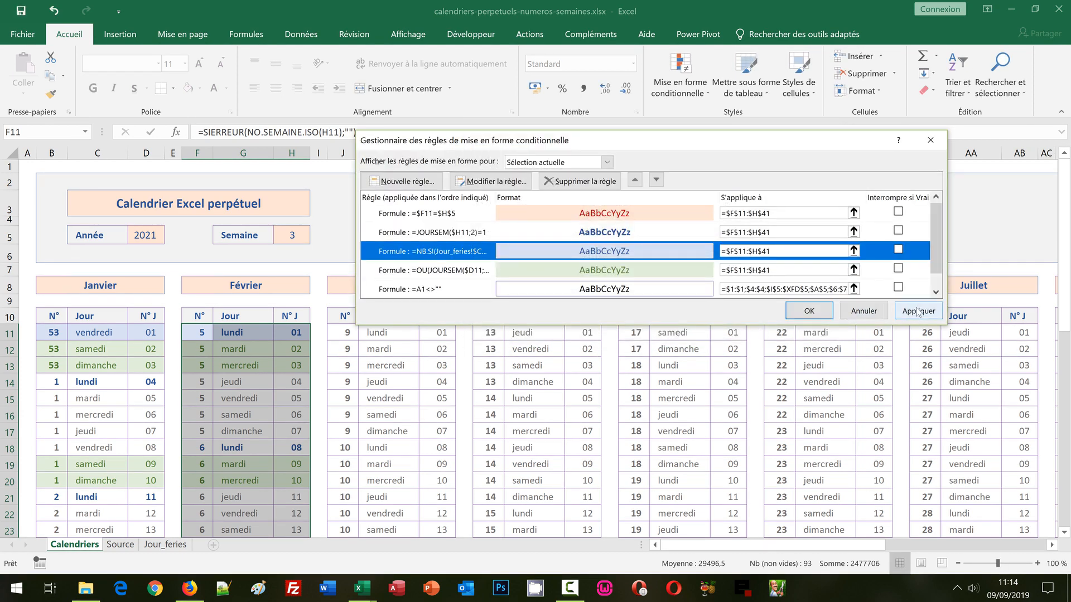
pyautogui.click(918, 310)
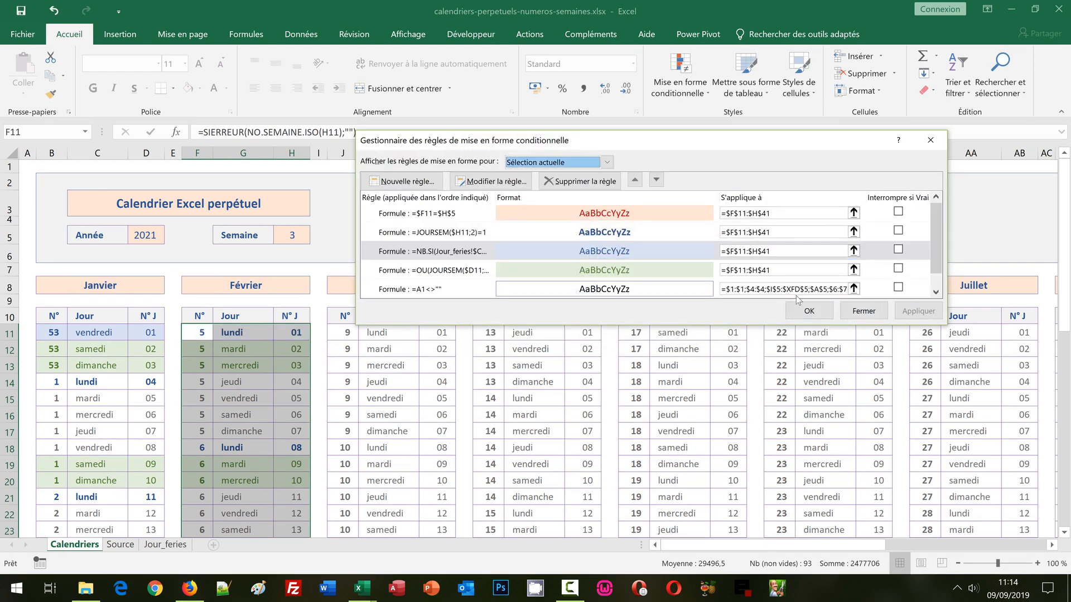
# Step: Change the Février block's weekend rule to =OU(JOURSEM($H11;2)=6;JOURSEM($H11;2)=7), apply it and close the rules manager
pyautogui.click(653, 269)
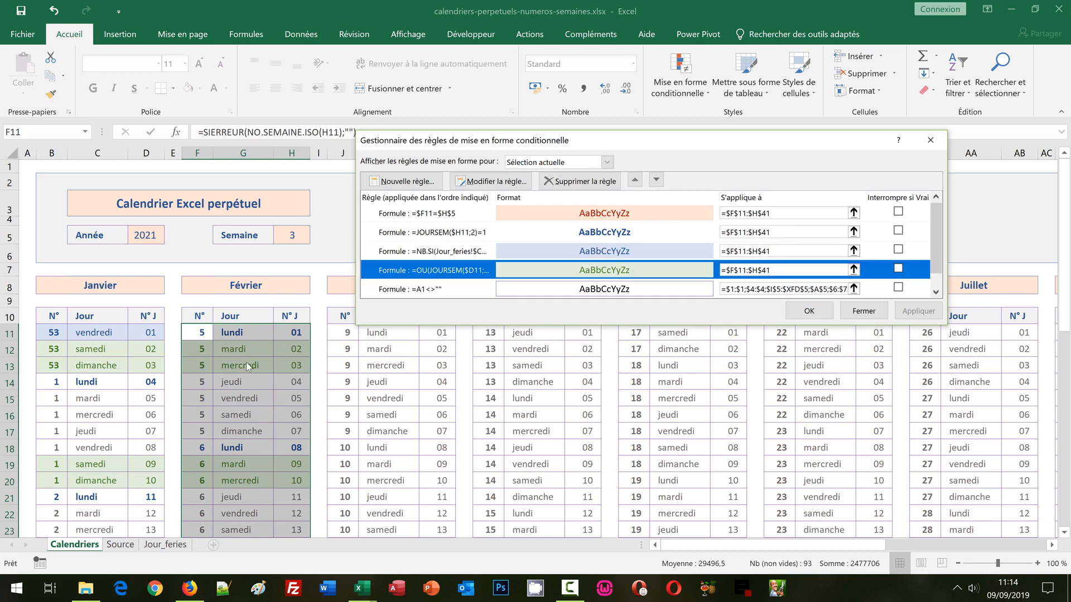
pyautogui.click(488, 182)
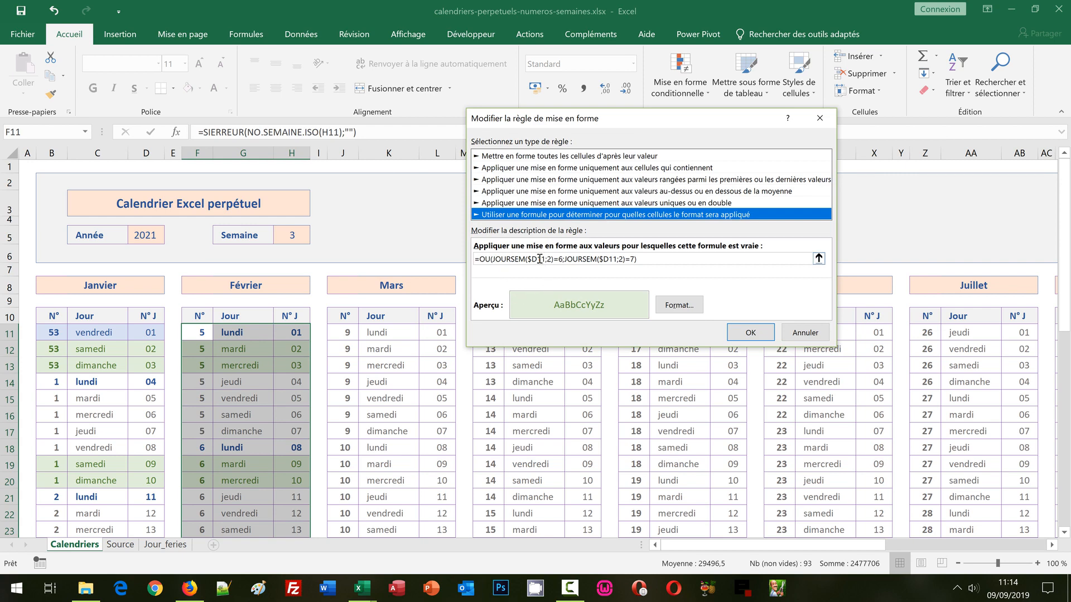
pyautogui.click(539, 259)
pyautogui.press('BackSpace')
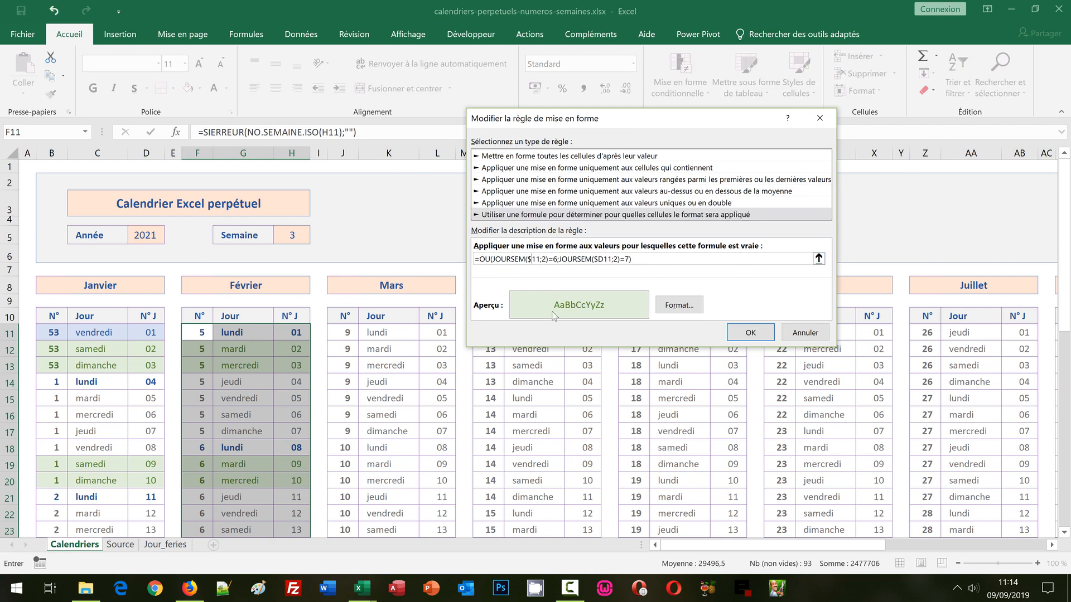
pyautogui.write('H')
pyautogui.click(609, 259)
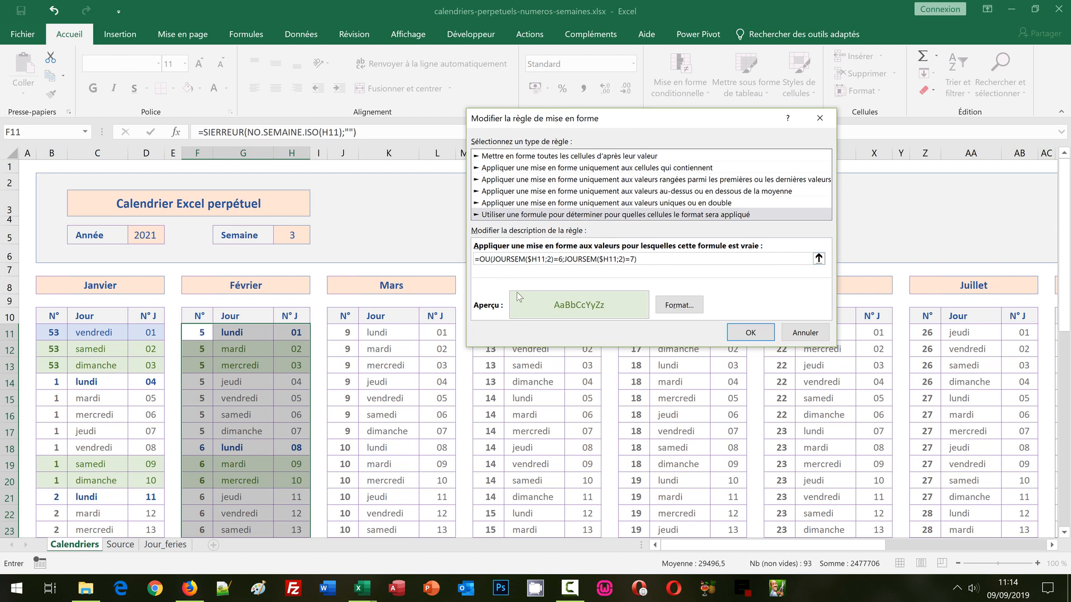
pyautogui.click(750, 333)
pyautogui.click(918, 310)
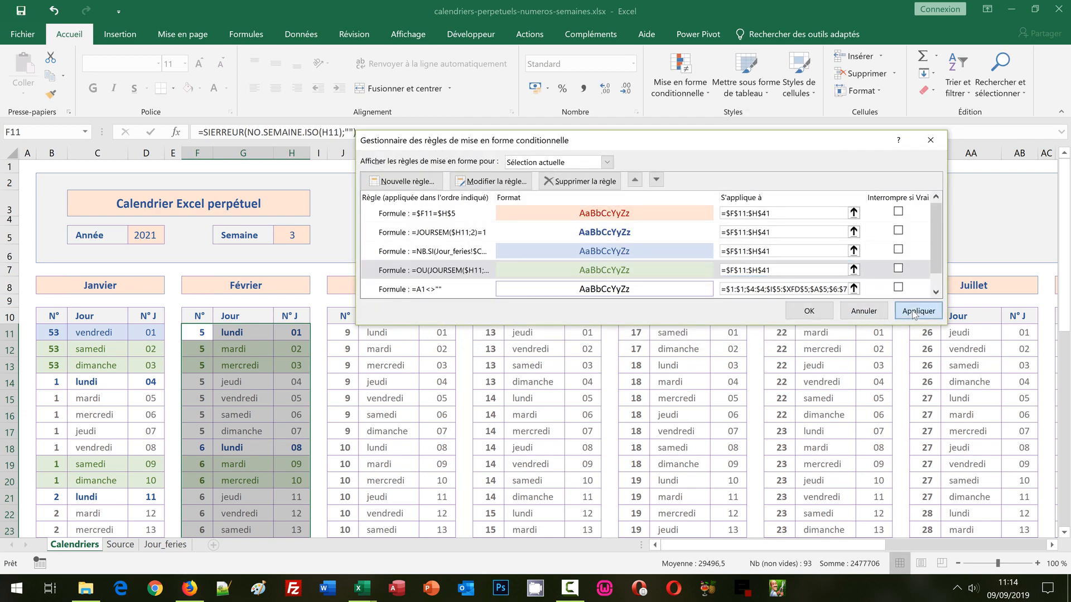
pyautogui.click(809, 312)
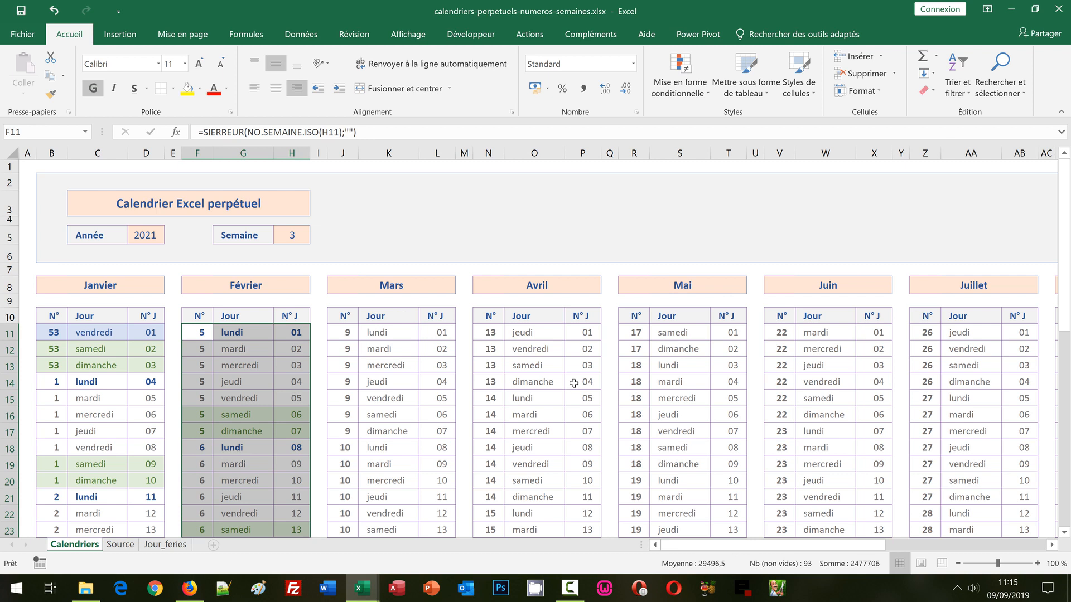
# Step: Set the week number in H5 to 5 to test the week highlighting in the Février block
pyautogui.click(462, 330)
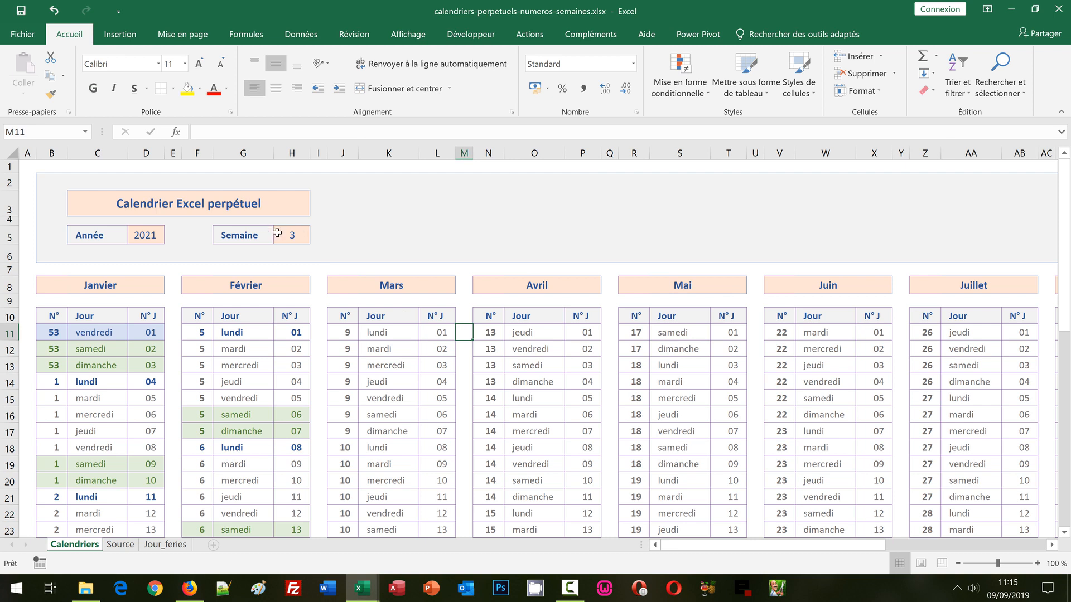
pyautogui.click(295, 232)
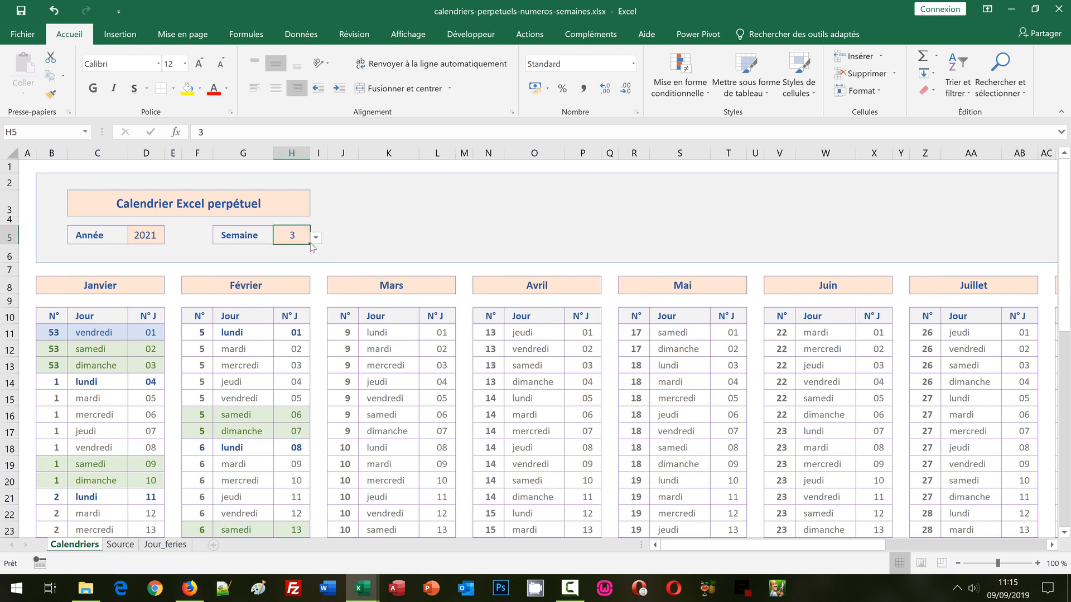
pyautogui.click(316, 239)
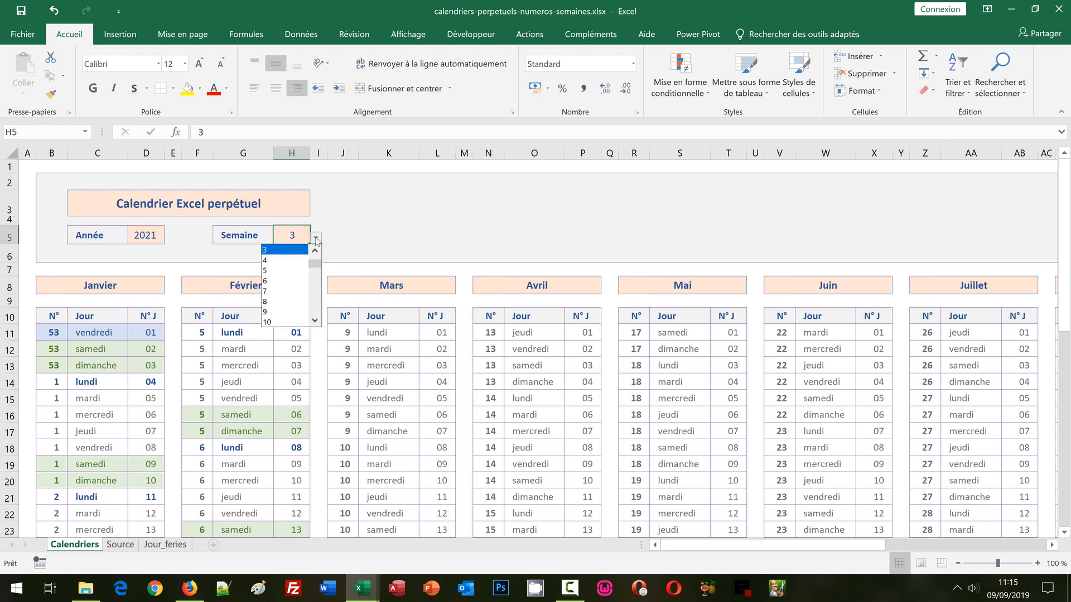
pyautogui.click(290, 272)
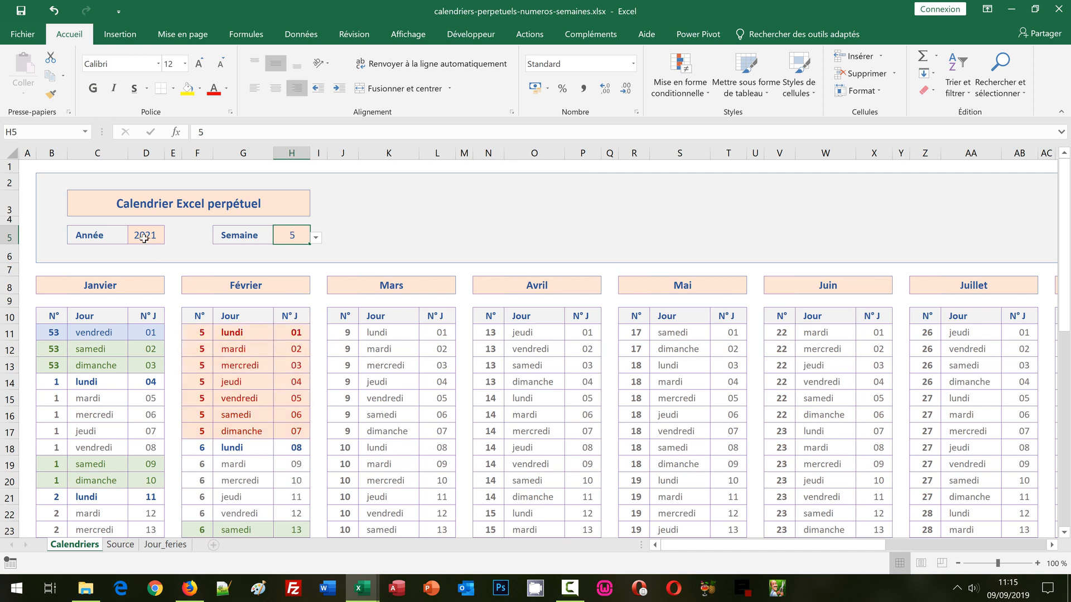
# Step: Set the calendar year in D5 to 2023
pyautogui.click(143, 237)
pyautogui.click(169, 239)
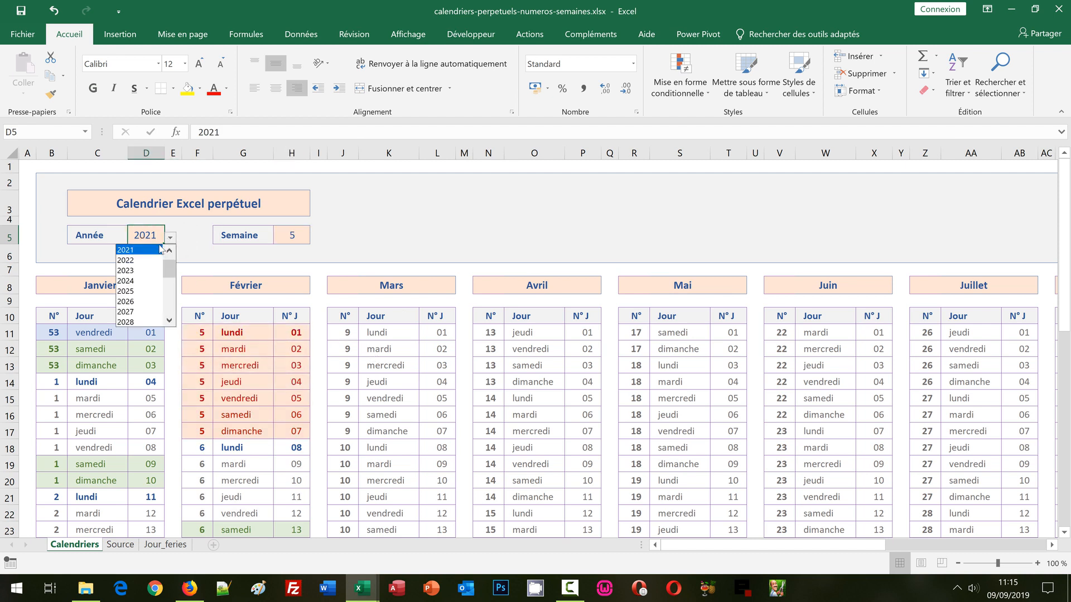
pyautogui.click(142, 271)
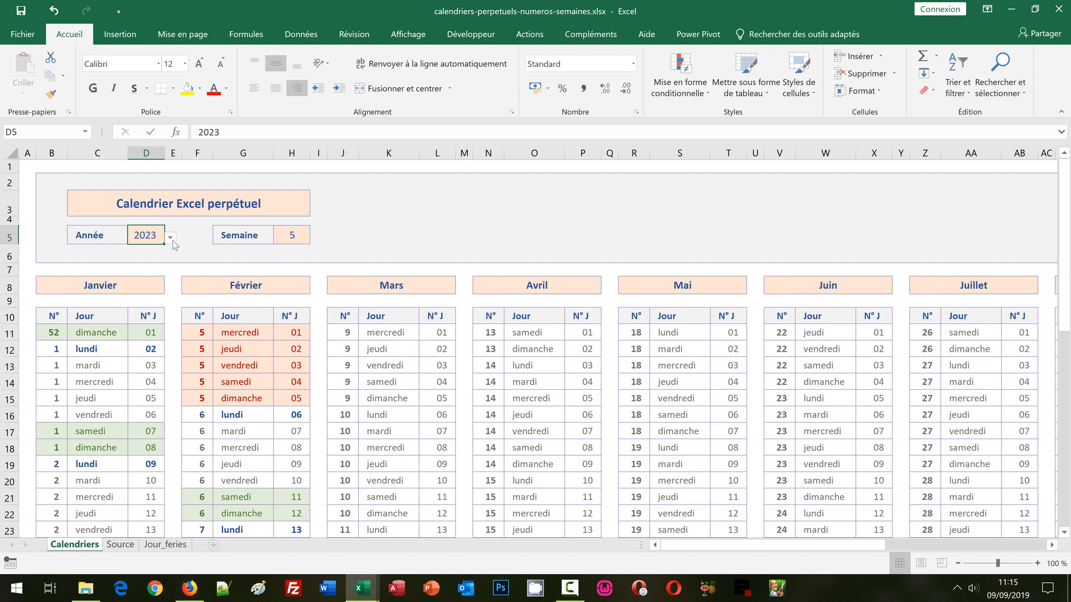
# Step: Set the week number in H5 to 6
pyautogui.click(298, 236)
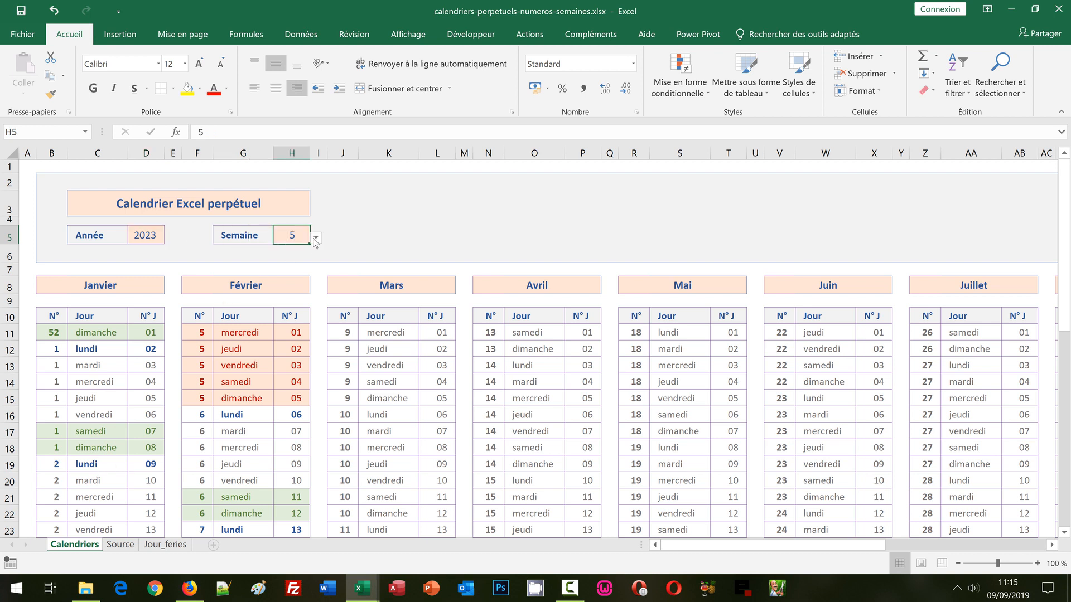
pyautogui.click(315, 237)
pyautogui.click(289, 265)
pyautogui.write('6')
pyautogui.press('Return')
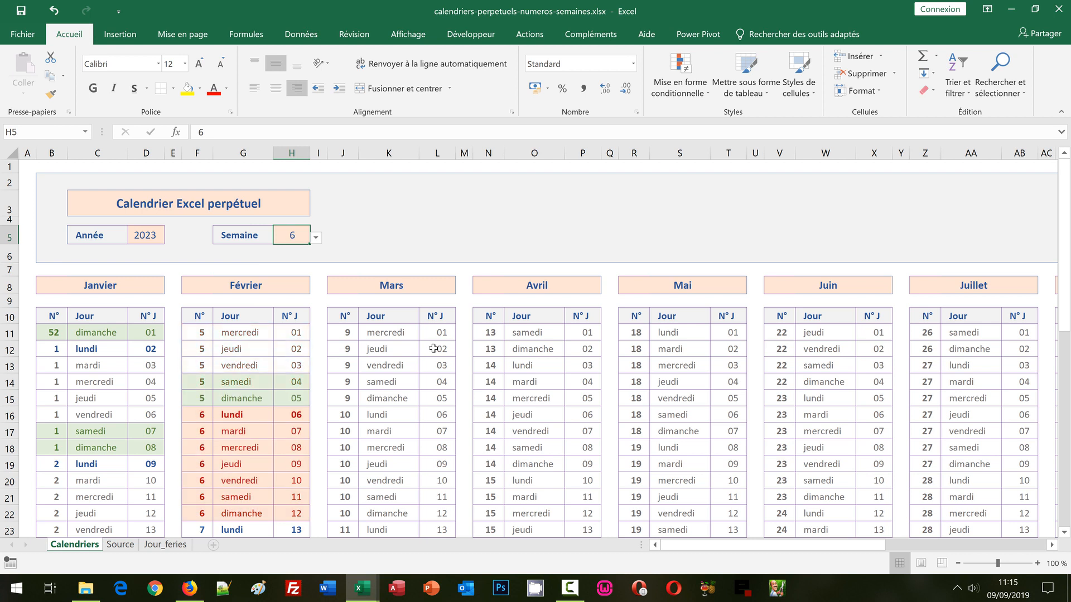